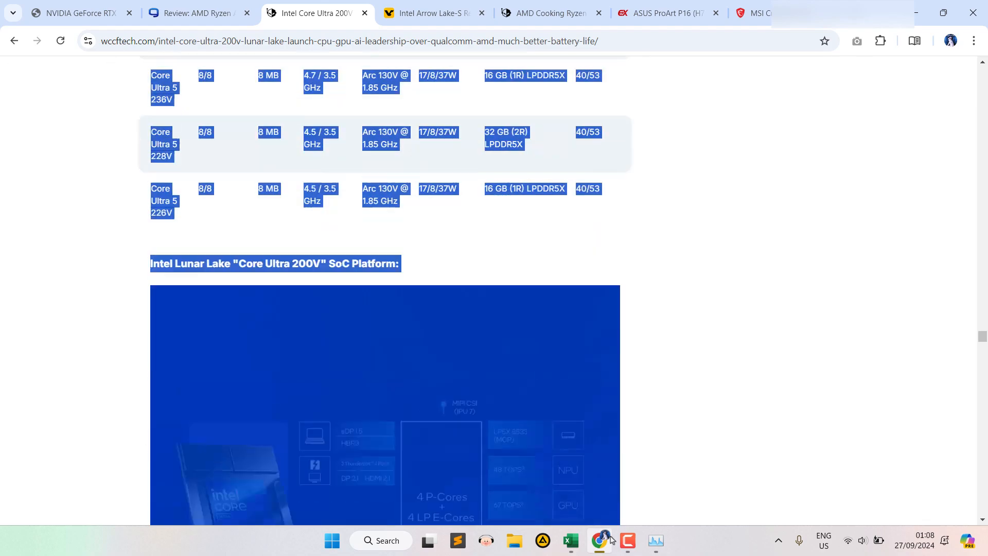
- Switch to Excel and paste the copied Core Ultra 200V CPU lineup table into the blank sheet starting at cell A1
{"action": "scroll", "coordinate": [681, 67], "scroll_direction": "up", "scroll_amount": 4}
{"action": "left_click_drag", "start_coordinate": [681, 67], "coordinate": [616, 225]}
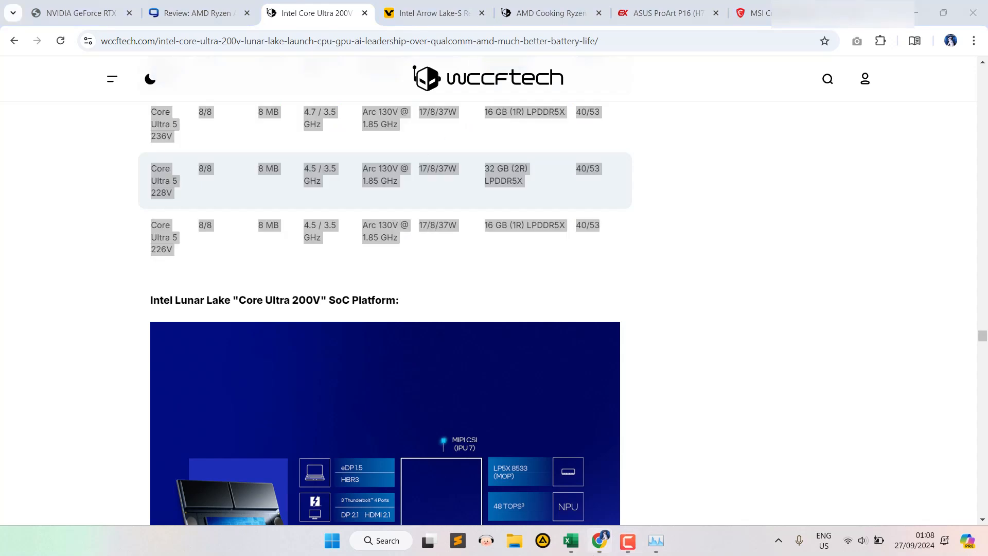
{"action": "left_click", "coordinate": [571, 540]}
{"action": "key", "text": "ctrl+Home"}
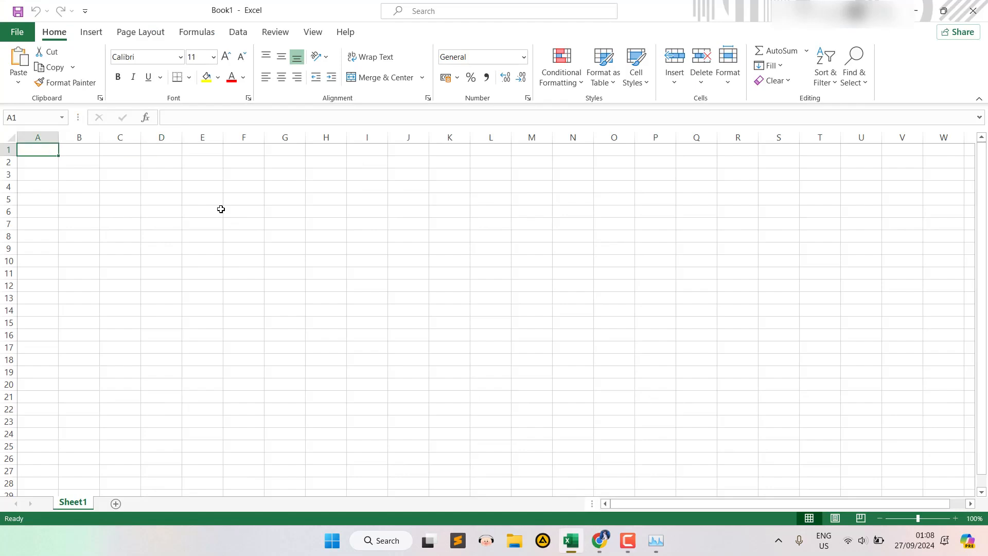
{"action": "key", "text": "ctrl+v"}
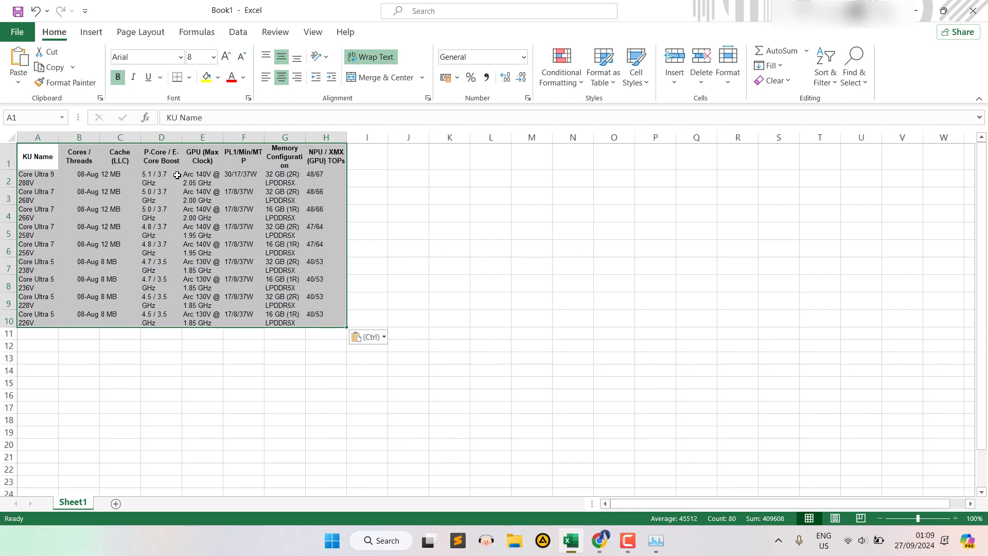
{"action": "left_click", "coordinate": [202, 210]}
{"action": "left_click_drag", "start_coordinate": [46, 159], "coordinate": [340, 322]}
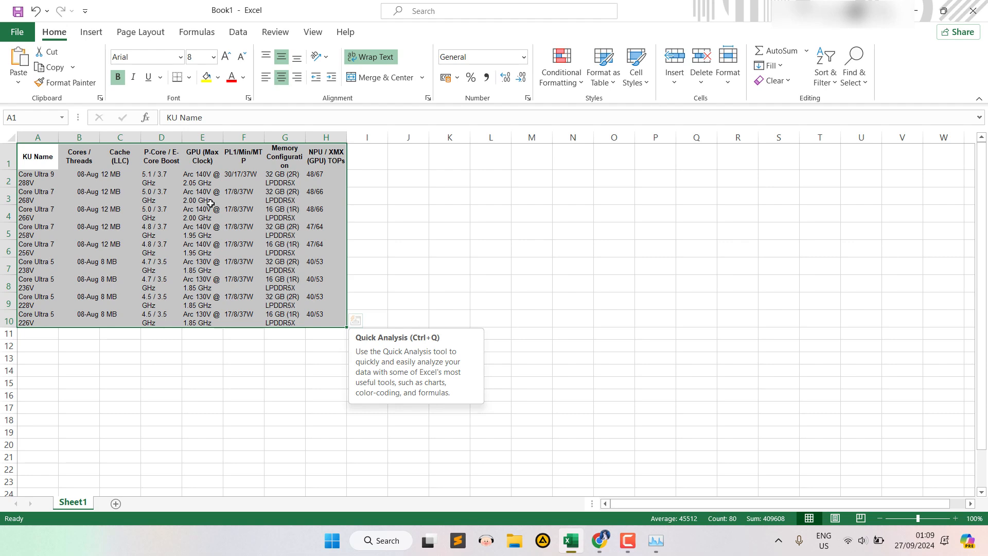
{"action": "key", "text": "ctrl+v"}
{"action": "left_click", "coordinate": [443, 177]}
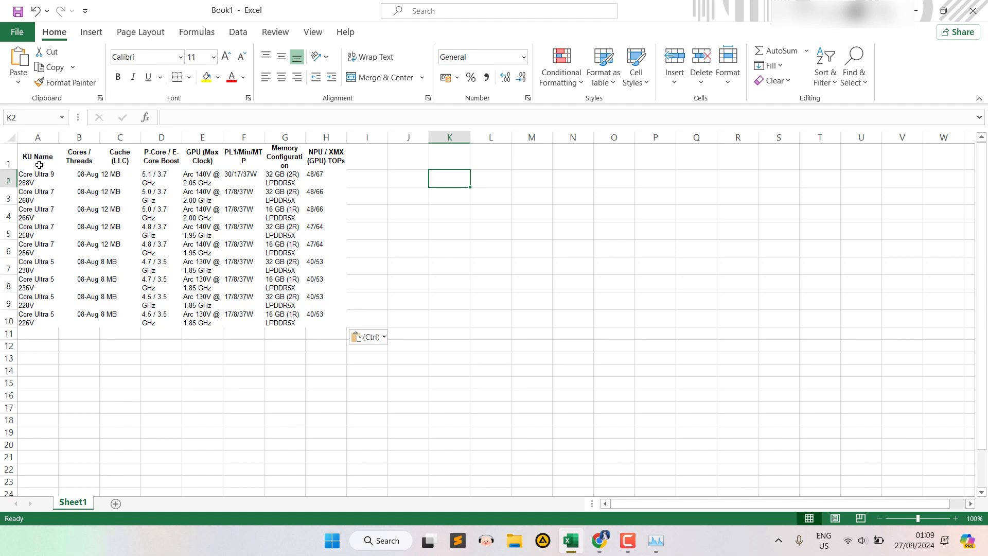
- Convert the range A1:H10 into a table with headers and open it in Power Query
{"action": "left_click_drag", "start_coordinate": [39, 165], "coordinate": [347, 322]}
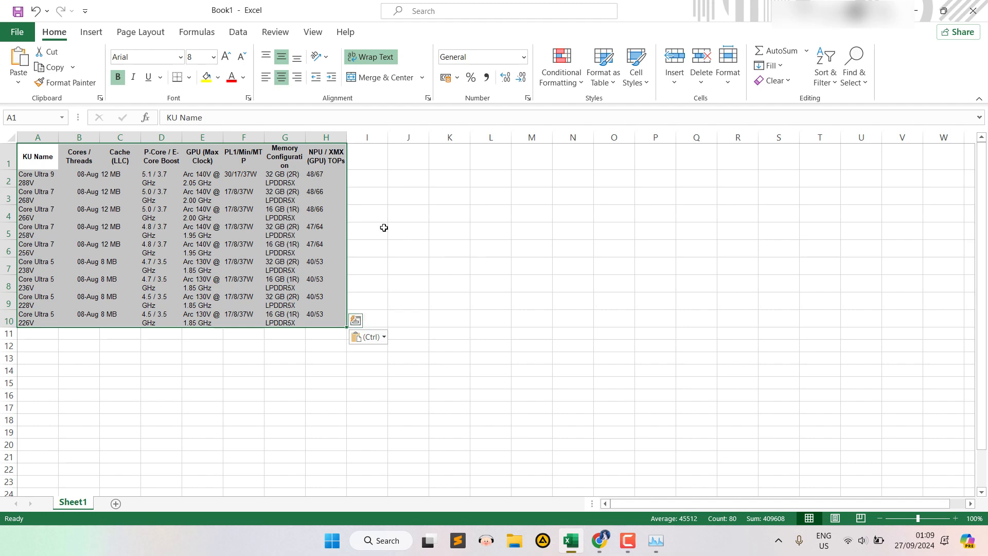
{"action": "left_click", "coordinate": [237, 34]}
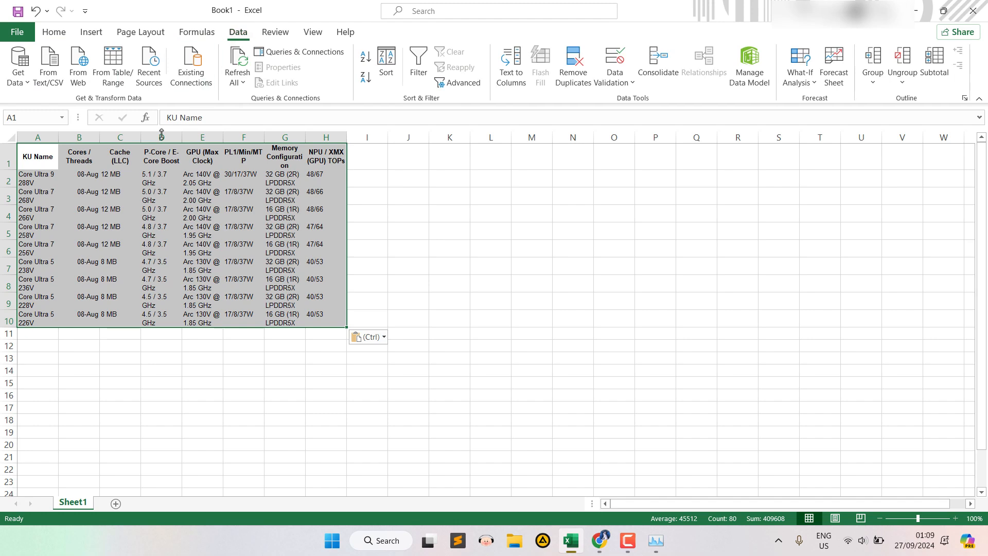
{"action": "left_click", "coordinate": [113, 65]}
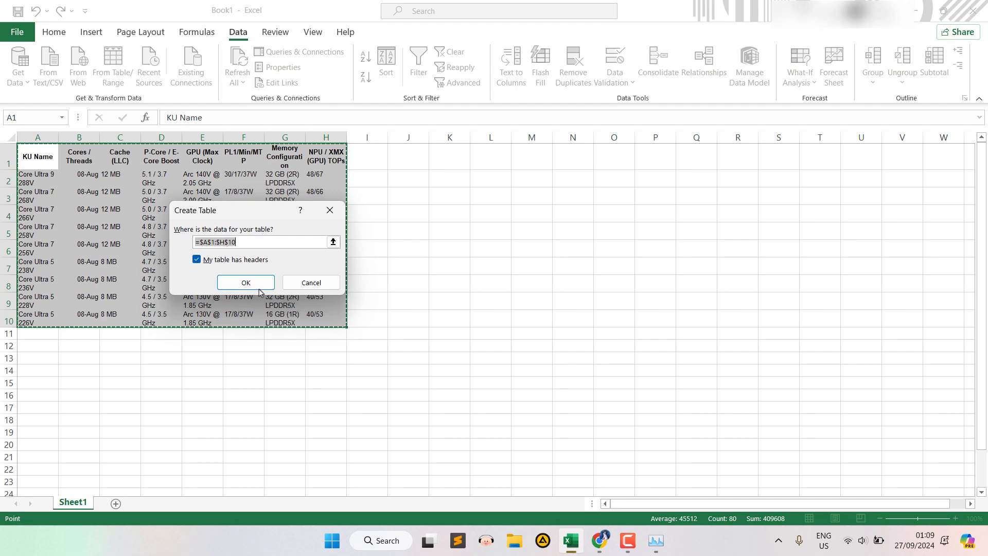
{"action": "left_click", "coordinate": [259, 285]}
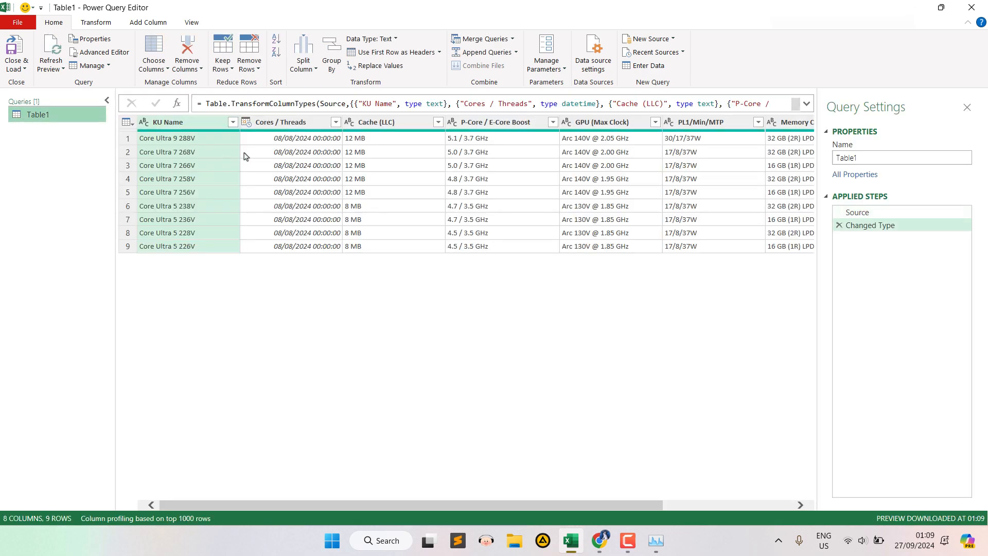
- Rename the query to "manually" and load it into a new worksheet
{"action": "double_click", "coordinate": [40, 115]}
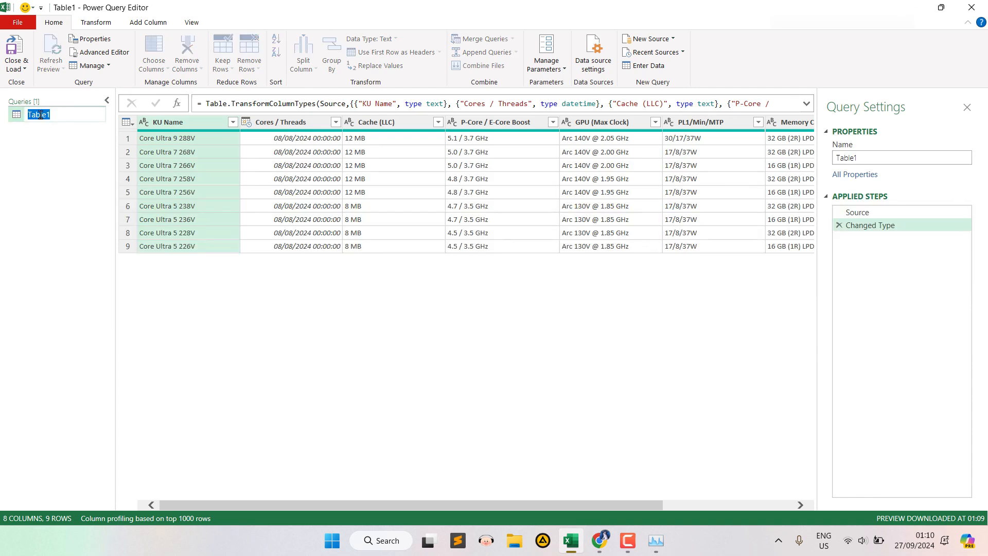
{"action": "type", "text": "ad"}
{"action": "key", "text": "Return"}
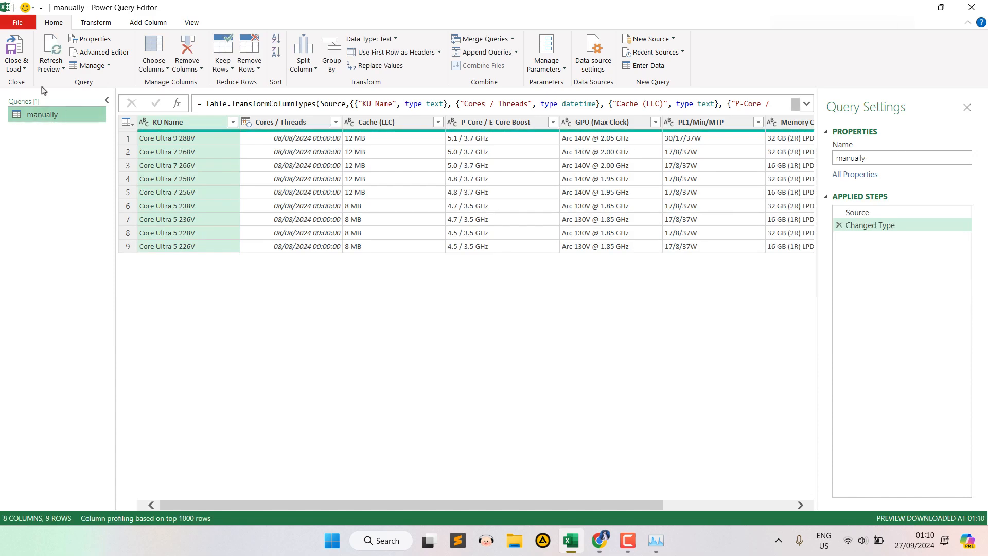
{"action": "left_click", "coordinate": [18, 51]}
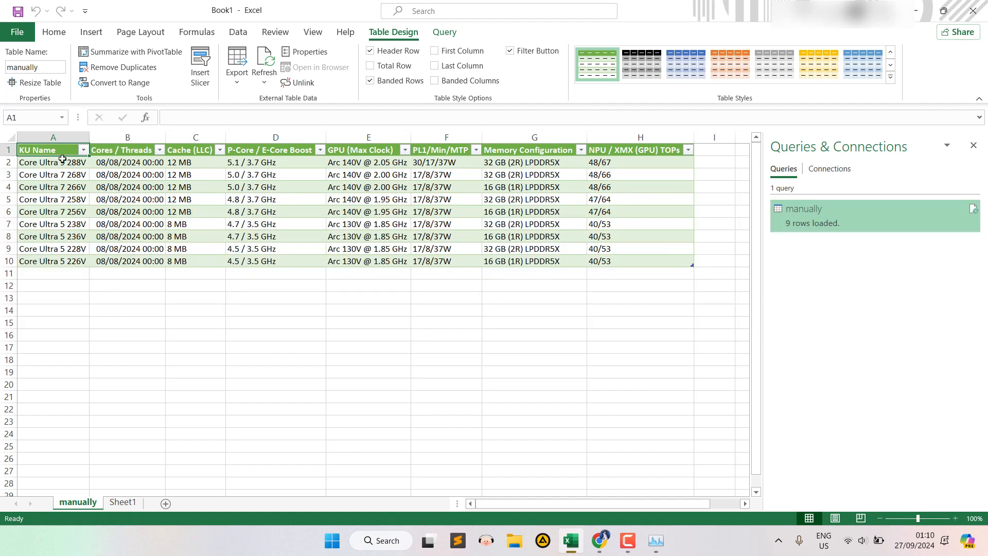
- Sort the loaded table by KU Name from A to Z and again from Z to A
{"action": "left_click", "coordinate": [83, 151]}
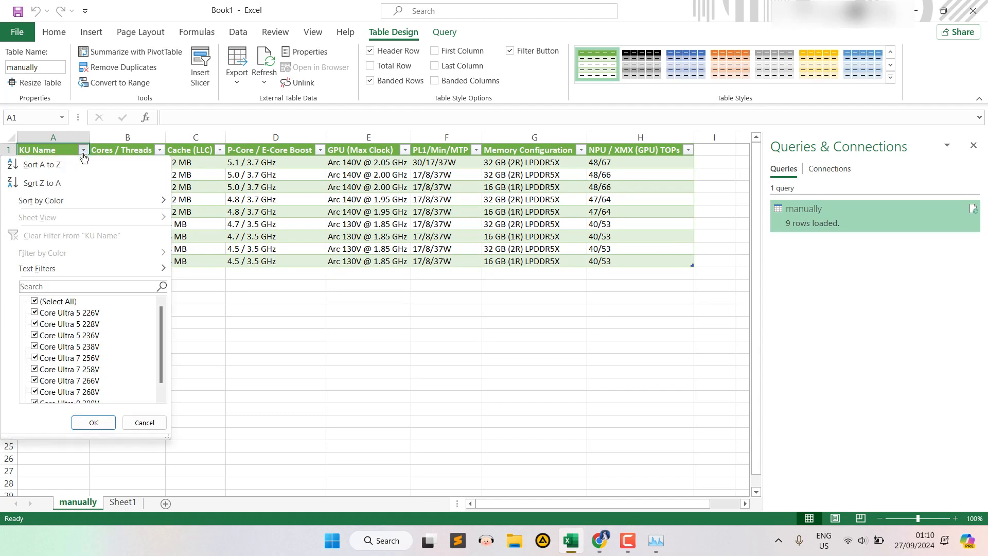
{"action": "mouse_move", "coordinate": [124, 275]}
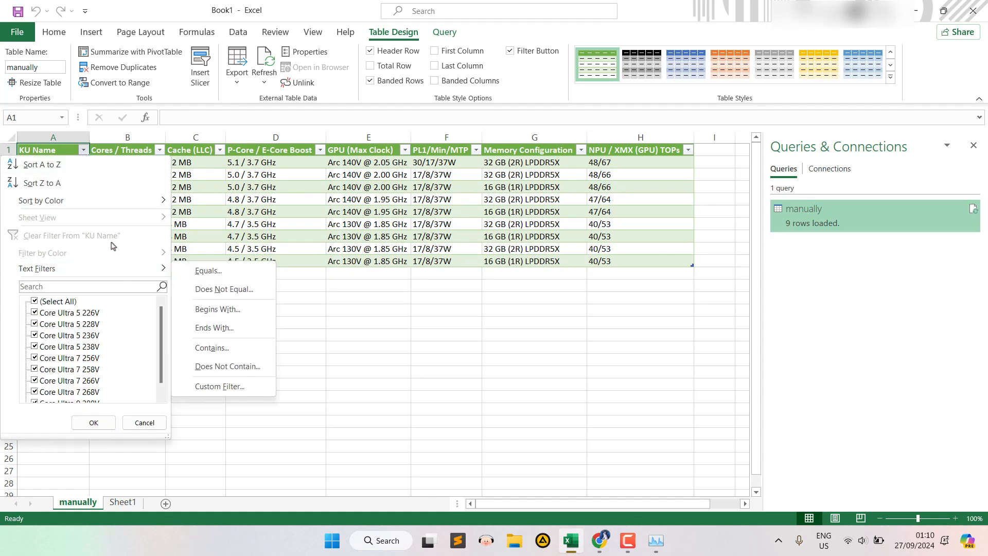
{"action": "left_click", "coordinate": [38, 164]}
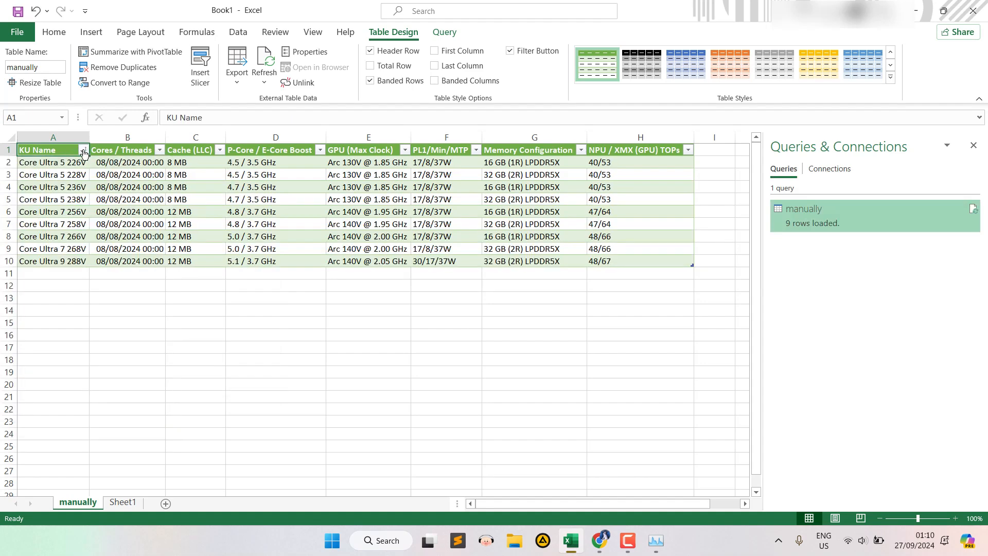
{"action": "left_click", "coordinate": [83, 150]}
{"action": "left_click", "coordinate": [69, 181]}
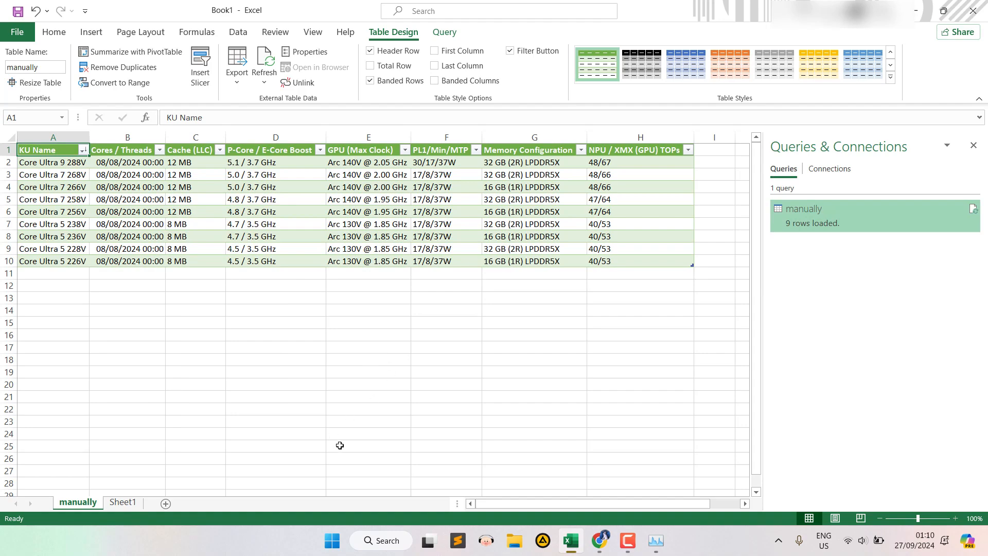
- Check both worksheets, return to the wccftech article in Chrome and examine its Core Ultra 200V CPU lineup table
{"action": "left_click", "coordinate": [126, 503]}
{"action": "left_click", "coordinate": [81, 504]}
{"action": "left_click", "coordinate": [606, 541]}
{"action": "left_click", "coordinate": [496, 274]}
{"action": "scroll", "coordinate": [496, 274], "scroll_direction": "up", "scroll_amount": 6}
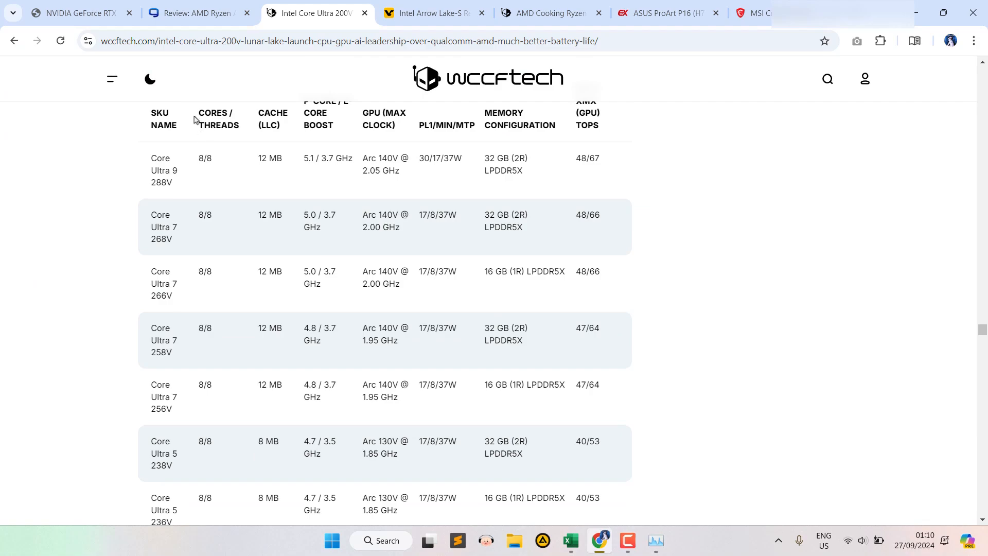
{"action": "scroll", "coordinate": [327, 150], "scroll_direction": "down", "scroll_amount": 5}
{"action": "scroll", "coordinate": [325, 149], "scroll_direction": "up", "scroll_amount": 3}
{"action": "scroll", "coordinate": [421, 256], "scroll_direction": "up", "scroll_amount": 5}
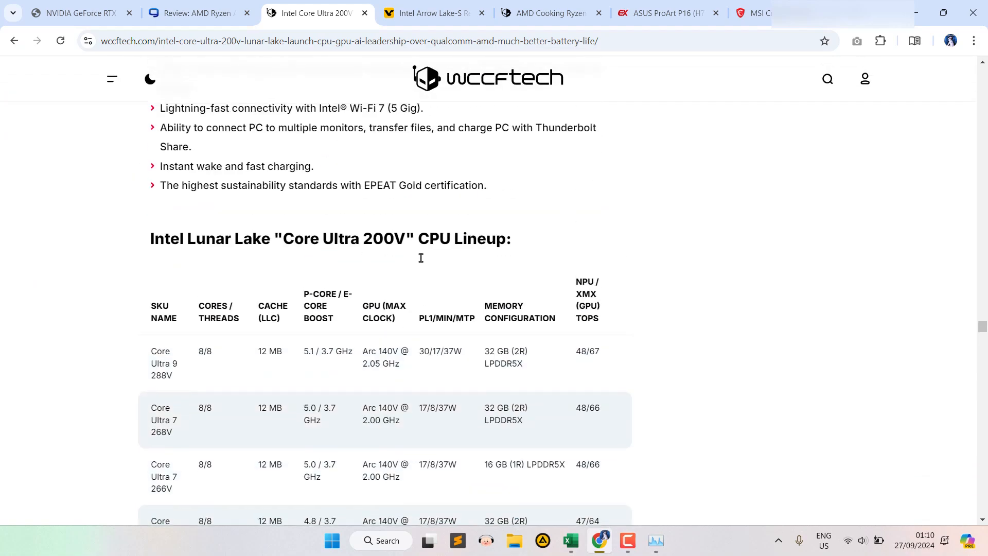
{"action": "scroll", "coordinate": [421, 273], "scroll_direction": "down", "scroll_amount": 5}
{"action": "scroll", "coordinate": [447, 212], "scroll_direction": "up", "scroll_amount": 8}
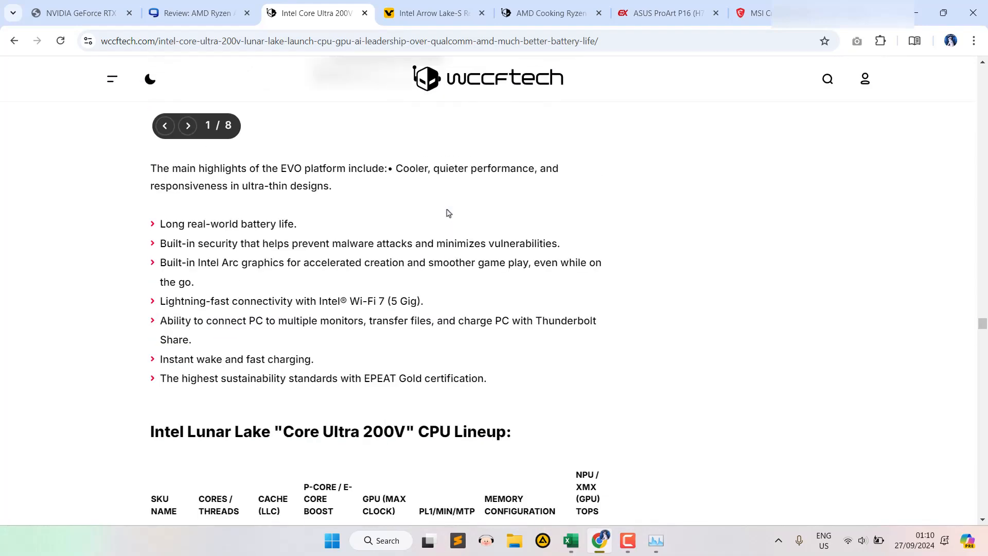
{"action": "scroll", "coordinate": [447, 213], "scroll_direction": "down", "scroll_amount": 4}
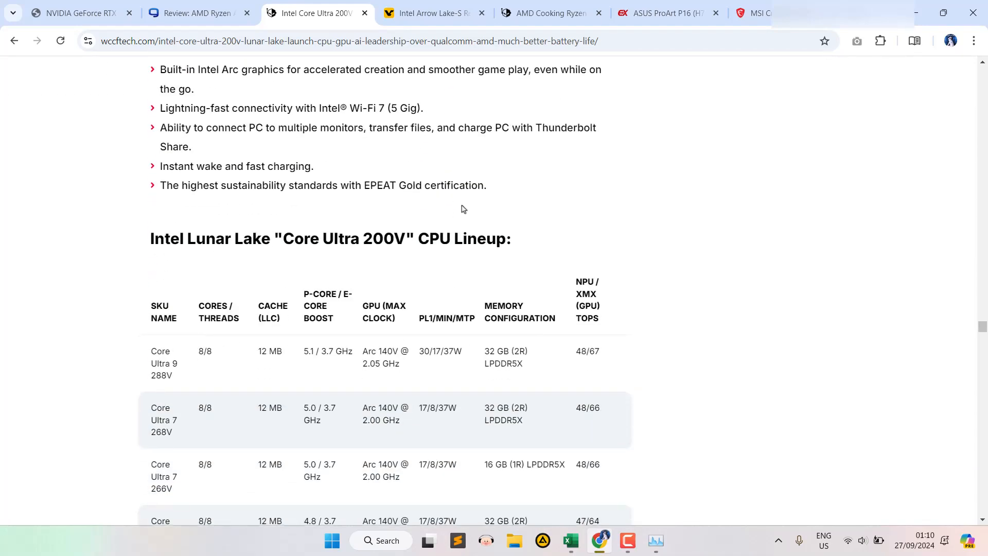
{"action": "scroll", "coordinate": [589, 386], "scroll_direction": "down", "scroll_amount": 1}
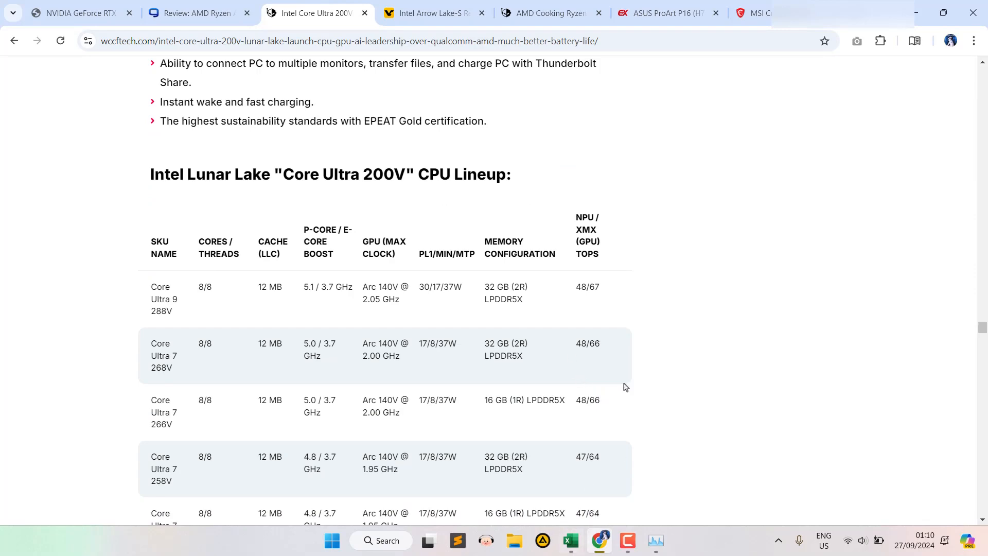
{"action": "scroll", "coordinate": [458, 247], "scroll_direction": "down", "scroll_amount": 3}
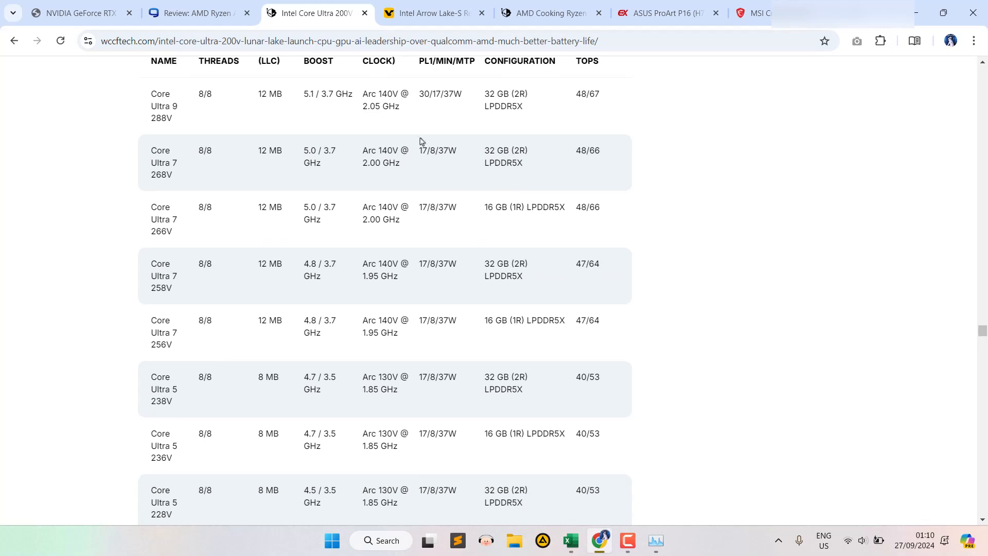
- Copy the wccftech article's address and use it as the URL of a basic web data import in Excel
{"action": "left_click", "coordinate": [650, 41]}
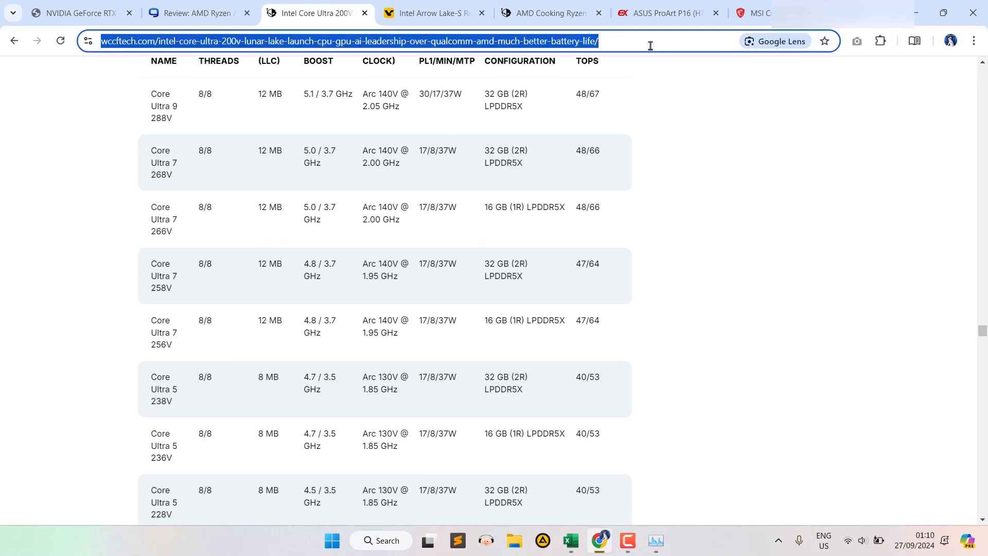
{"action": "key", "text": "ctrl+c"}
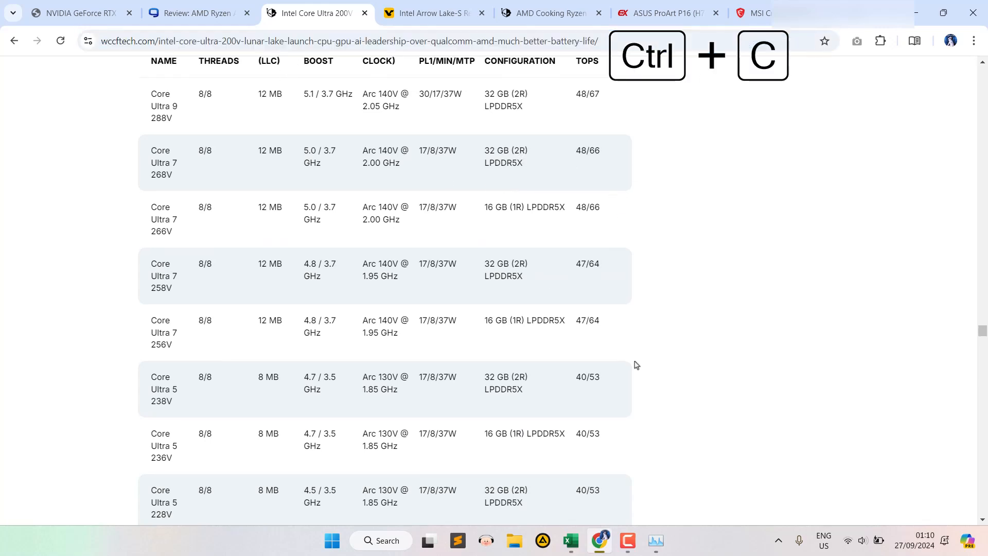
{"action": "left_click", "coordinate": [571, 540]}
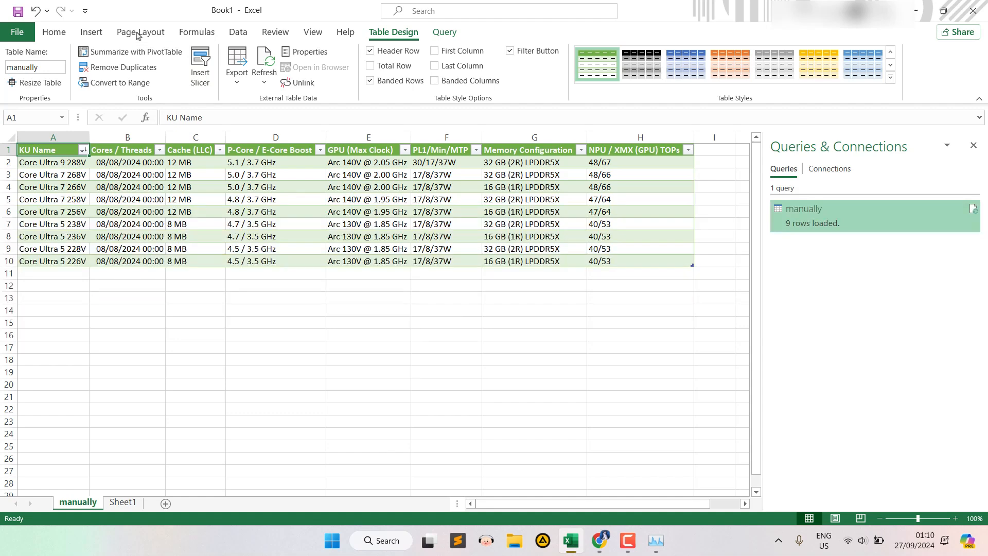
{"action": "left_click", "coordinate": [240, 31]}
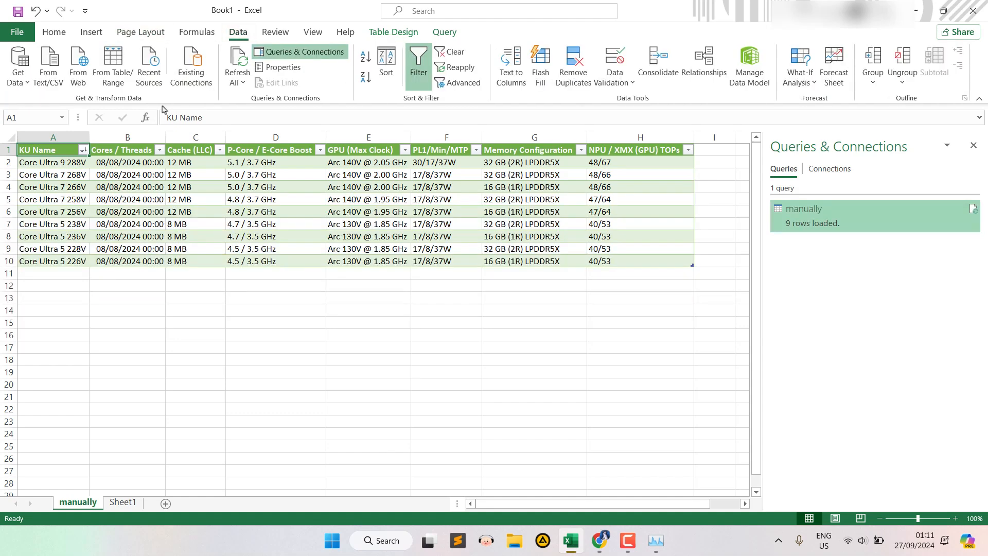
{"action": "left_click", "coordinate": [82, 62]}
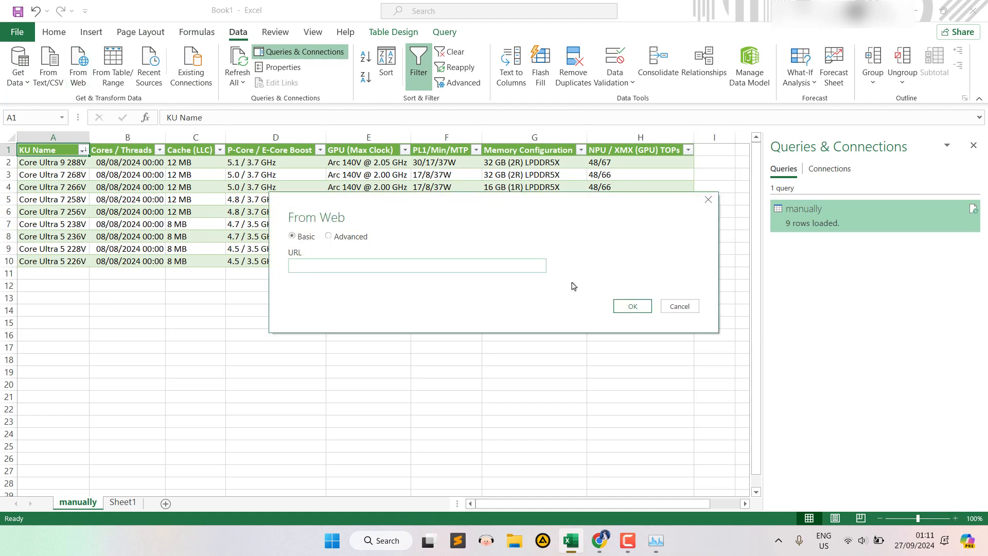
{"action": "key", "text": "ctrl+v"}
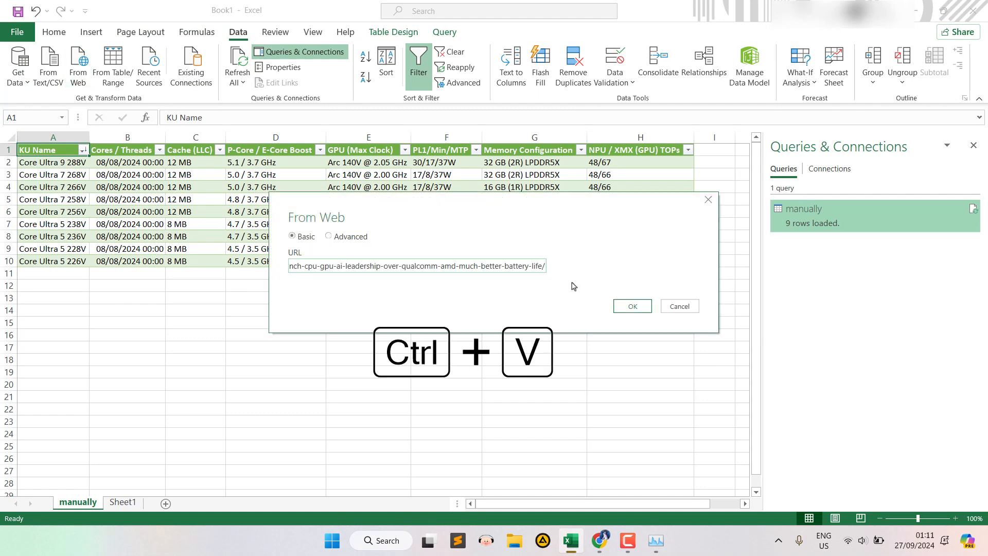
{"action": "key", "text": "Home"}
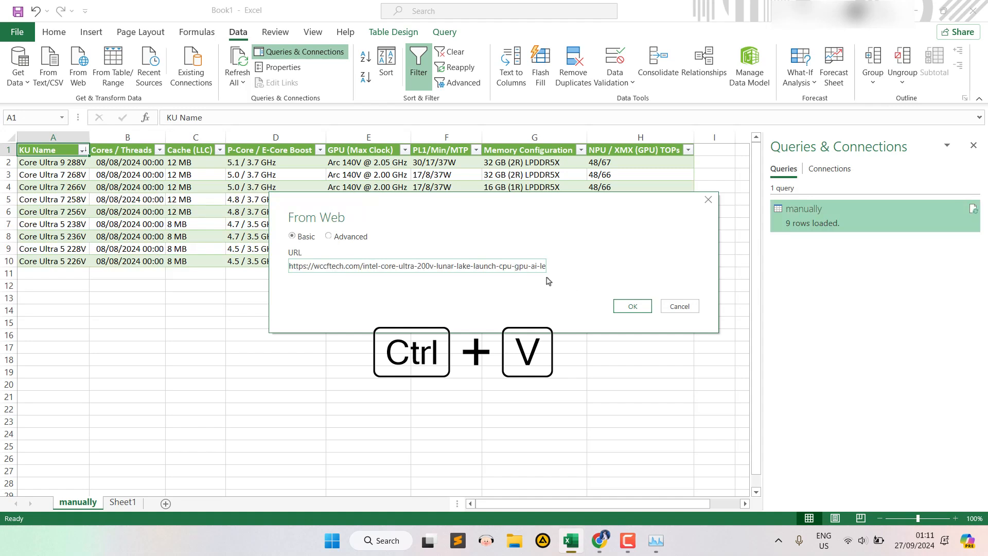
{"action": "left_click", "coordinate": [631, 307]}
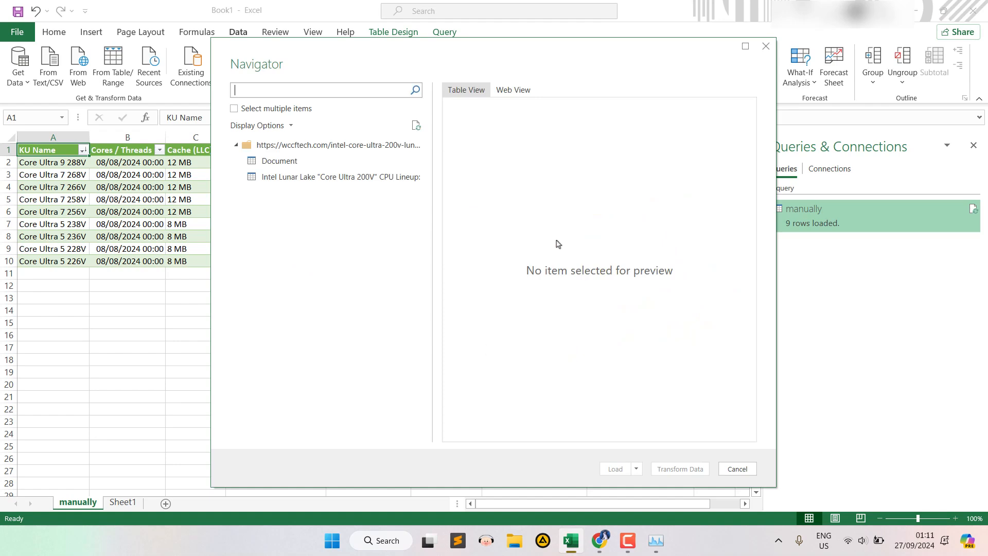
- Preview the Document item and select the Intel Lunar Lake "Core Ultra 200V" CPU Lineup table for the import
{"action": "left_click", "coordinate": [362, 160]}
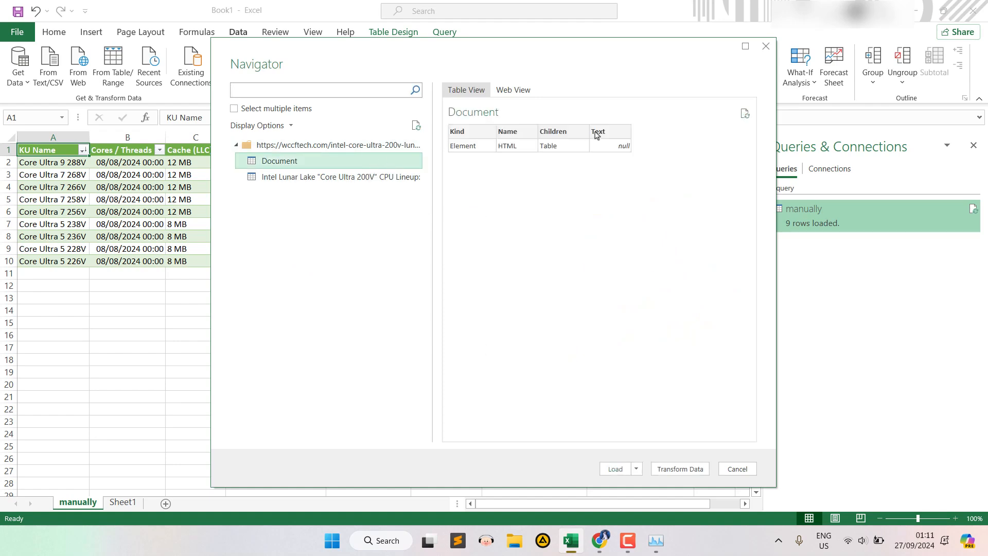
{"action": "left_click", "coordinate": [316, 181]}
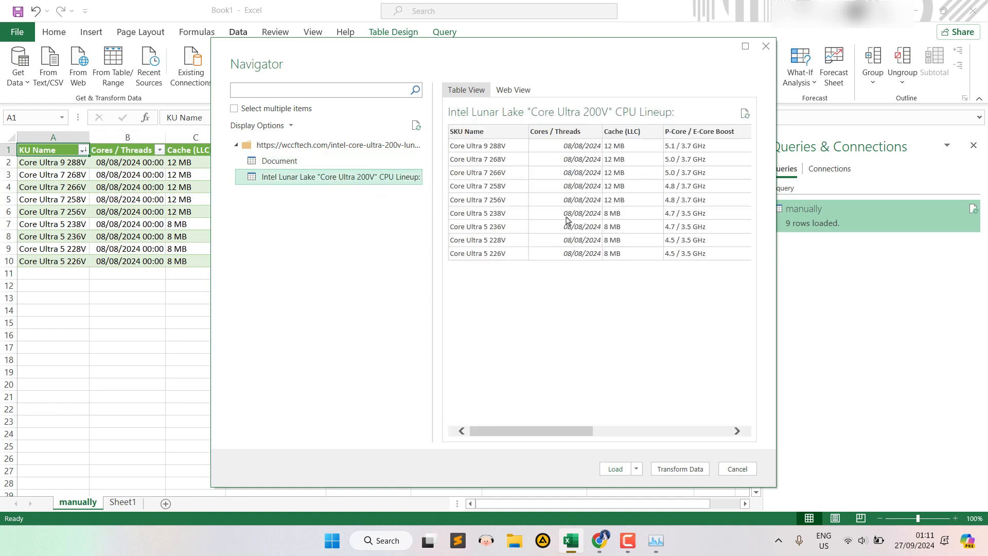
{"action": "left_click_drag", "start_coordinate": [530, 430], "coordinate": [498, 400]}
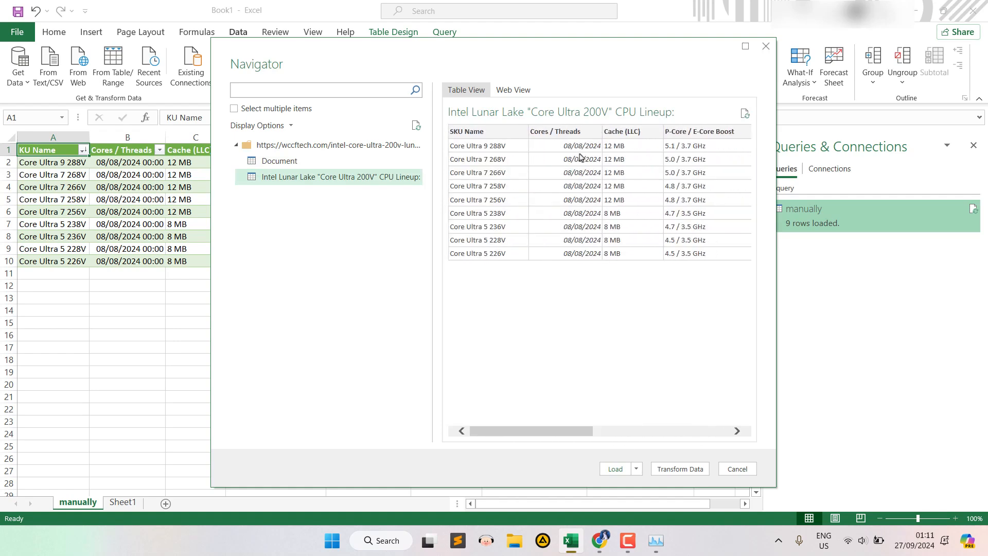
- Maximize the Navigator and examine the wccftech article's web preview through to the "Core Ultra 200V" CPU Lineup table
{"action": "left_click", "coordinate": [745, 46]}
{"action": "left_click", "coordinate": [303, 53]}
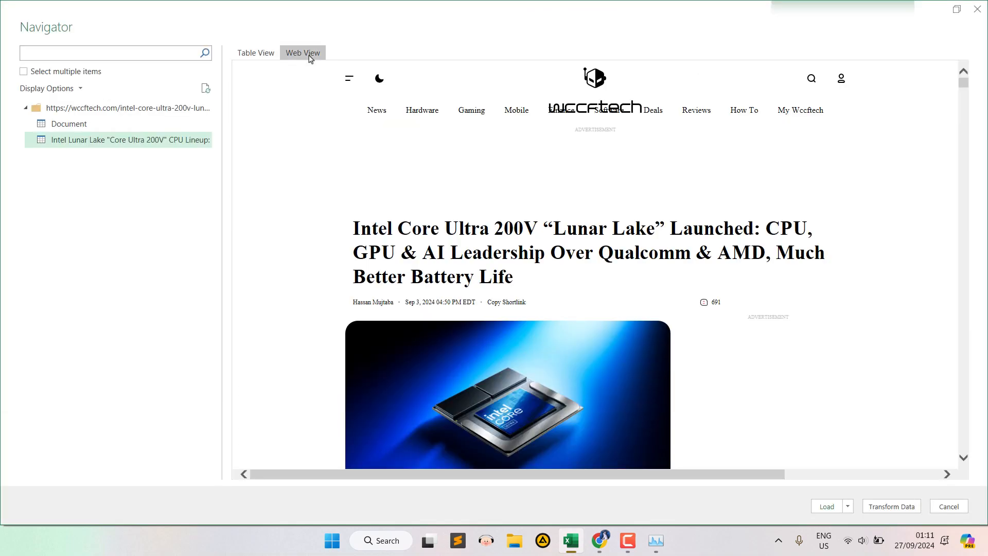
{"action": "scroll", "coordinate": [514, 246], "scroll_direction": "down", "scroll_amount": 5}
{"action": "scroll", "coordinate": [514, 246], "scroll_direction": "down", "scroll_amount": 10}
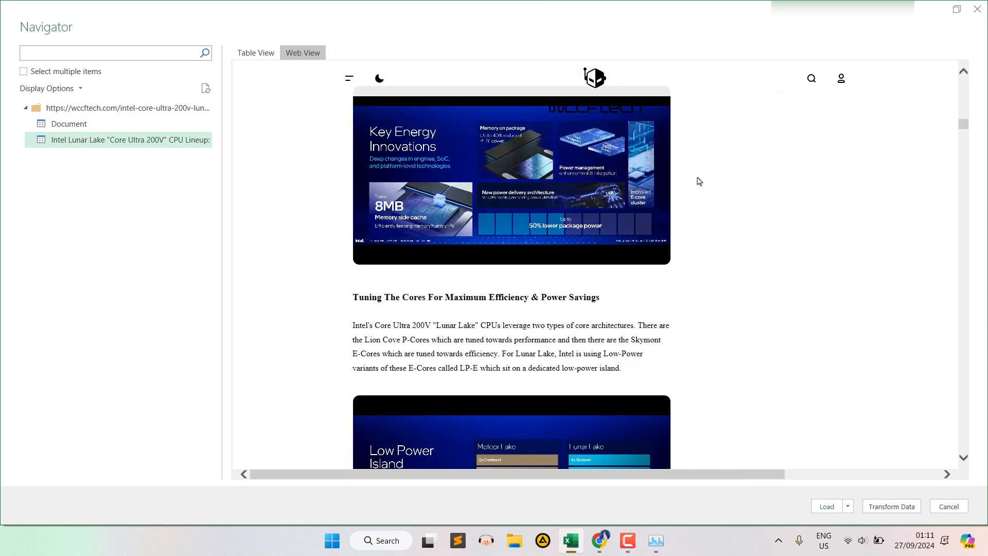
{"action": "scroll", "coordinate": [699, 181], "scroll_direction": "down", "scroll_amount": 20}
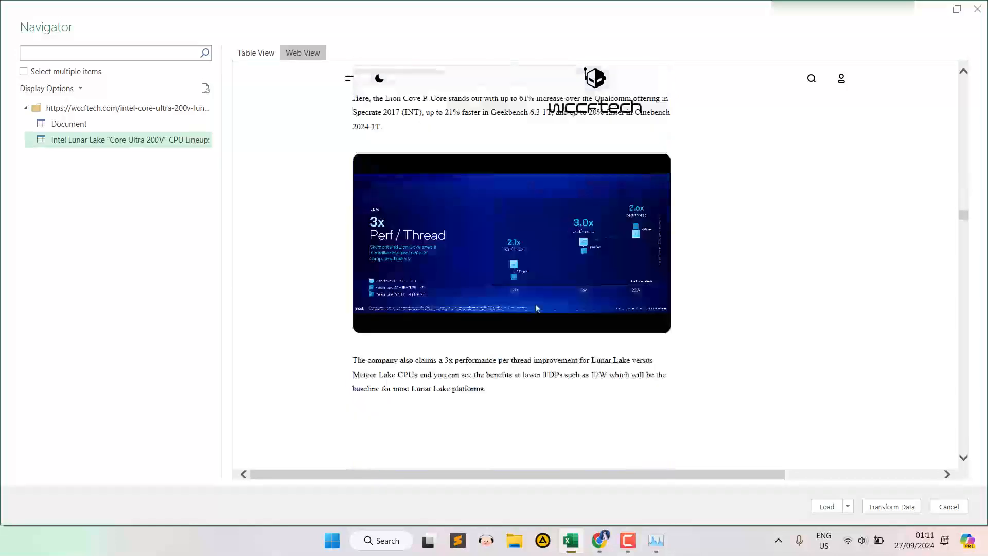
{"action": "scroll", "coordinate": [537, 309], "scroll_direction": "down", "scroll_amount": 20}
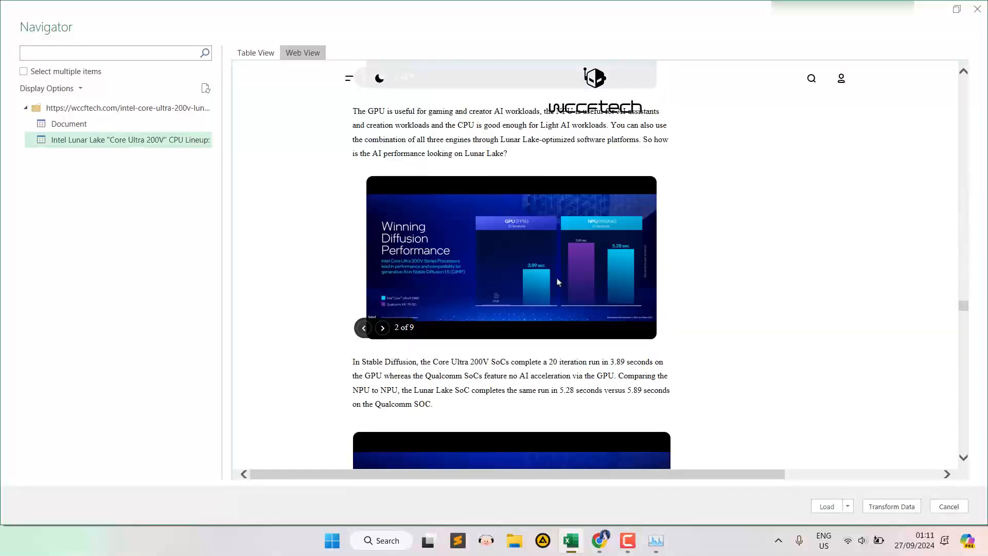
{"action": "scroll", "coordinate": [559, 282], "scroll_direction": "down", "scroll_amount": 20}
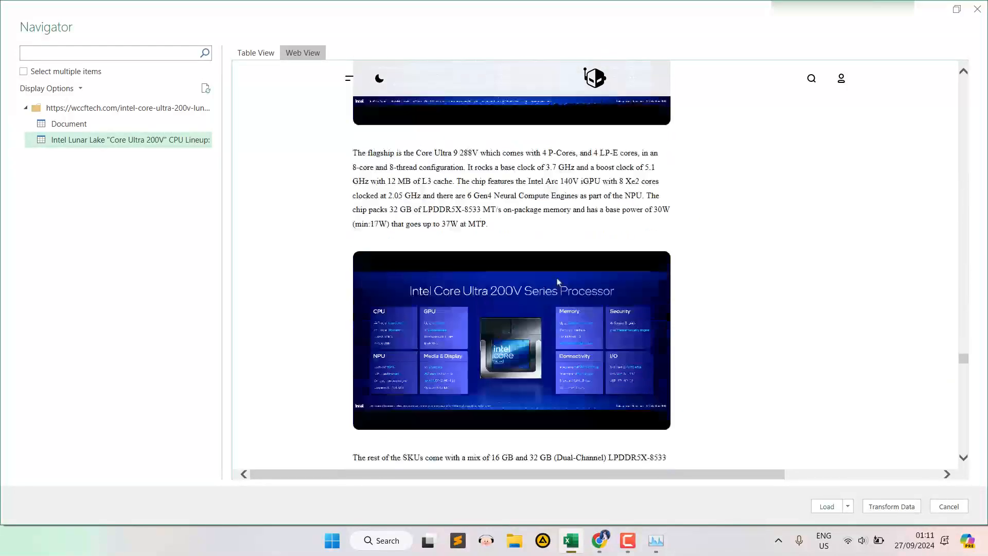
{"action": "scroll", "coordinate": [559, 282], "scroll_direction": "down", "scroll_amount": 20}
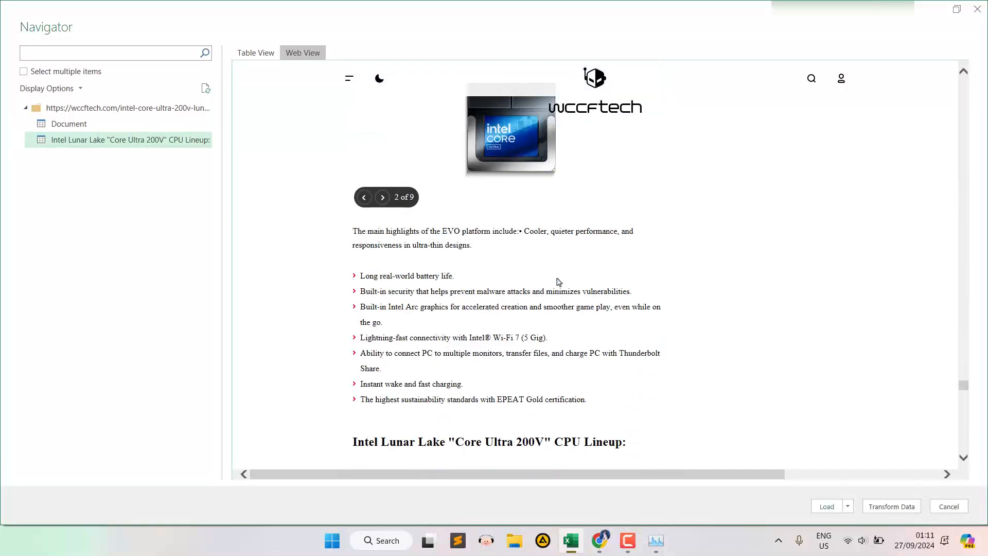
{"action": "scroll", "coordinate": [558, 282], "scroll_direction": "down", "scroll_amount": 15}
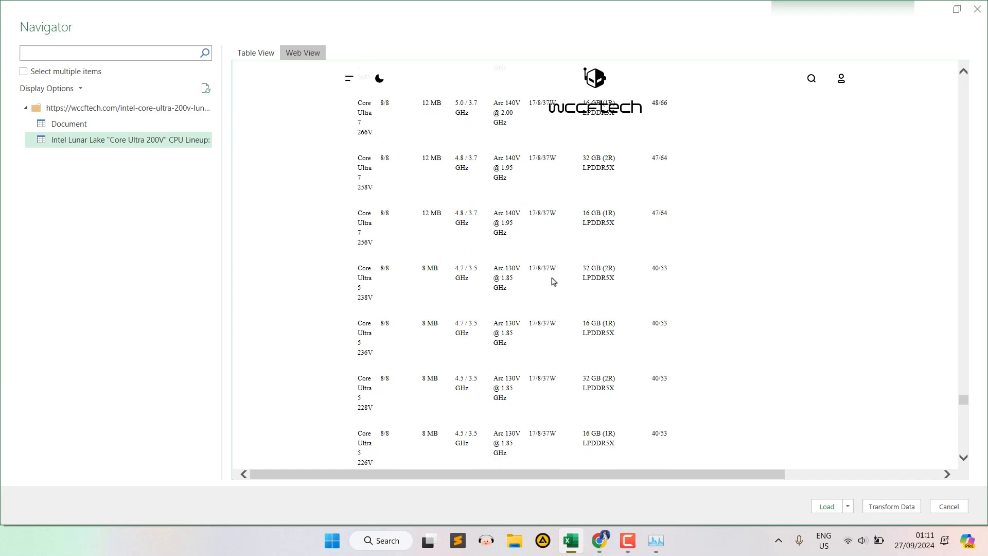
{"action": "scroll", "coordinate": [553, 282], "scroll_direction": "up", "scroll_amount": 5}
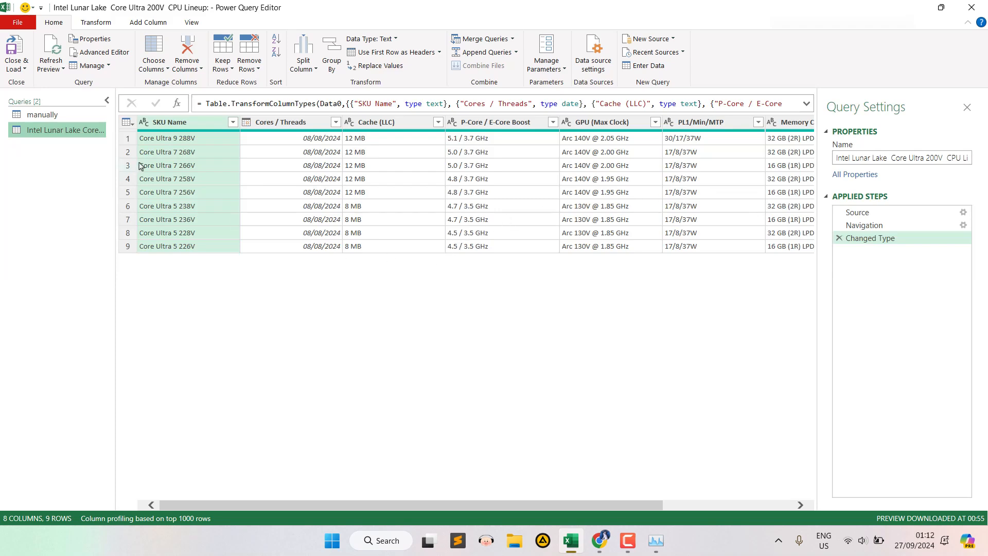
- Close the Power Query Editor, loading the Core Ultra 200V lineup into a new worksheet, and check the loaded query's details
{"action": "left_click", "coordinate": [20, 50]}
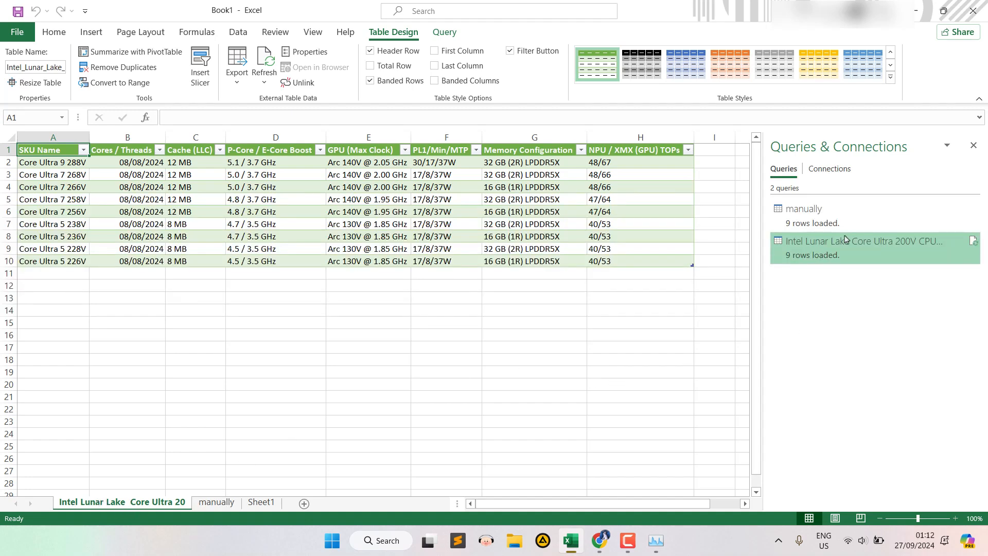
{"action": "mouse_move", "coordinate": [902, 251]}
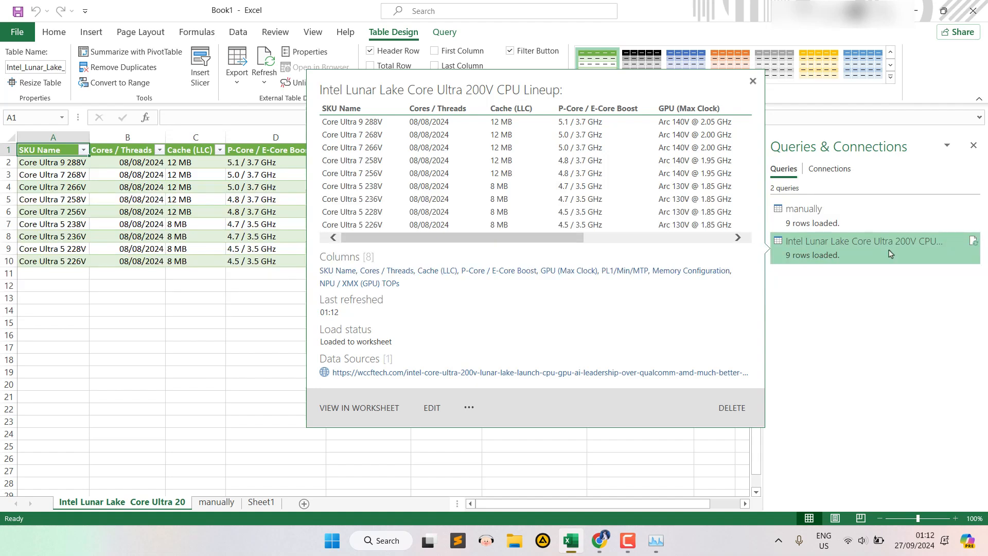
{"action": "left_click_drag", "start_coordinate": [575, 241], "coordinate": [528, 251]}
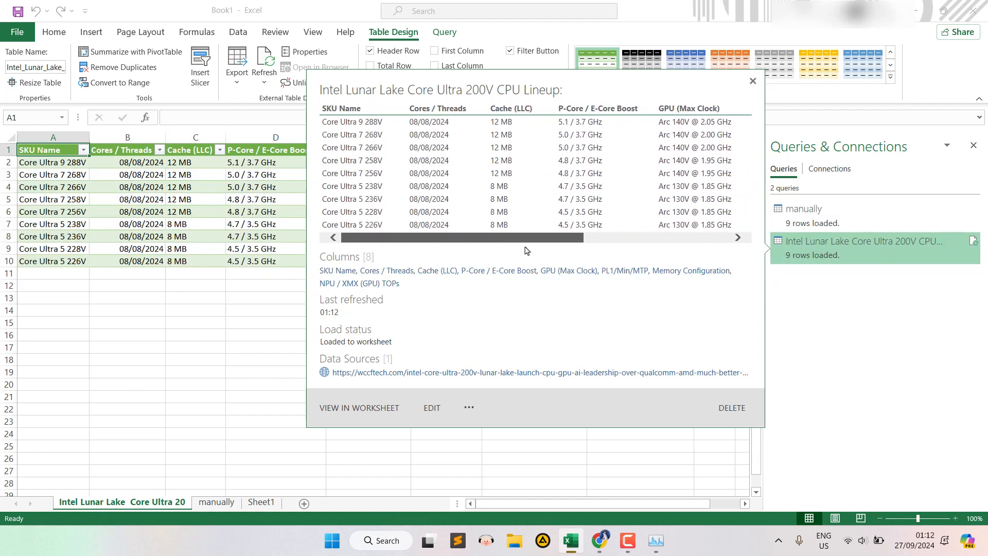
{"action": "left_click", "coordinate": [197, 318]}
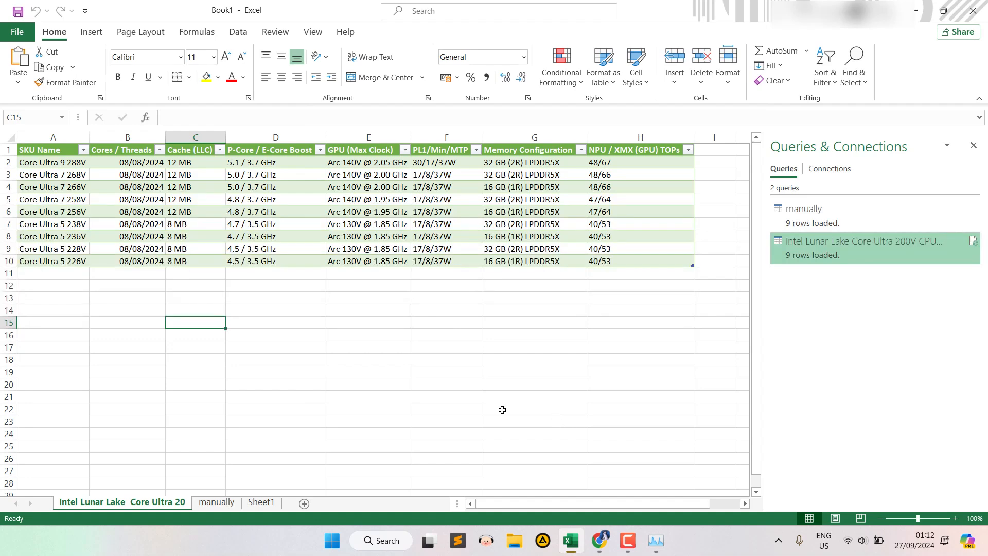
{"action": "left_click", "coordinate": [240, 34]}
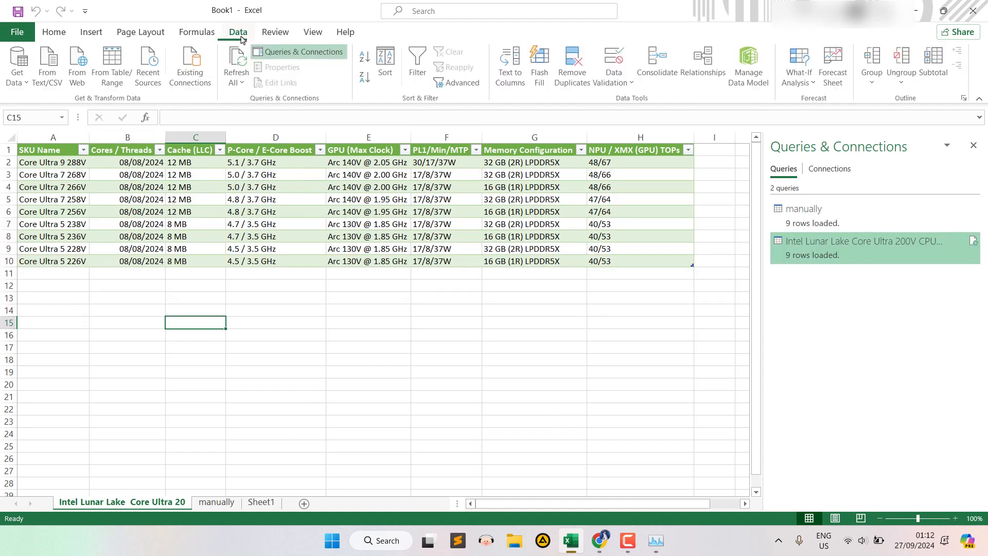
{"action": "left_click", "coordinate": [89, 81]}
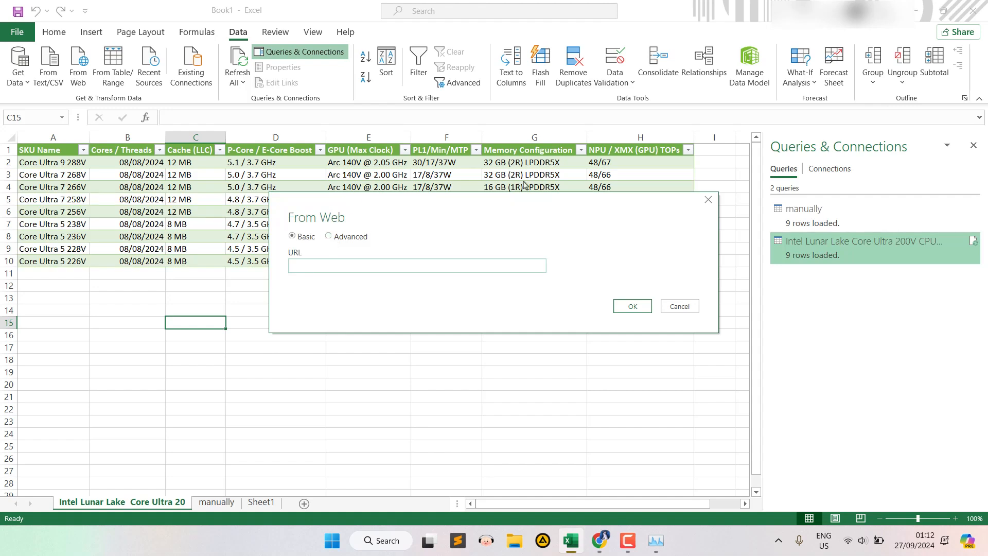
{"action": "left_click", "coordinate": [678, 311]}
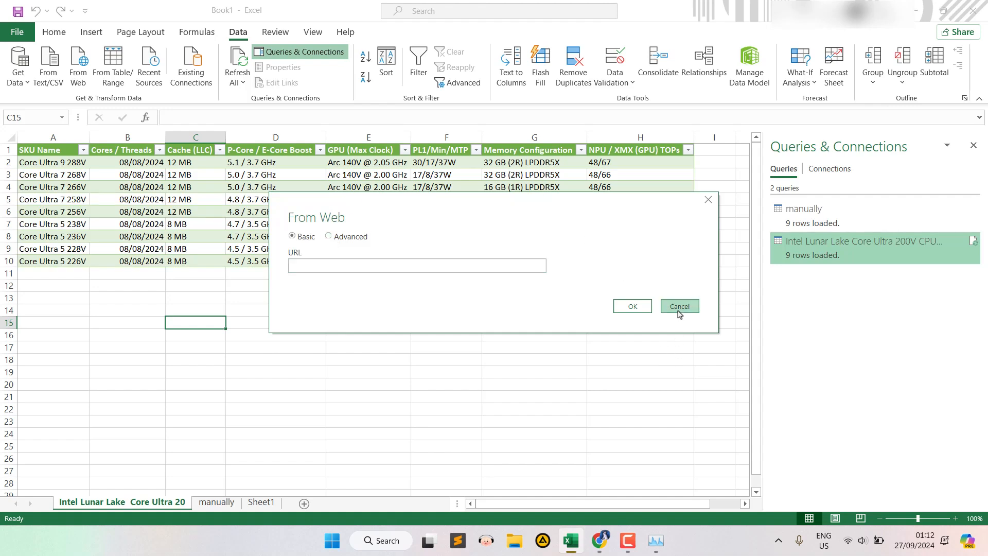
- Switch to Chrome and examine the tables and charts in the hardwaretimes RTX 4070 Ti vs RTX 4080 benchmarks article
{"action": "left_click", "coordinate": [599, 541]}
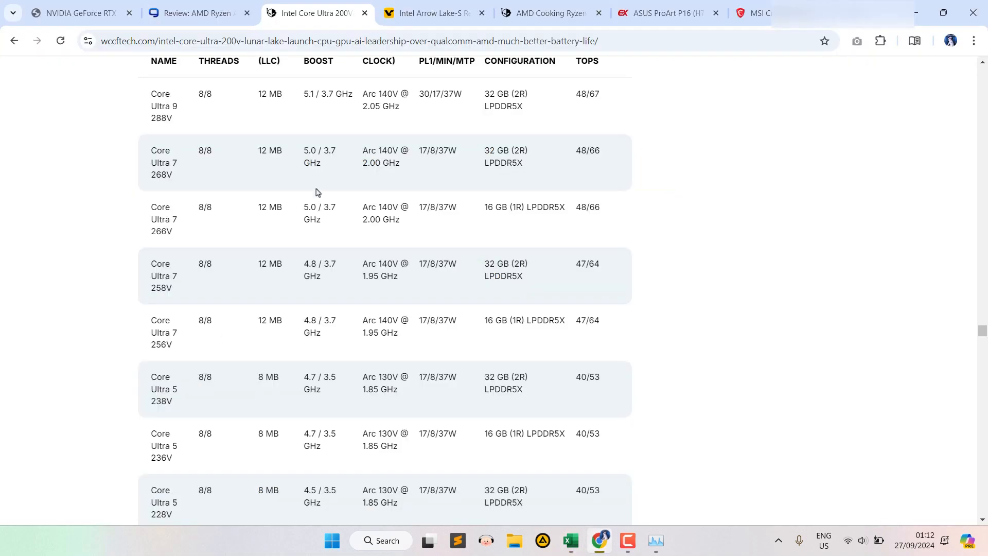
{"action": "scroll", "coordinate": [316, 181], "scroll_direction": "up", "scroll_amount": 2}
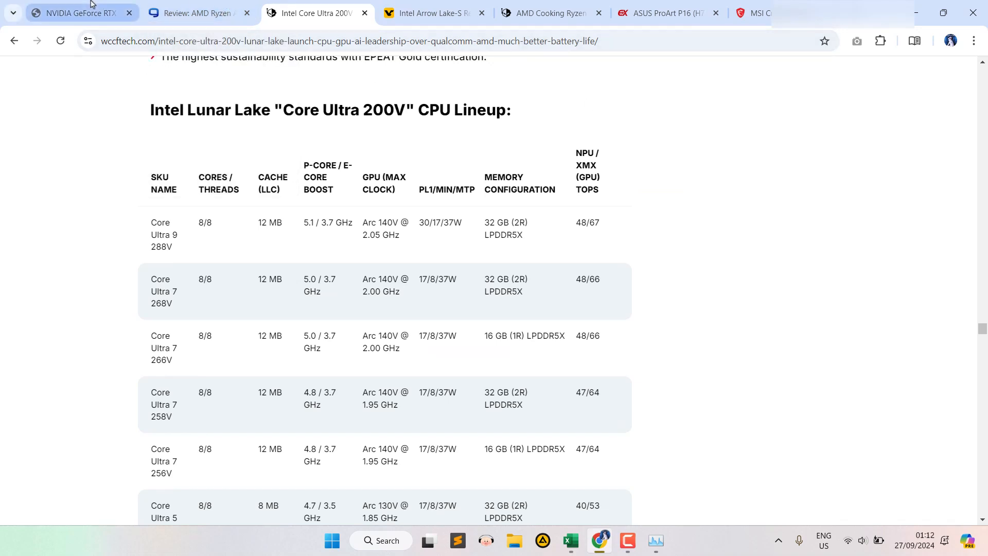
{"action": "left_click", "coordinate": [66, 3]}
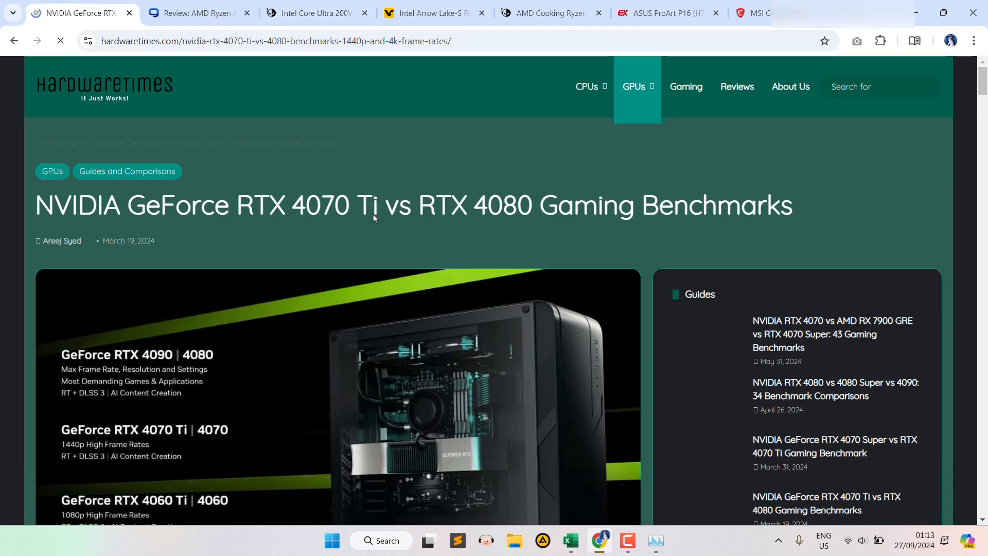
{"action": "scroll", "coordinate": [373, 214], "scroll_direction": "down", "scroll_amount": 15}
{"action": "scroll", "coordinate": [374, 218], "scroll_direction": "down", "scroll_amount": 2}
{"action": "scroll", "coordinate": [375, 216], "scroll_direction": "up", "scroll_amount": 10}
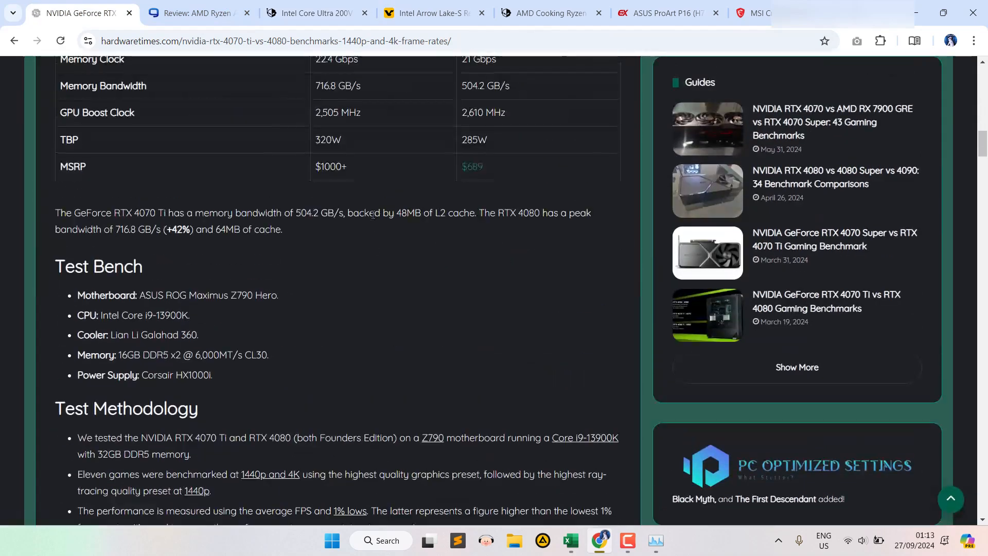
{"action": "scroll", "coordinate": [335, 317], "scroll_direction": "down", "scroll_amount": 20}
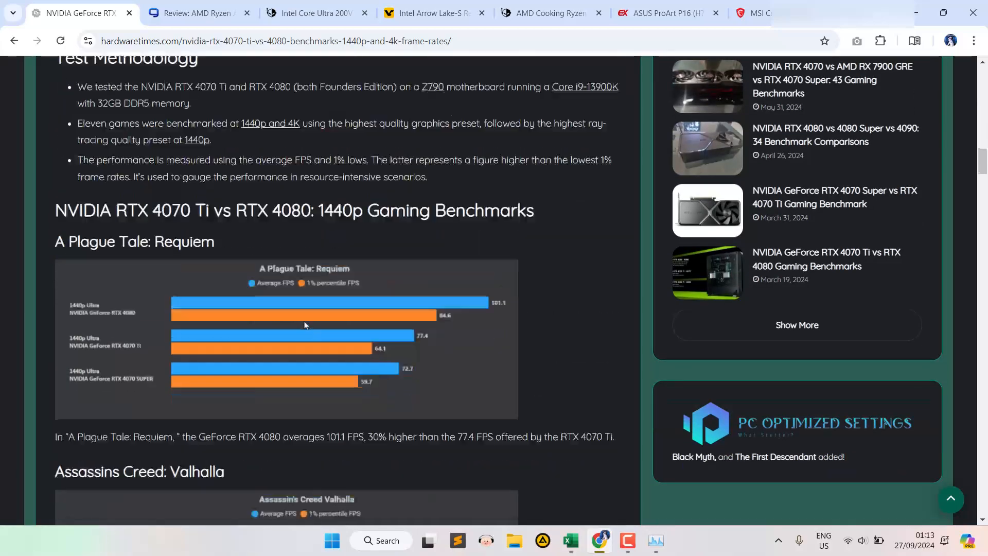
{"action": "scroll", "coordinate": [305, 324], "scroll_direction": "down", "scroll_amount": 20}
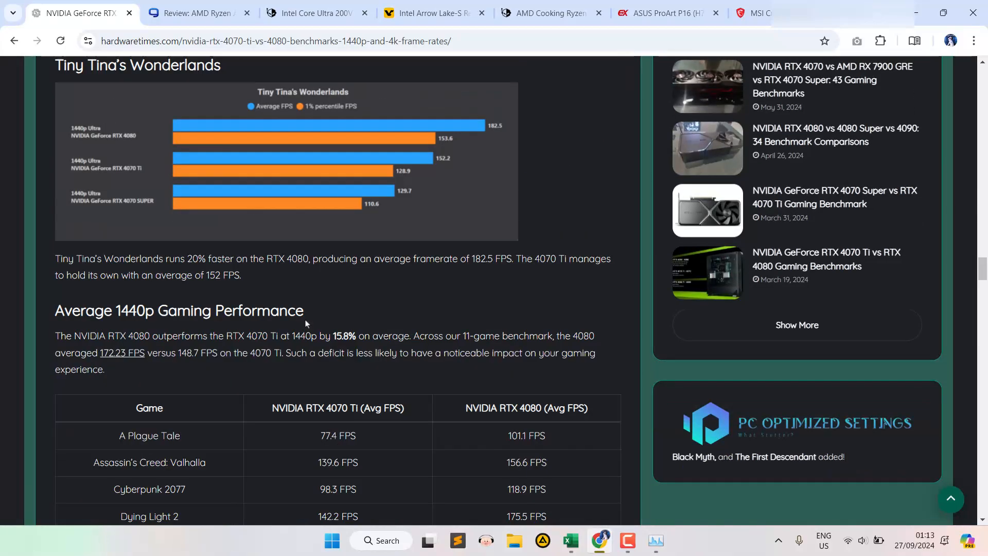
{"action": "scroll", "coordinate": [306, 323], "scroll_direction": "down", "scroll_amount": 20}
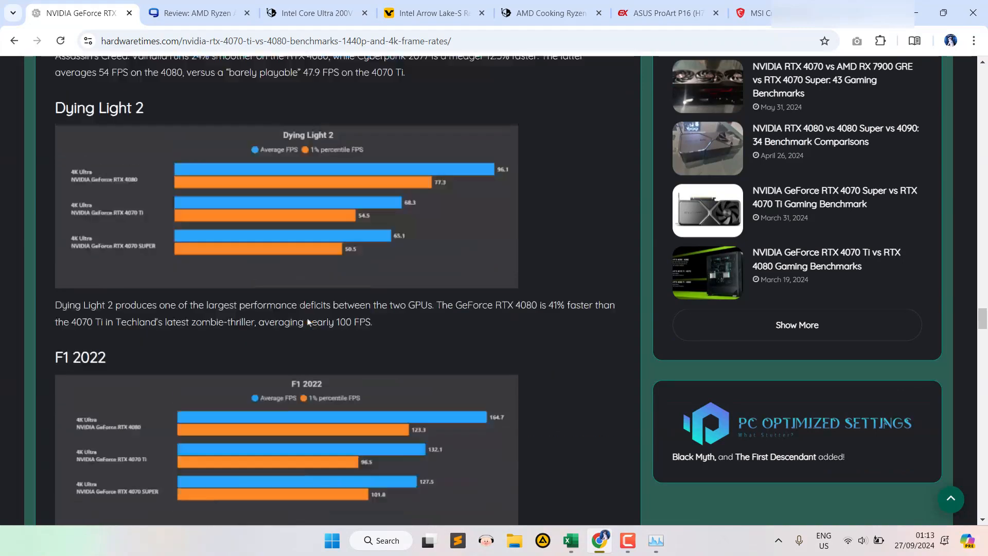
{"action": "scroll", "coordinate": [418, 209], "scroll_direction": "up", "scroll_amount": 20}
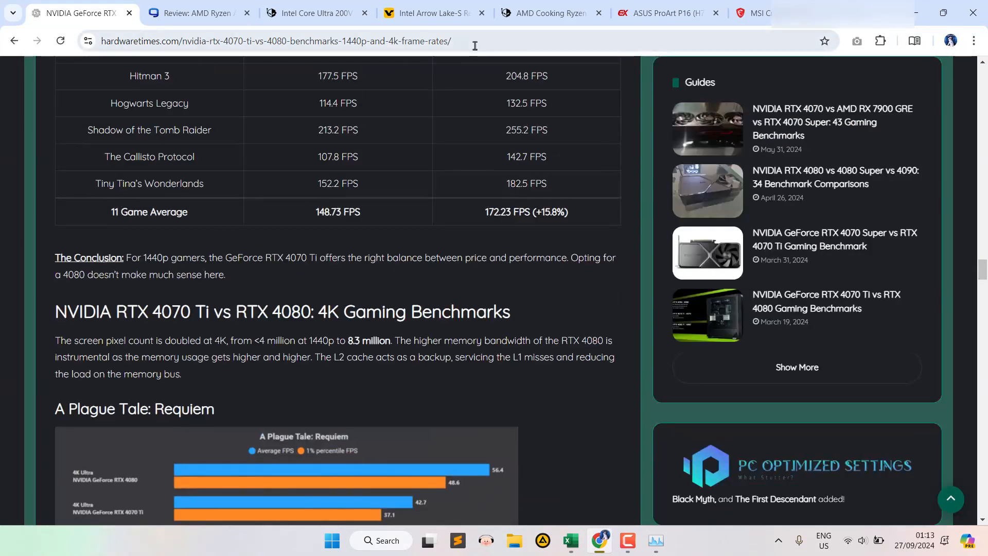
- Copy the hardwaretimes article's address and use it as the URL of a basic web data import in Excel
{"action": "left_click", "coordinate": [474, 46]}
{"action": "key", "text": "ctrl+c"}
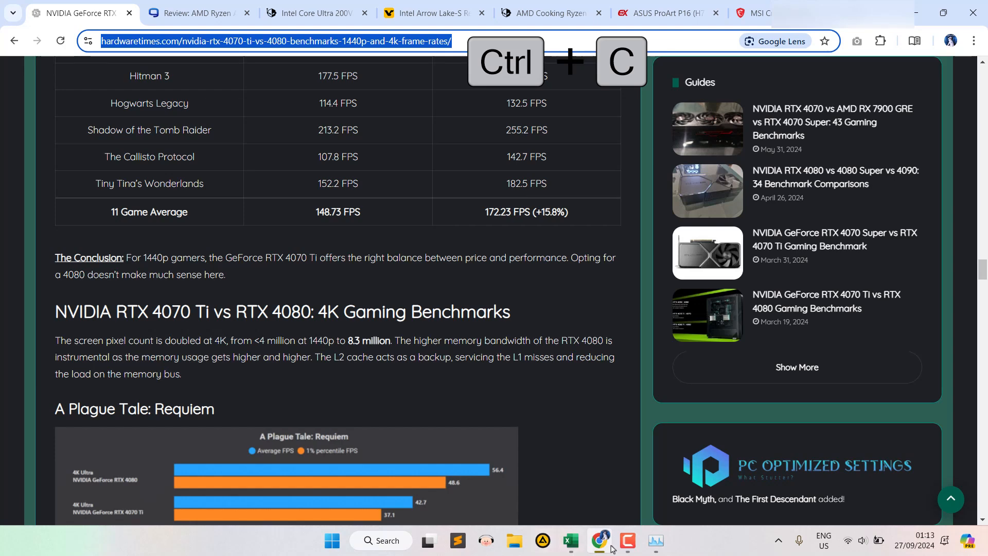
{"action": "left_click", "coordinate": [571, 541]}
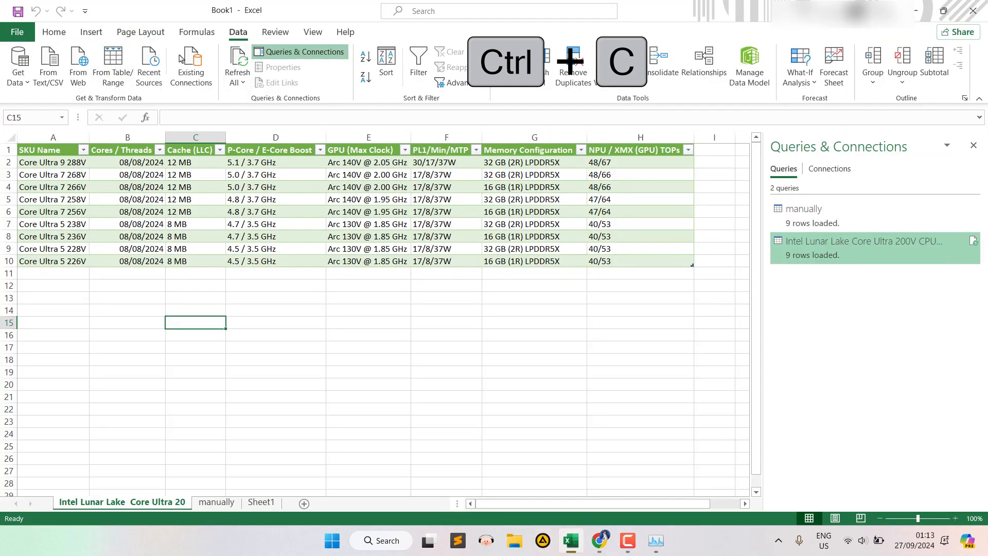
{"action": "left_click", "coordinate": [72, 78]}
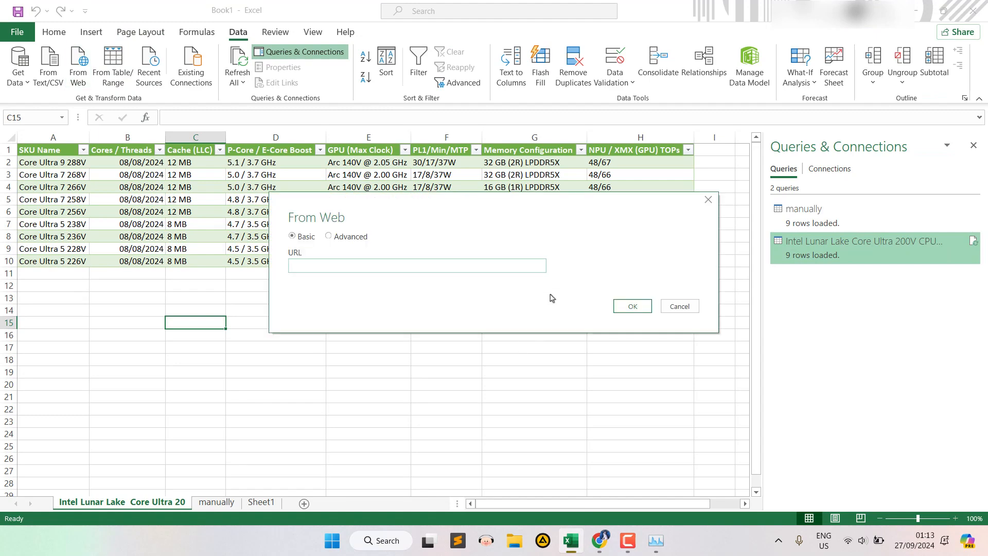
{"action": "key", "text": "ctrl+v"}
{"action": "key", "text": "Return"}
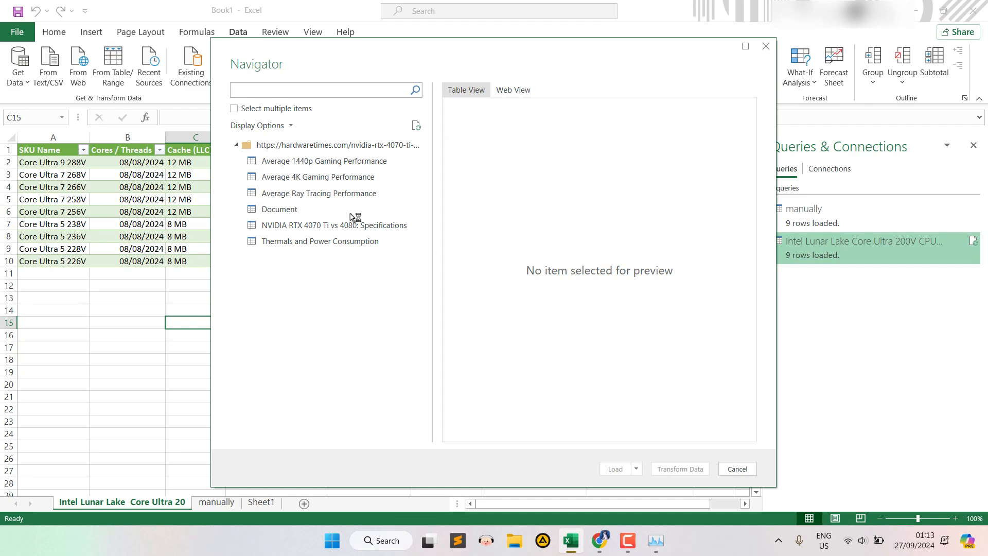
- Preview the gaming performance, ray tracing, Document, specifications and thermals items found in the hardwaretimes page
{"action": "left_click", "coordinate": [361, 164]}
{"action": "left_click", "coordinate": [350, 182]}
{"action": "left_click", "coordinate": [350, 193]}
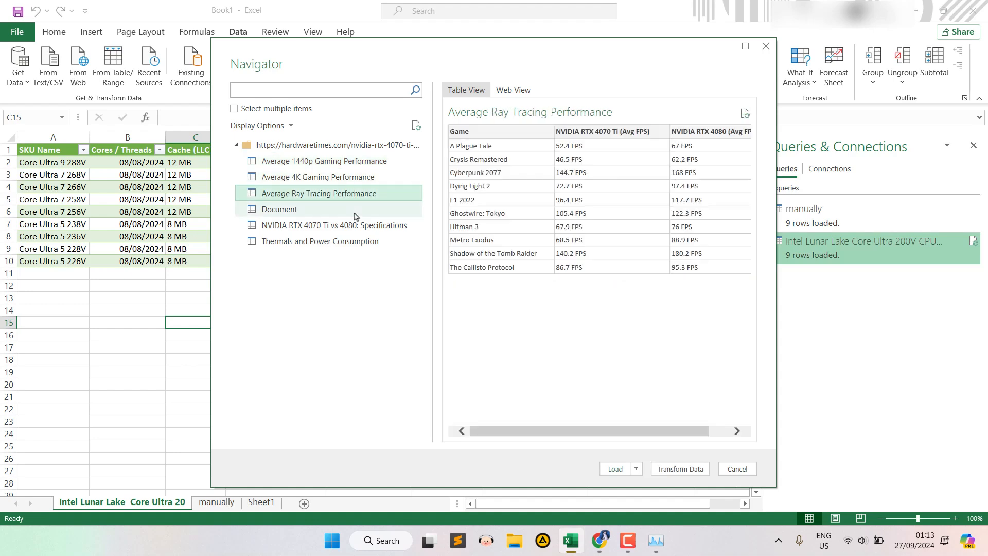
{"action": "left_click", "coordinate": [355, 209]}
{"action": "left_click", "coordinate": [357, 225]}
{"action": "left_click", "coordinate": [365, 241]}
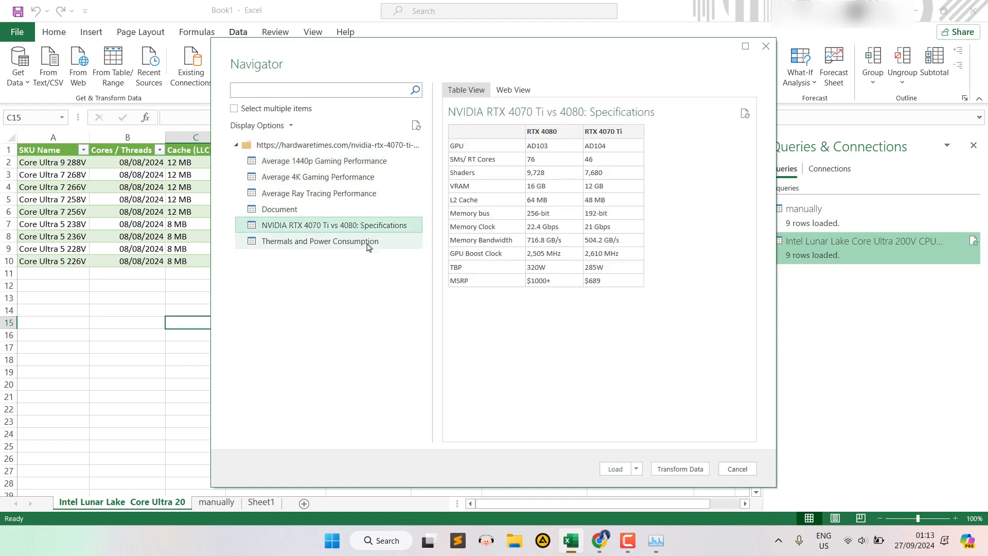
{"action": "left_click", "coordinate": [331, 161]}
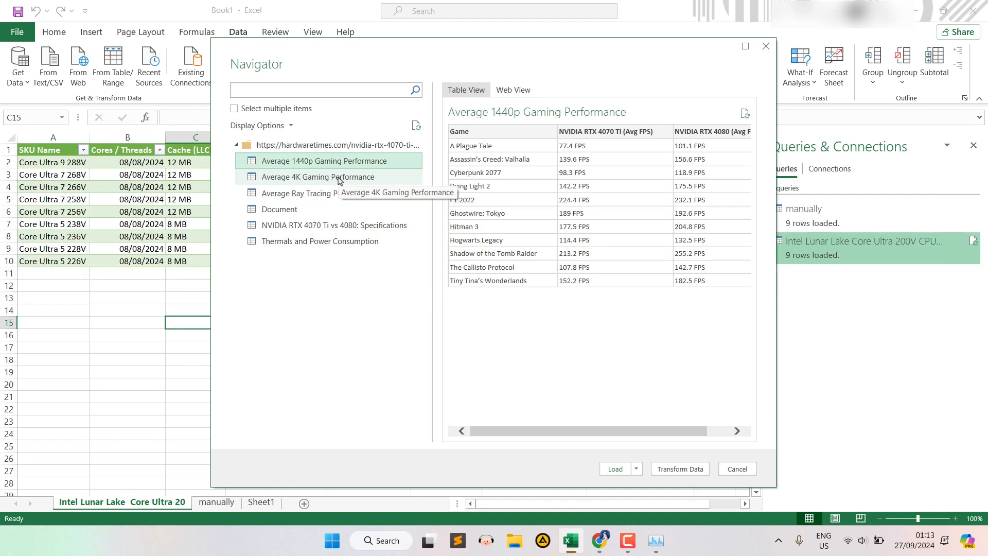
{"action": "left_click", "coordinate": [338, 178]}
{"action": "left_click", "coordinate": [364, 146]}
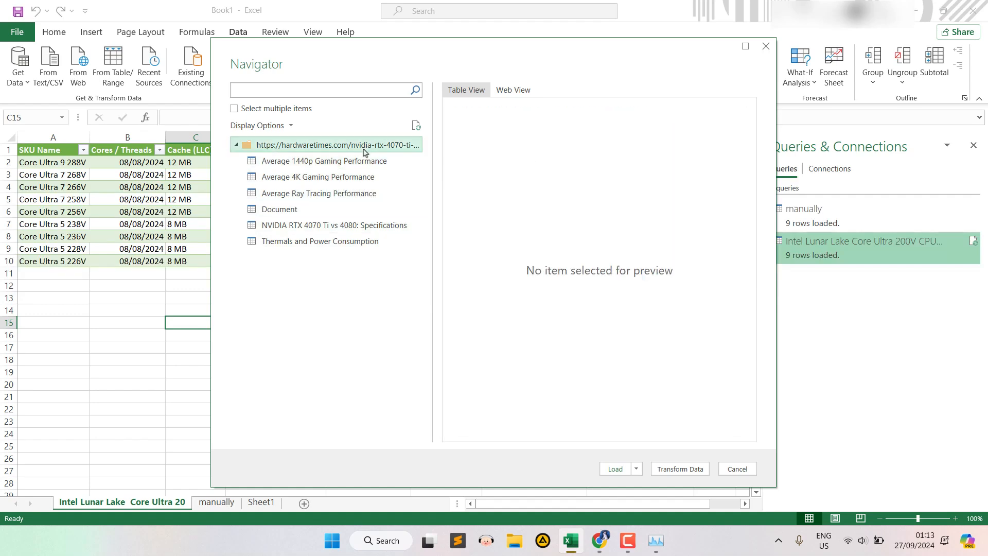
{"action": "left_click", "coordinate": [363, 177]}
{"action": "left_click", "coordinate": [359, 163]}
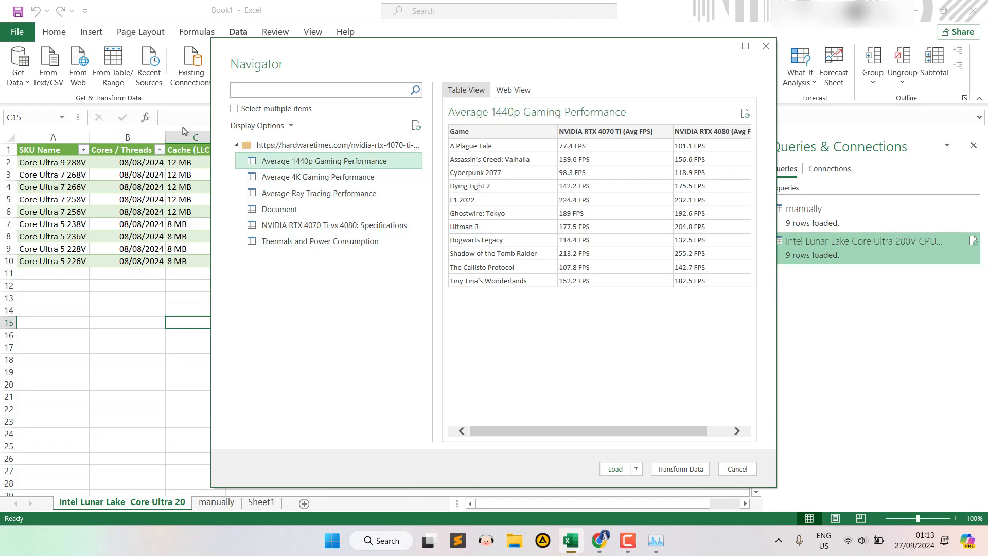
- Enable multiple item selection, tick the five hardwaretimes performance, specifications and thermals tables without Document, and open them for transformation
{"action": "left_click", "coordinate": [234, 109]}
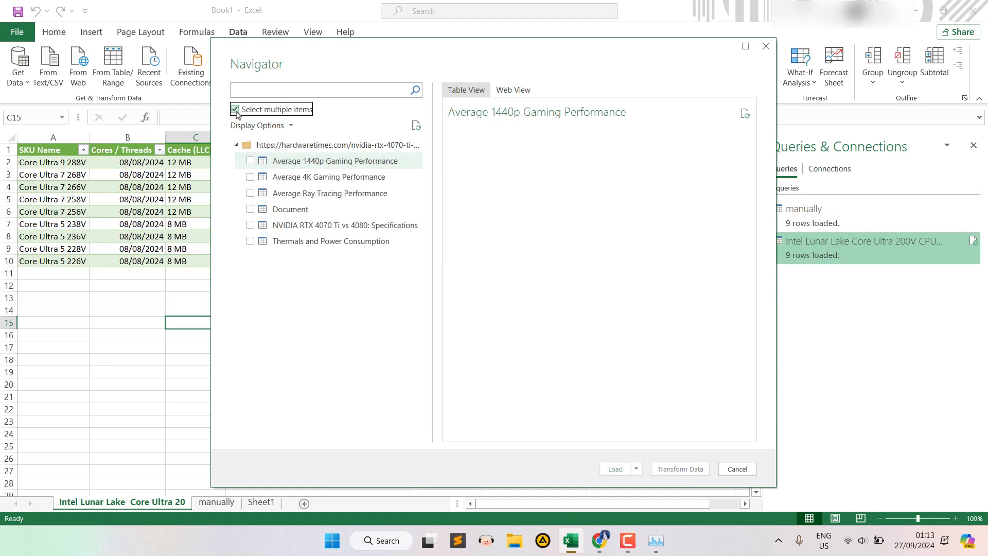
{"action": "left_click", "coordinate": [250, 177]}
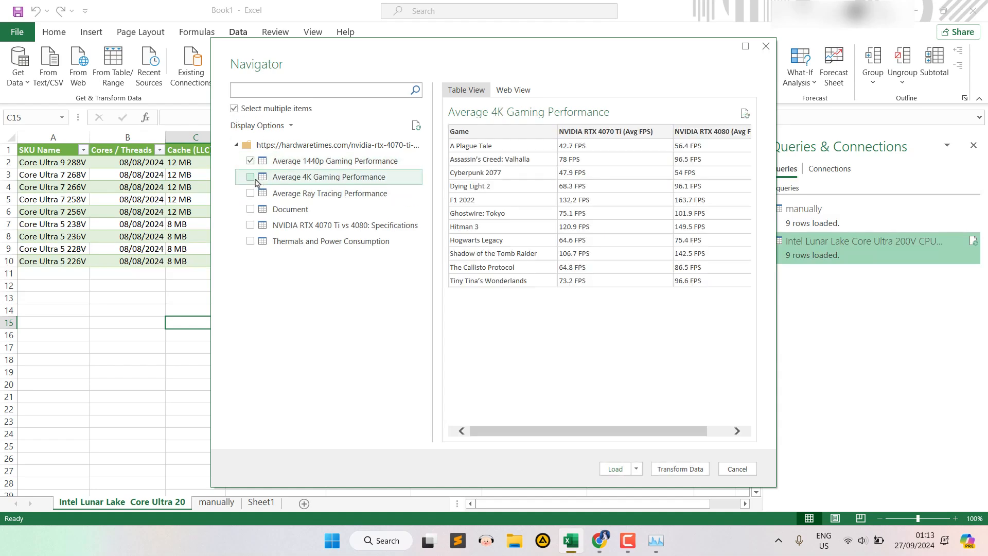
{"action": "left_click", "coordinate": [250, 193]}
{"action": "left_click", "coordinate": [255, 213]}
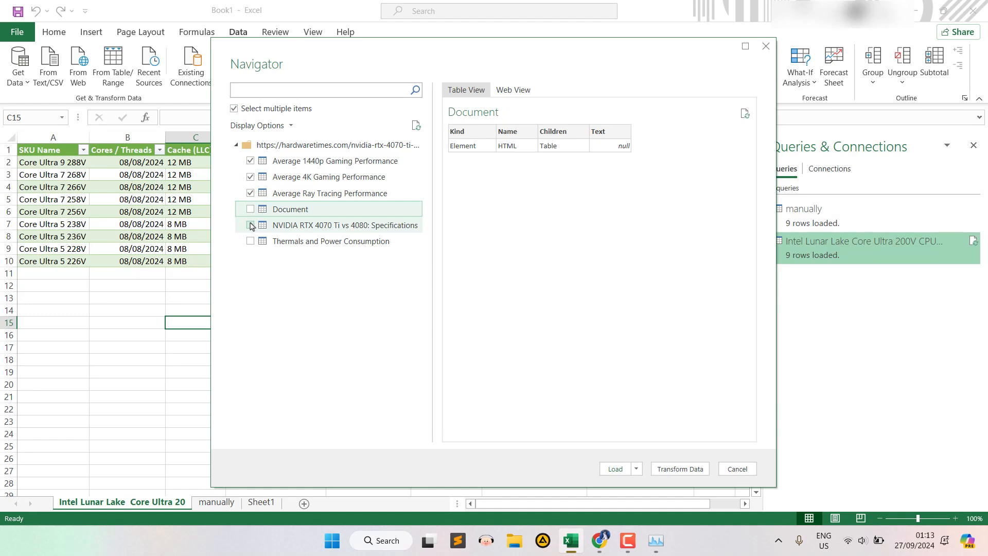
{"action": "left_click", "coordinate": [251, 226]}
{"action": "left_click", "coordinate": [255, 245]}
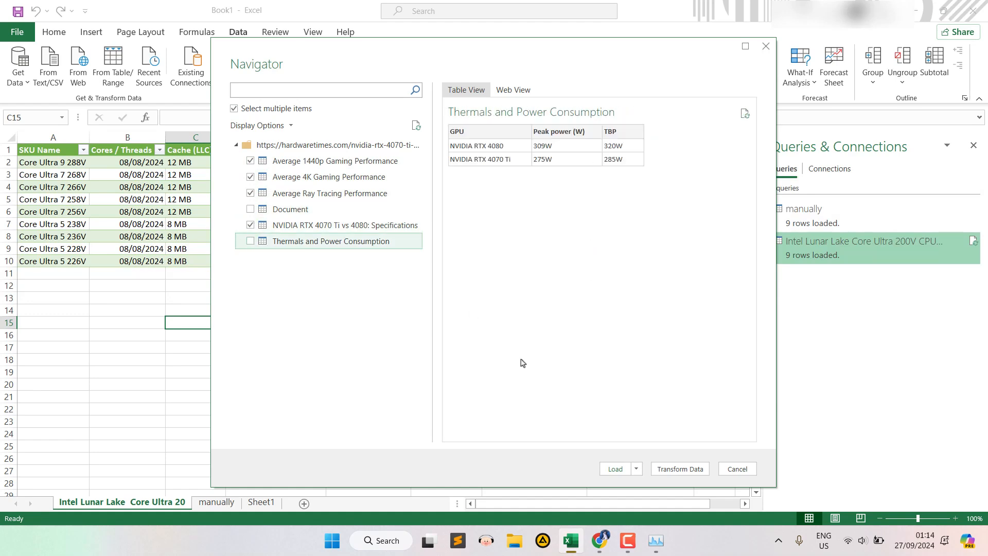
{"action": "left_click", "coordinate": [251, 241]}
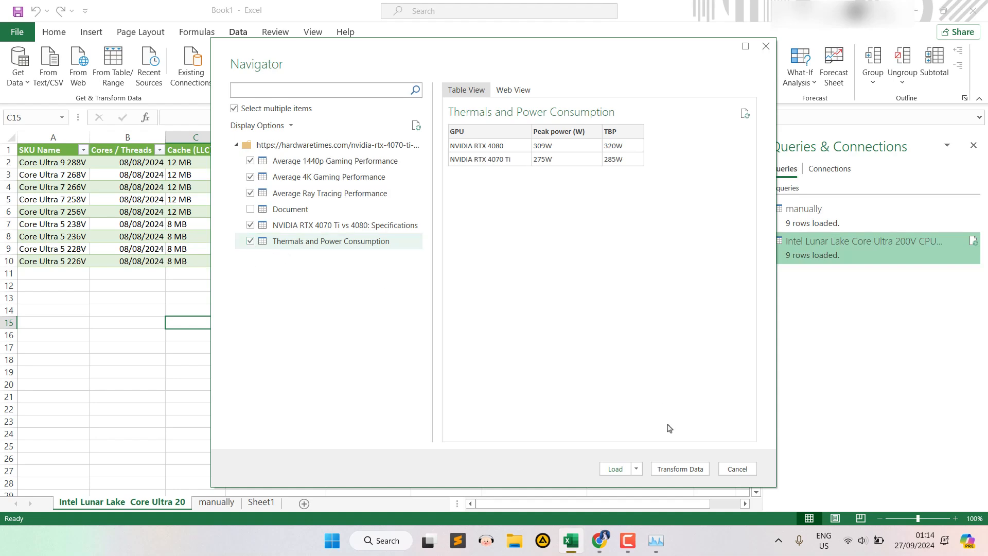
{"action": "left_click", "coordinate": [688, 468]}
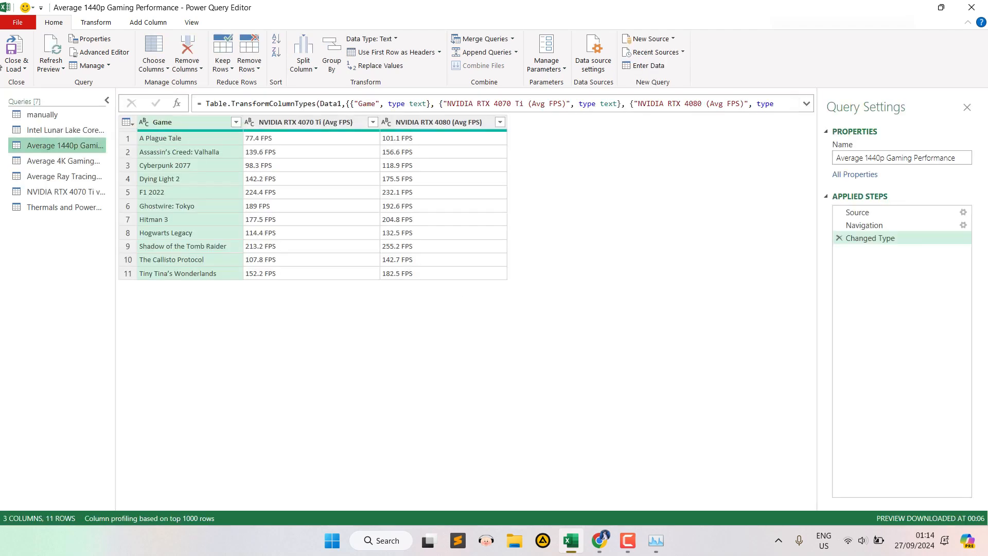
- Review the 4K, ray tracing, specifications and thermals queries with a wider query list, and load all new queries into worksheets
{"action": "left_click", "coordinate": [76, 161]}
{"action": "left_click", "coordinate": [75, 176]}
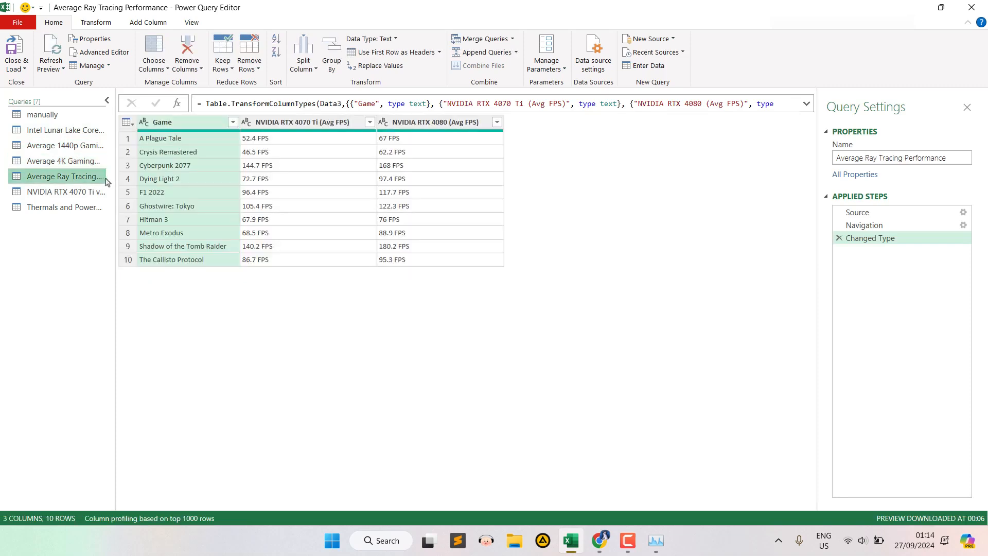
{"action": "left_click_drag", "start_coordinate": [162, 183], "coordinate": [163, 184]}
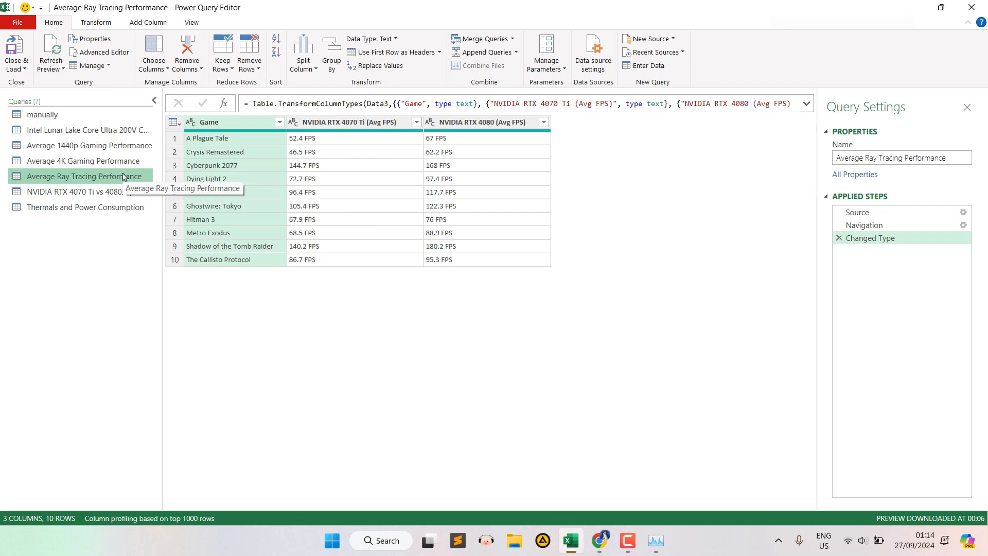
{"action": "left_click", "coordinate": [126, 192]}
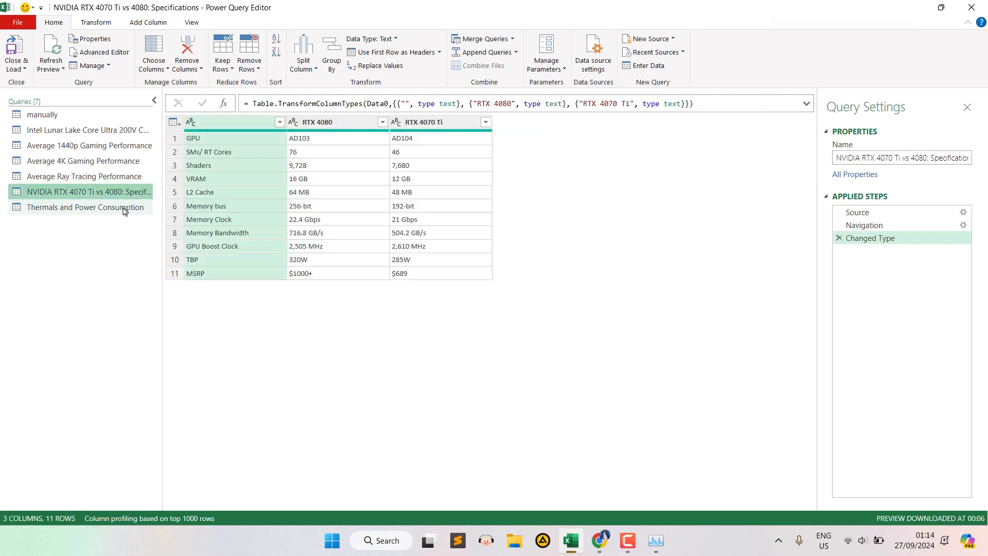
{"action": "left_click", "coordinate": [124, 208]}
{"action": "left_click", "coordinate": [125, 194]}
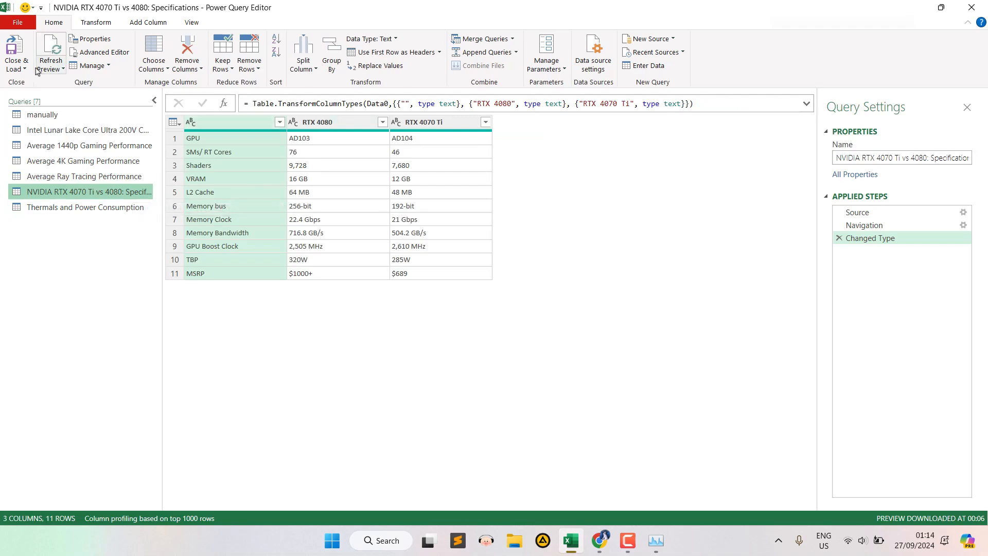
{"action": "left_click", "coordinate": [19, 52]}
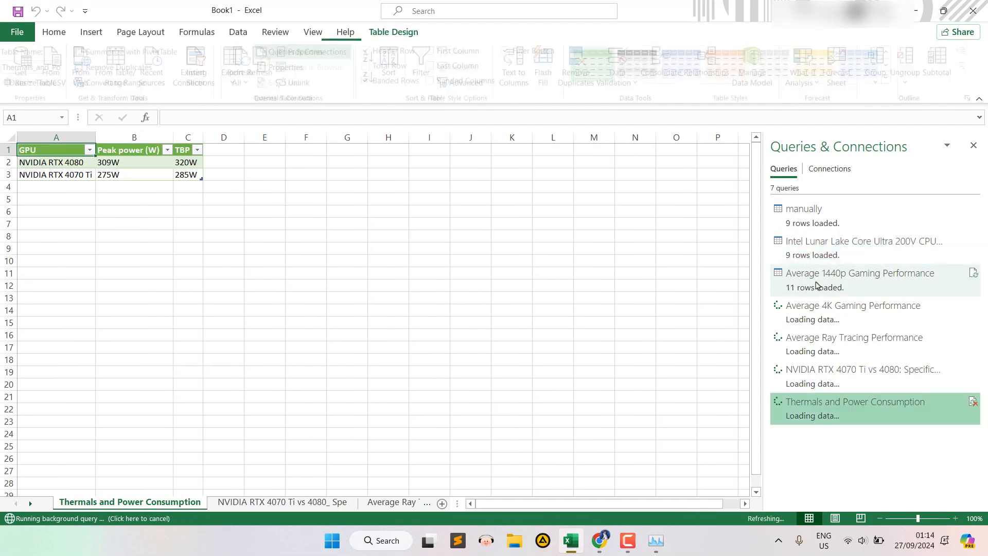
{"action": "mouse_move", "coordinate": [802, 332]}
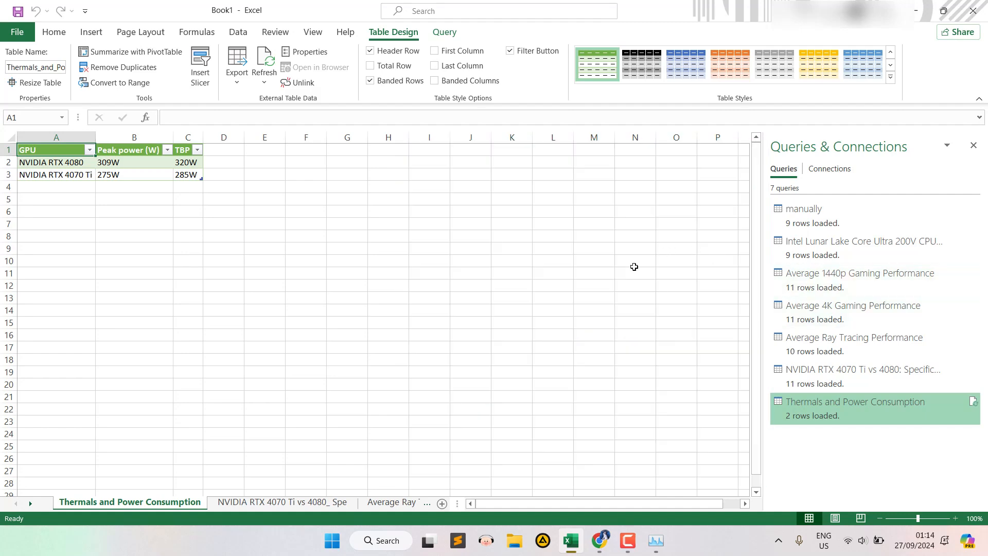
- Open the worksheet of the RTX 4070 Ti vs 4080 specifications query and check its first column's header
{"action": "left_click", "coordinate": [825, 385]}
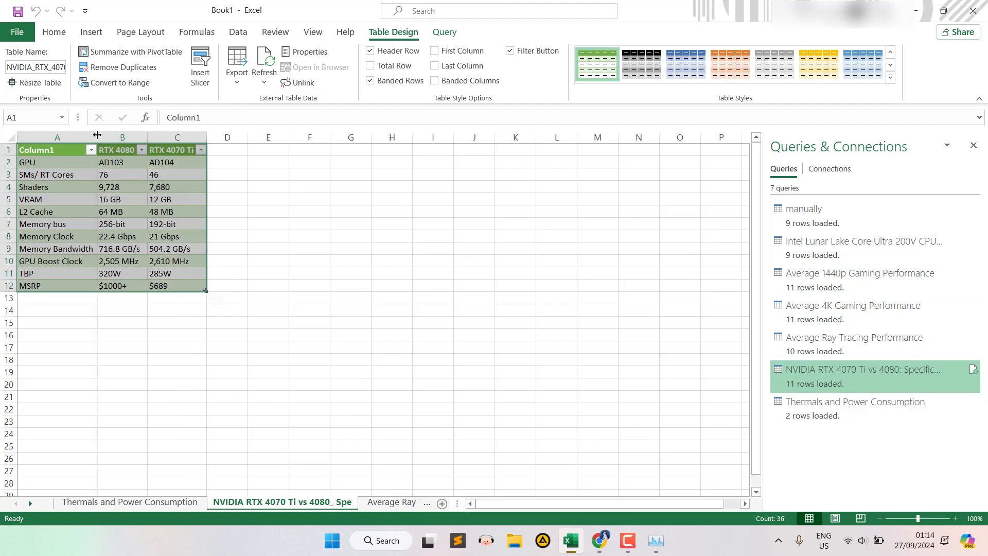
{"action": "left_click", "coordinate": [59, 174]}
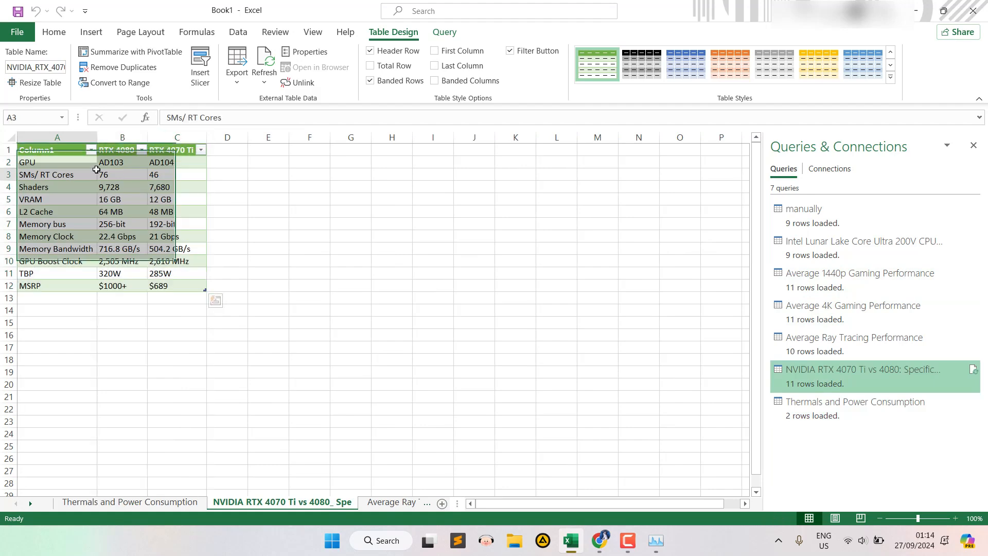
{"action": "left_click", "coordinate": [64, 152]}
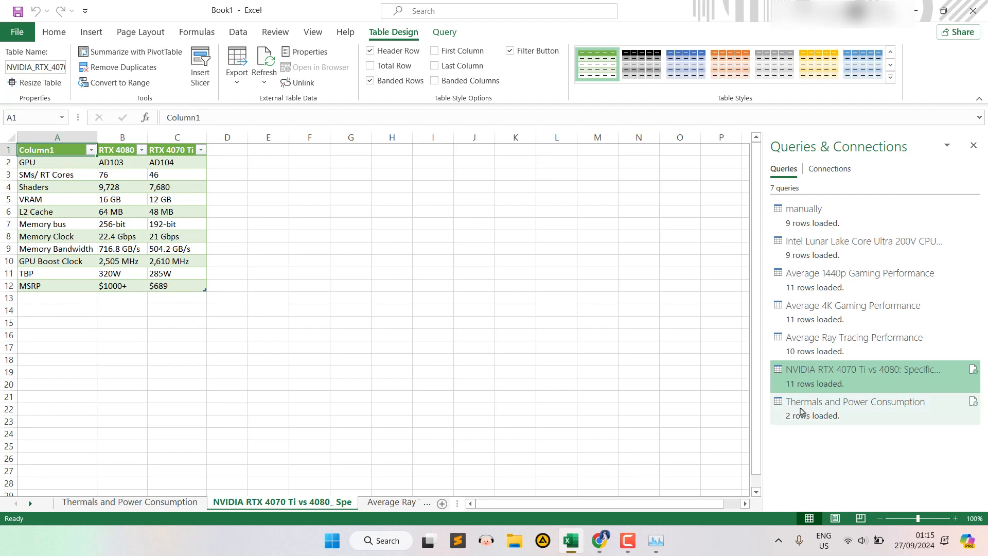
- Edit the specifications query, rename its unnamed first column to Aspect, and load the change back into the worksheet
{"action": "double_click", "coordinate": [814, 379]}
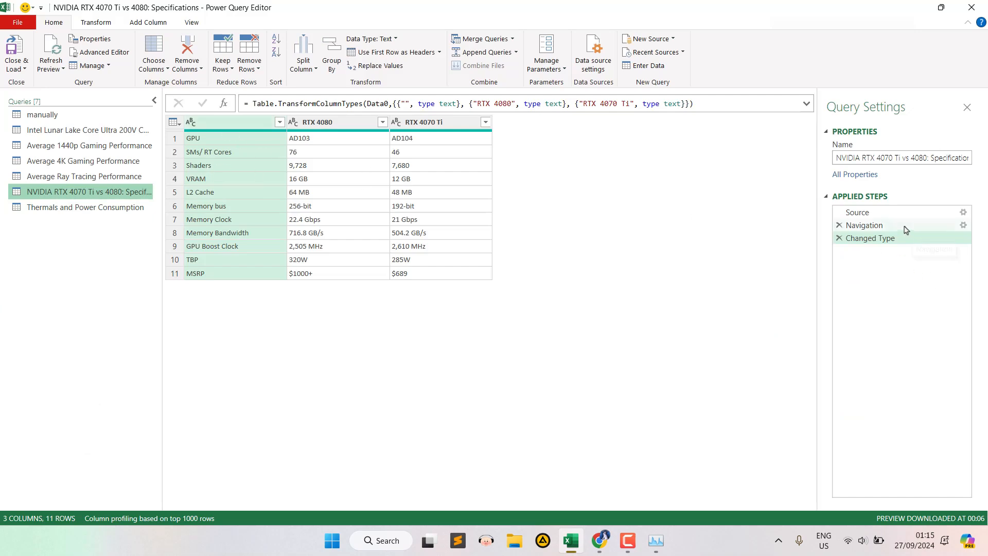
{"action": "left_click", "coordinate": [229, 126]}
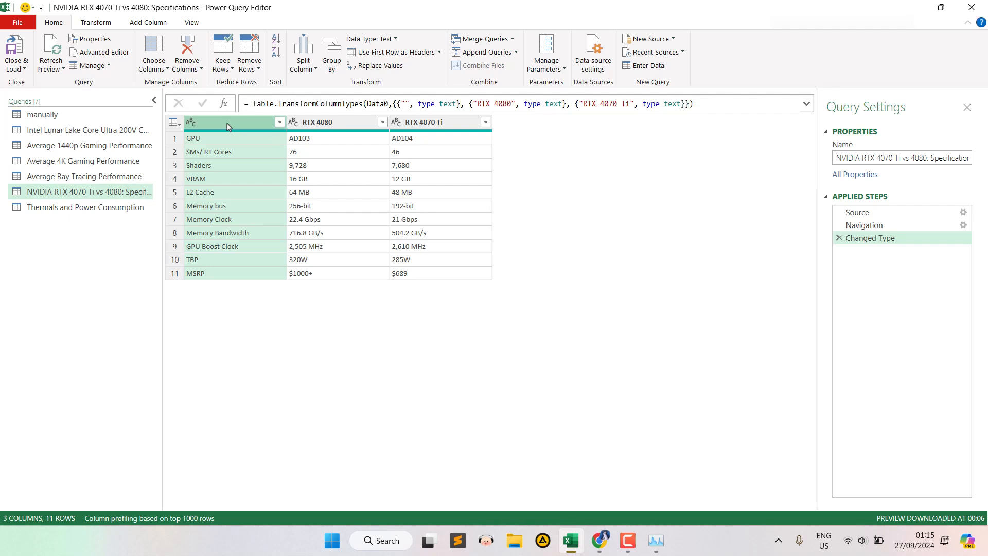
{"action": "double_click", "coordinate": [229, 125]}
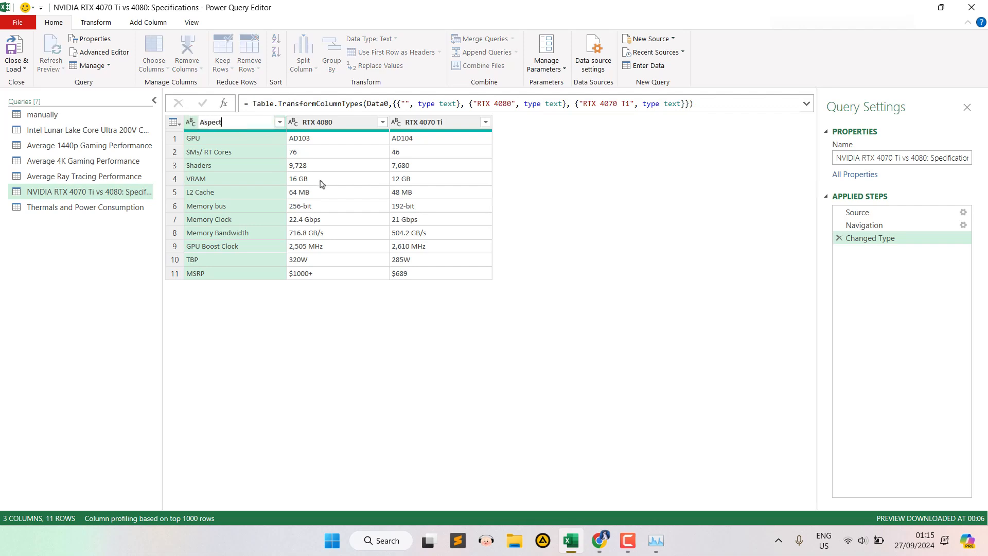
{"action": "key", "text": "Return"}
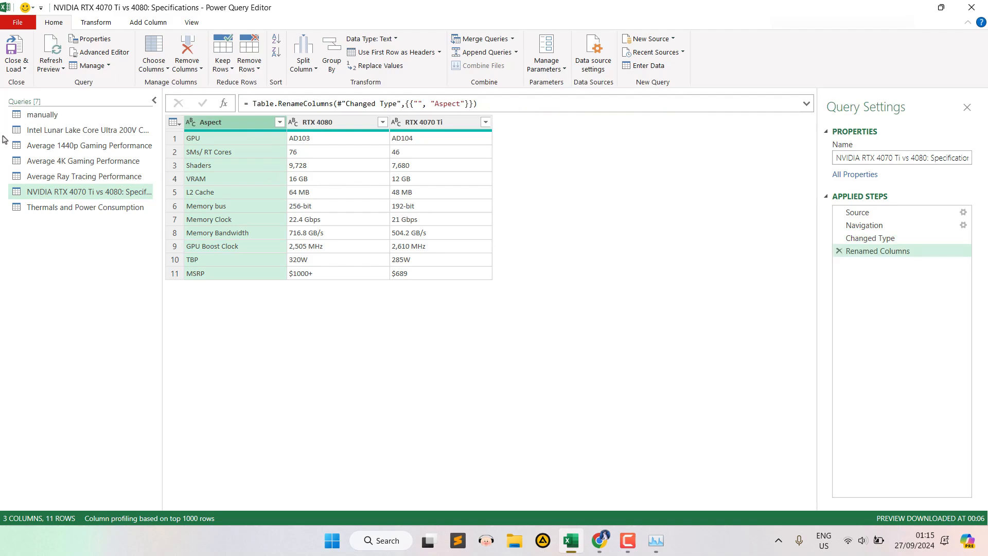
{"action": "left_click", "coordinate": [11, 57]}
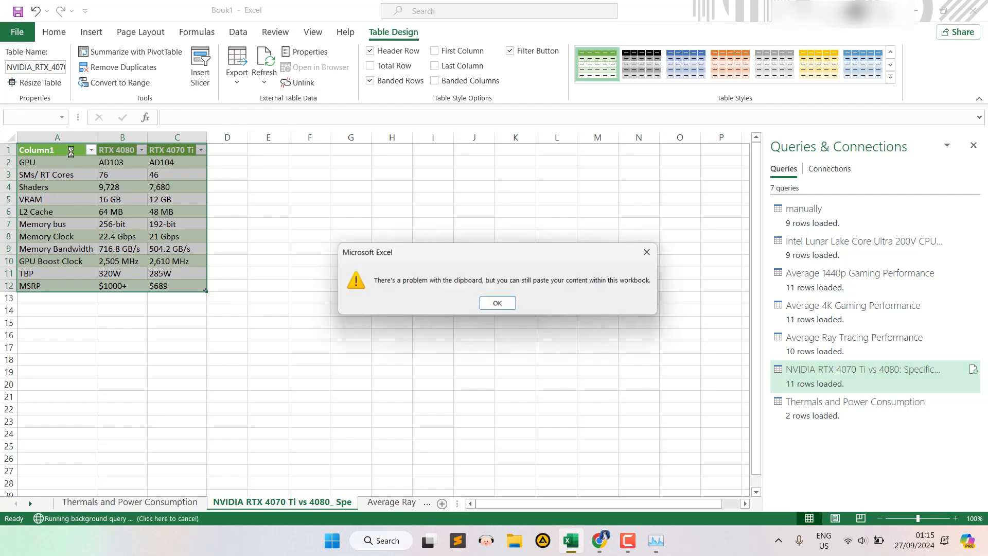
{"action": "left_click", "coordinate": [498, 305]}
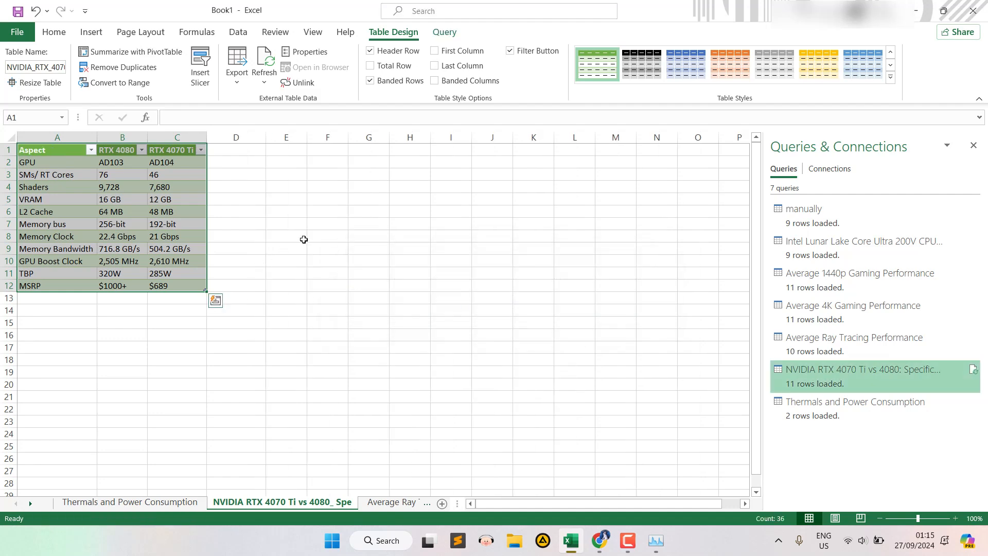
- Apply the orange banded table style to the specifications table
{"action": "left_click", "coordinate": [304, 239]}
{"action": "left_click", "coordinate": [53, 153]}
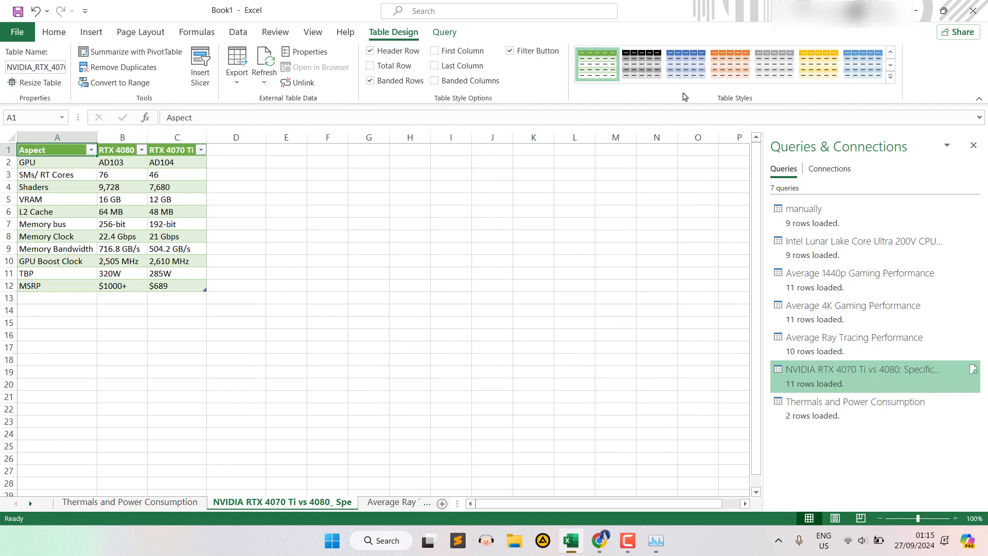
{"action": "left_click", "coordinate": [730, 64]}
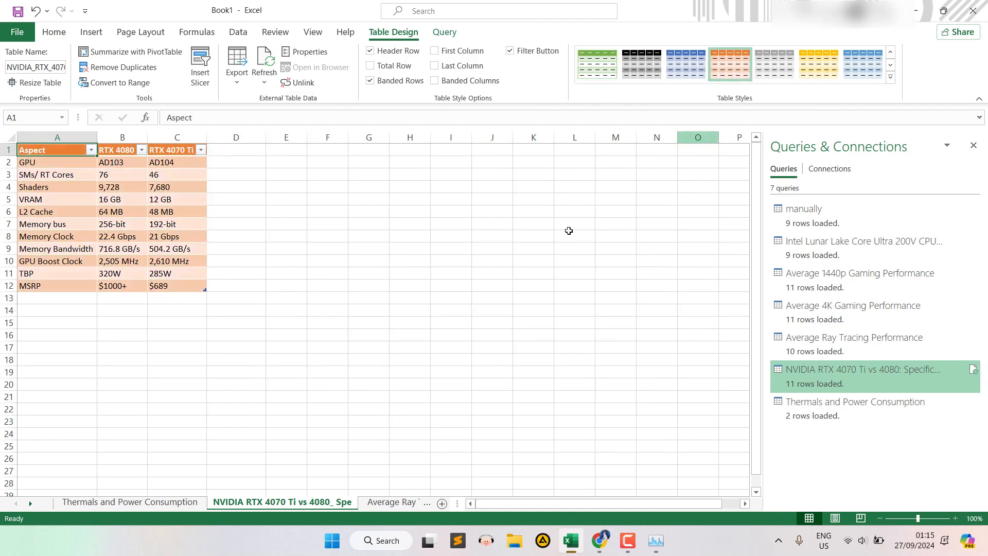
- Give the Average Ray Tracing Performance table a style with a blue header and grey banded rows
{"action": "left_click", "coordinate": [392, 502]}
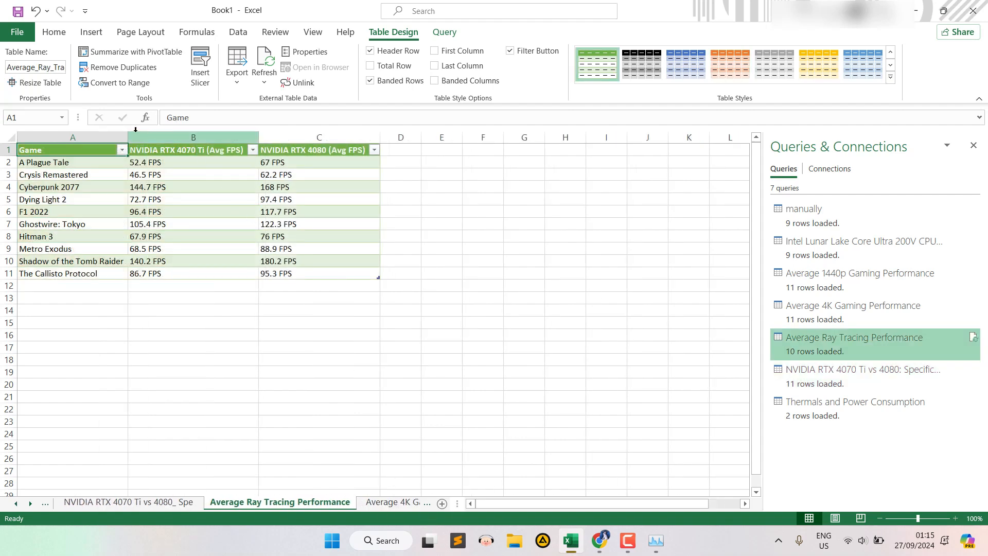
{"action": "left_click", "coordinate": [818, 64]}
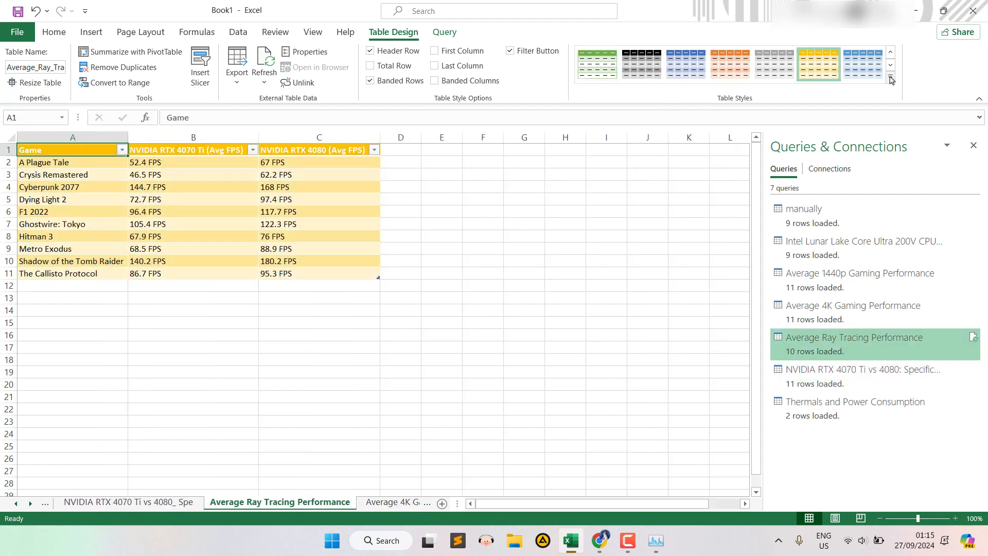
{"action": "left_click", "coordinate": [685, 64]}
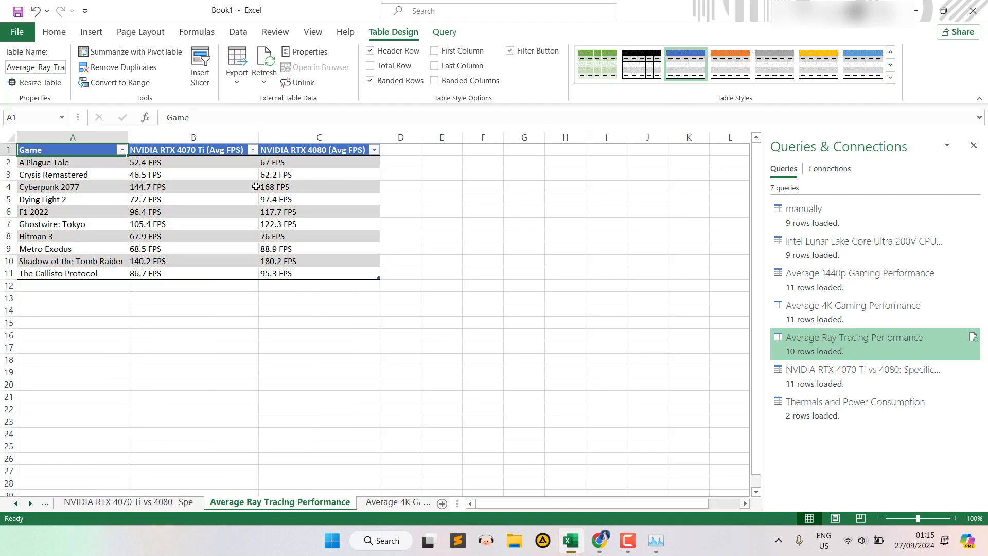
- Sort the ray tracing table by NVIDIA RTX 4070 Ti (Avg FPS) from Z to A and view that column's text filter options
{"action": "left_click", "coordinate": [252, 150]}
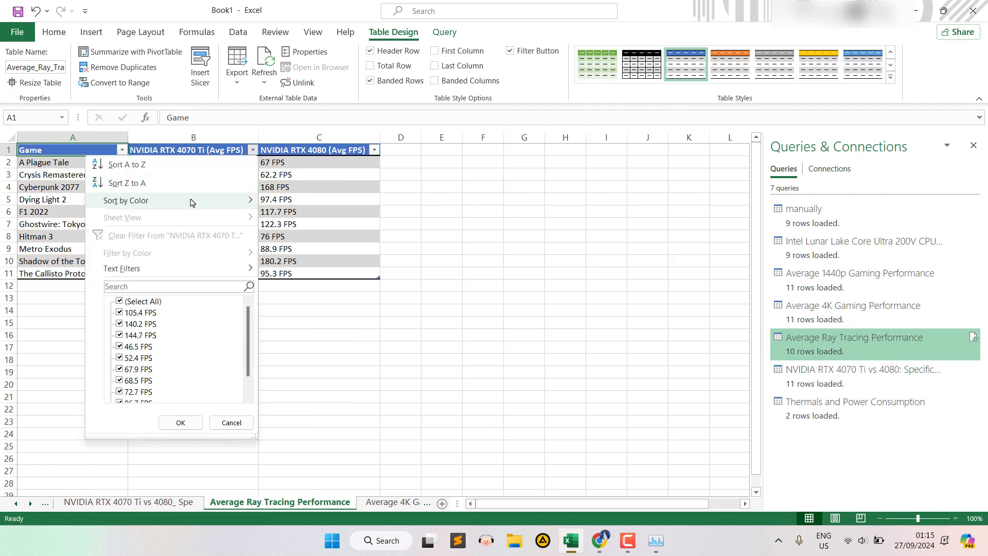
{"action": "left_click", "coordinate": [197, 184]}
{"action": "left_click", "coordinate": [252, 150]}
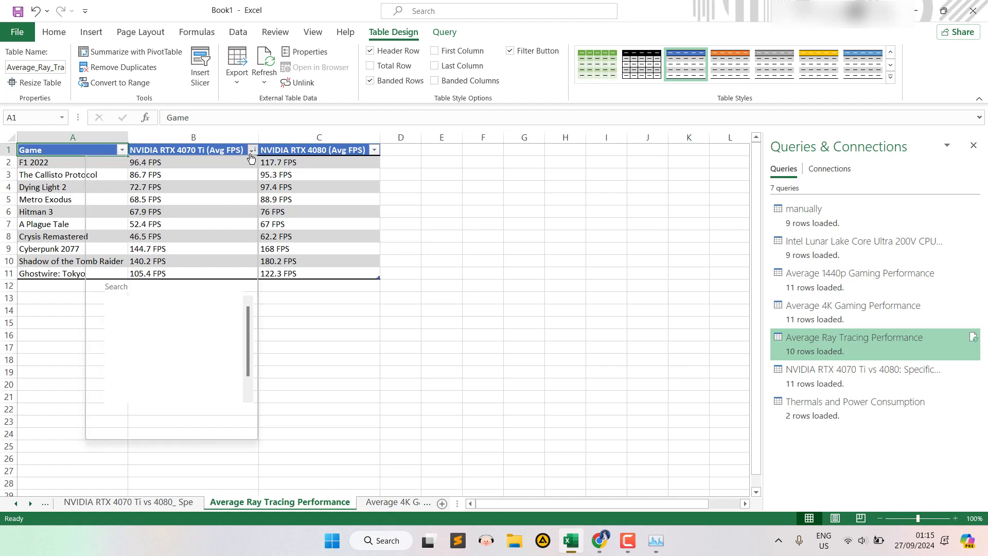
{"action": "mouse_move", "coordinate": [166, 269]}
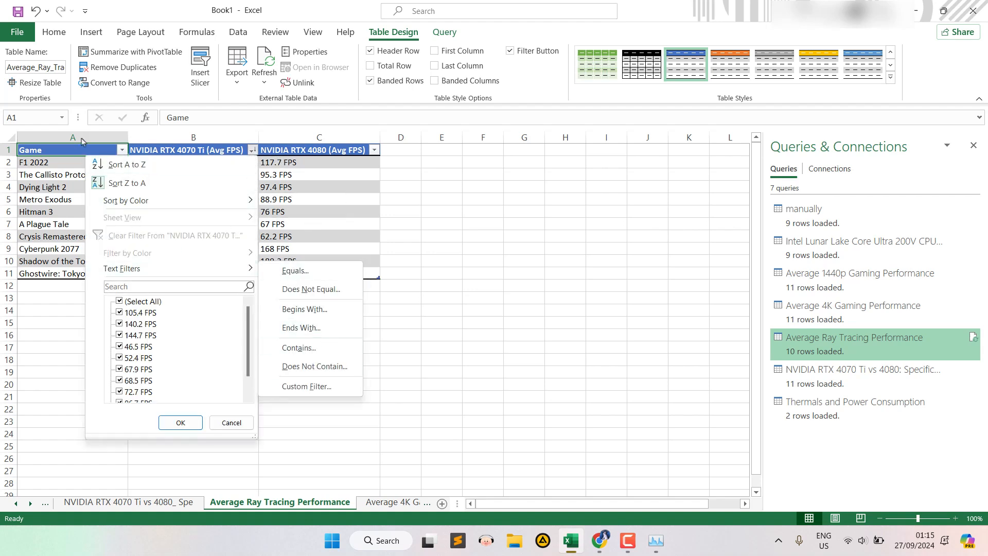
- Sort the ray tracing table by the Game column from A to Z
{"action": "left_click", "coordinate": [73, 150]}
{"action": "left_click", "coordinate": [121, 152]}
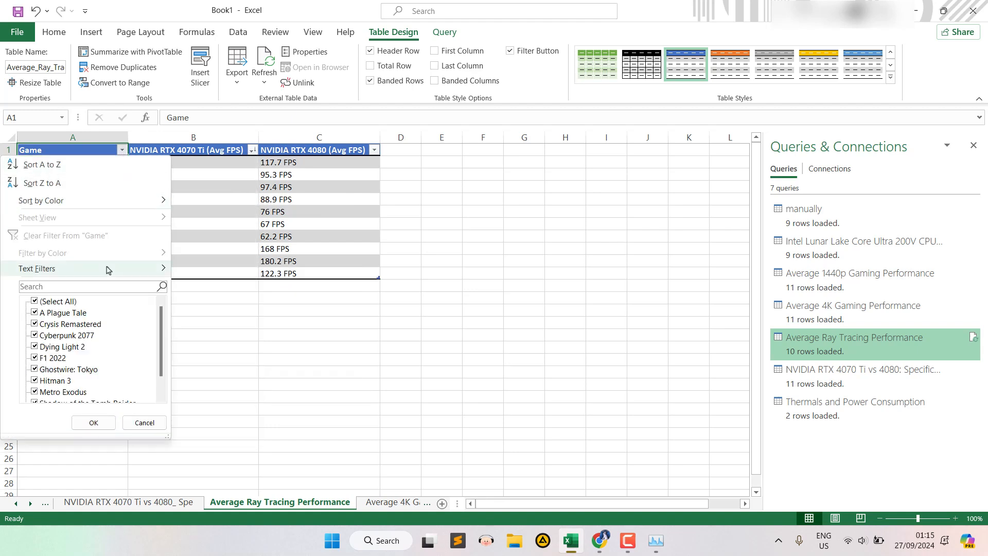
{"action": "left_click", "coordinate": [101, 165]}
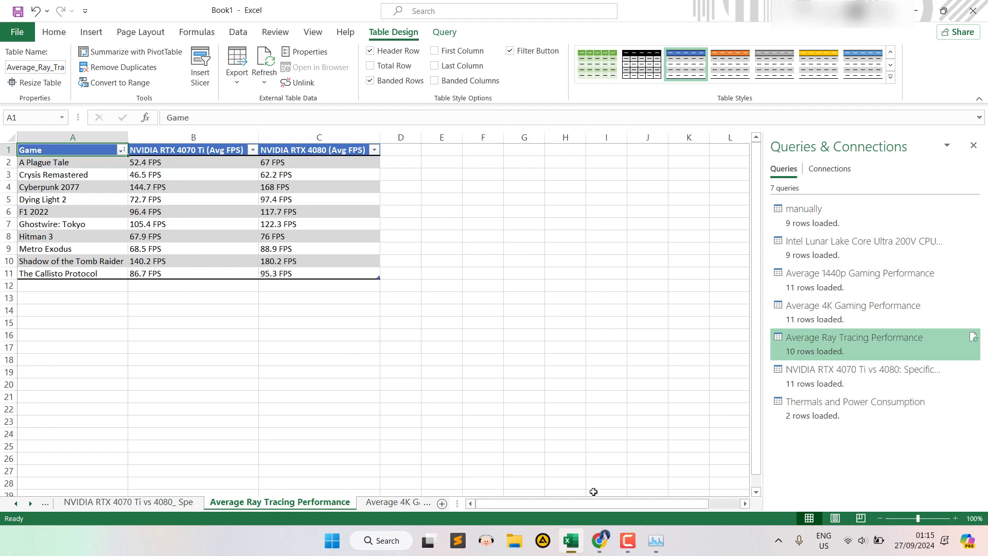
- Switch to Chrome and examine the description of the ASUS ProArt P16 laptop on its product page
{"action": "left_click", "coordinate": [599, 541]}
{"action": "left_click", "coordinate": [689, 6]}
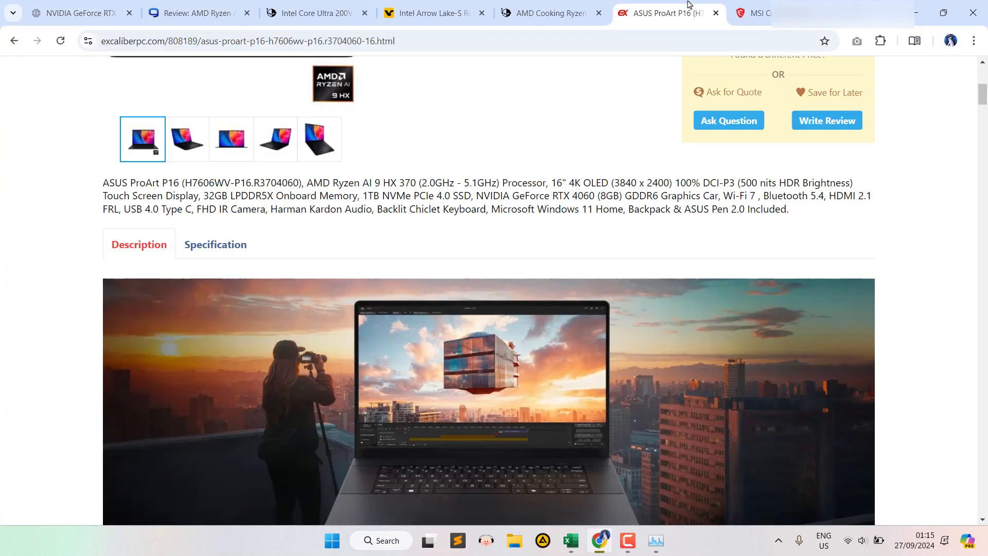
{"action": "scroll", "coordinate": [472, 167], "scroll_direction": "up", "scroll_amount": 5}
{"action": "scroll", "coordinate": [470, 168], "scroll_direction": "down", "scroll_amount": 10}
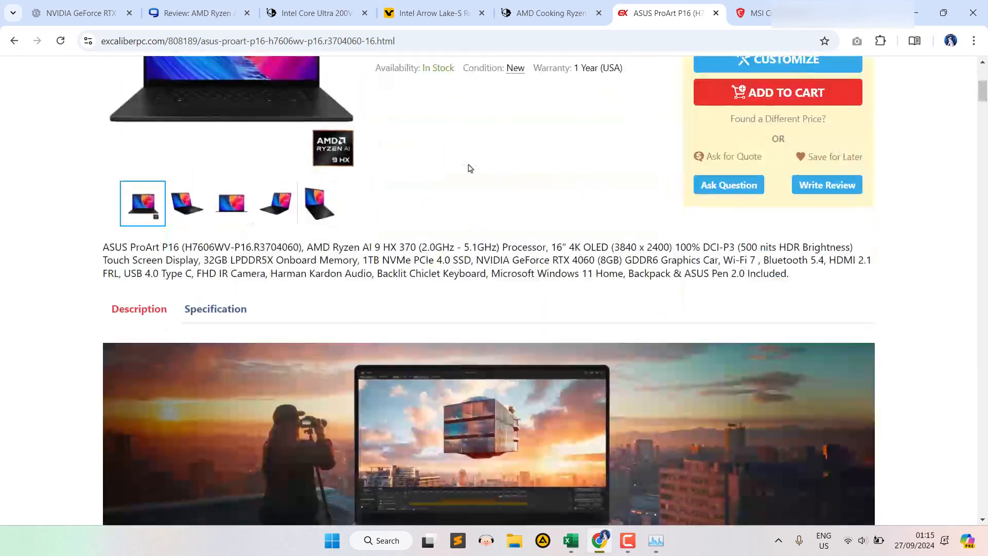
{"action": "scroll", "coordinate": [470, 168], "scroll_direction": "up", "scroll_amount": 4}
{"action": "scroll", "coordinate": [294, 252], "scroll_direction": "down", "scroll_amount": 8}
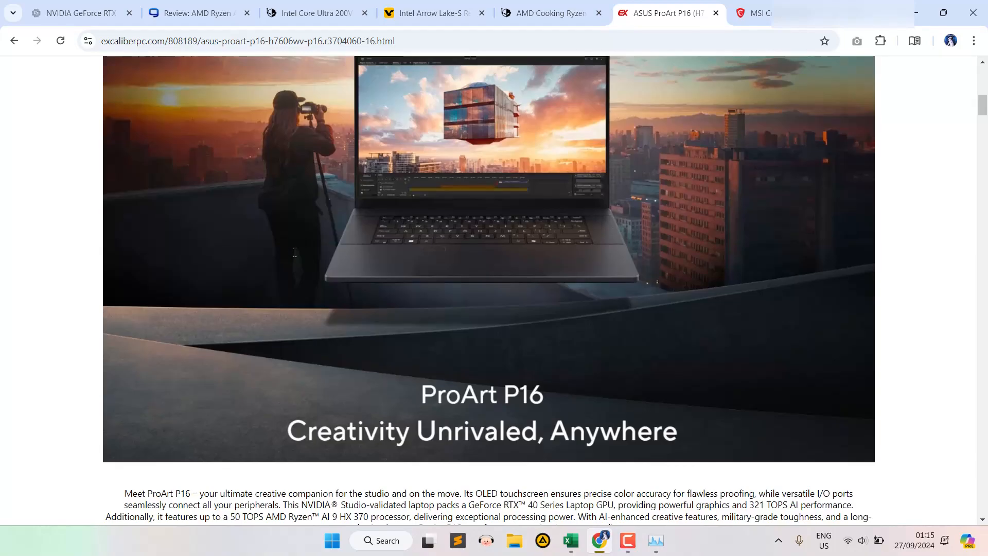
{"action": "scroll", "coordinate": [295, 252], "scroll_direction": "down", "scroll_amount": 20}
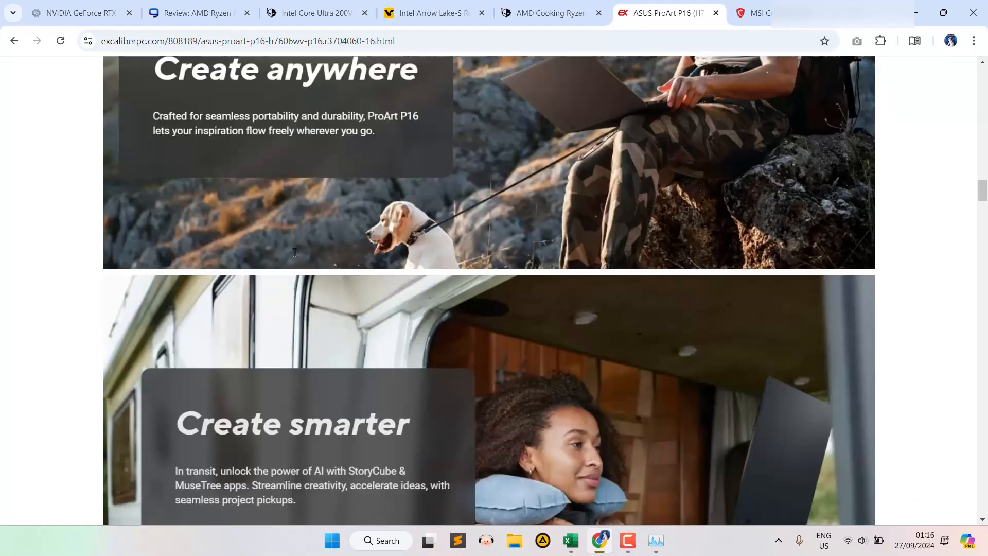
{"action": "scroll", "coordinate": [295, 252], "scroll_direction": "down", "scroll_amount": 5}
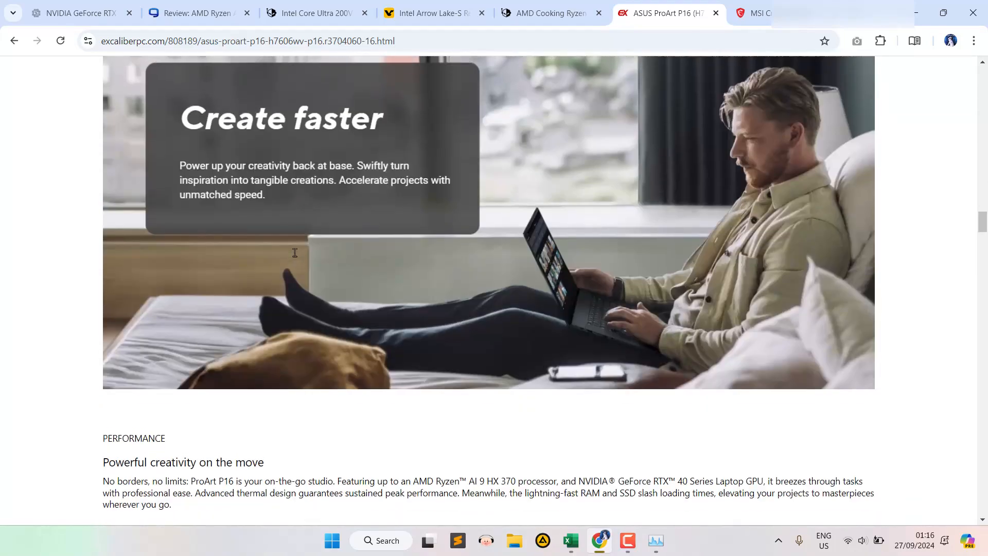
{"action": "scroll", "coordinate": [295, 252], "scroll_direction": "up", "scroll_amount": 20}
{"action": "scroll", "coordinate": [295, 253], "scroll_direction": "down", "scroll_amount": 9}
{"action": "scroll", "coordinate": [327, 254], "scroll_direction": "up", "scroll_amount": 4}
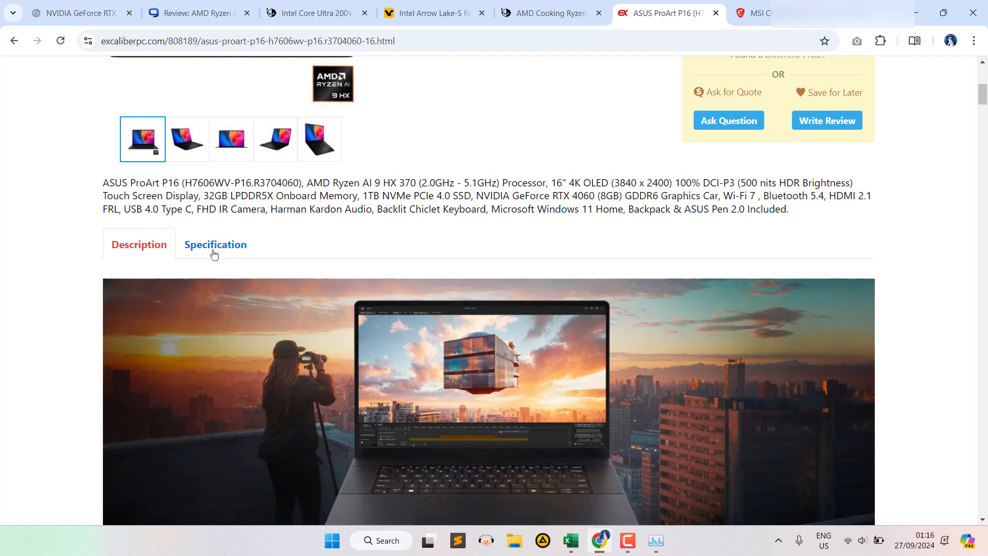
- Show the laptop's specification and examine its General and Processor & Chipset sections
{"action": "left_click", "coordinate": [214, 255]}
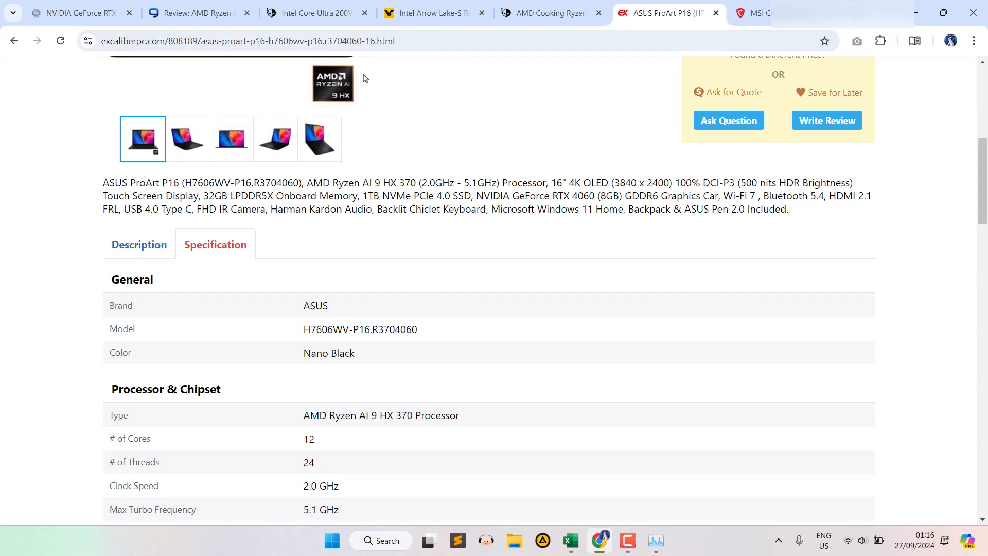
{"action": "scroll", "coordinate": [434, 59], "scroll_direction": "up", "scroll_amount": 4}
{"action": "scroll", "coordinate": [249, 274], "scroll_direction": "down", "scroll_amount": 3}
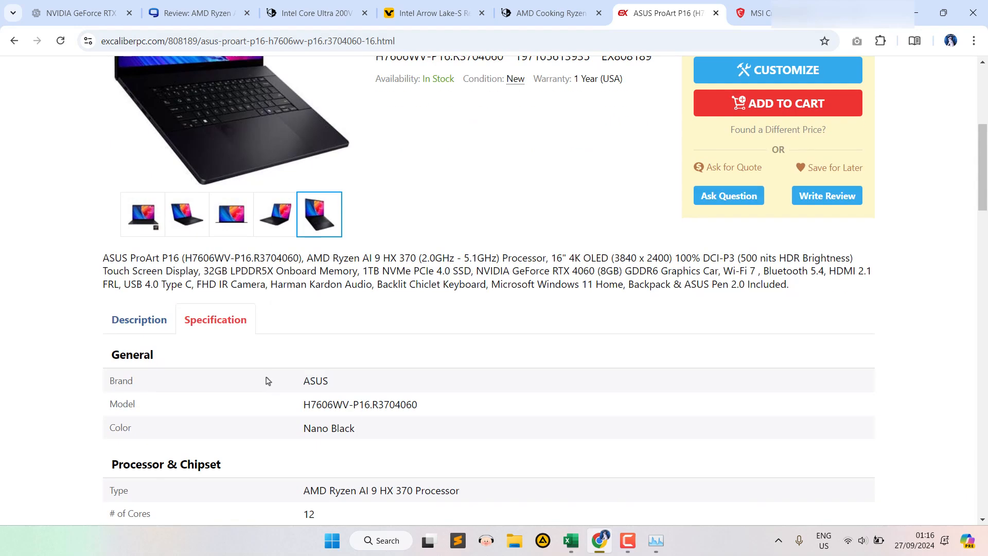
{"action": "scroll", "coordinate": [352, 370], "scroll_direction": "down", "scroll_amount": 3}
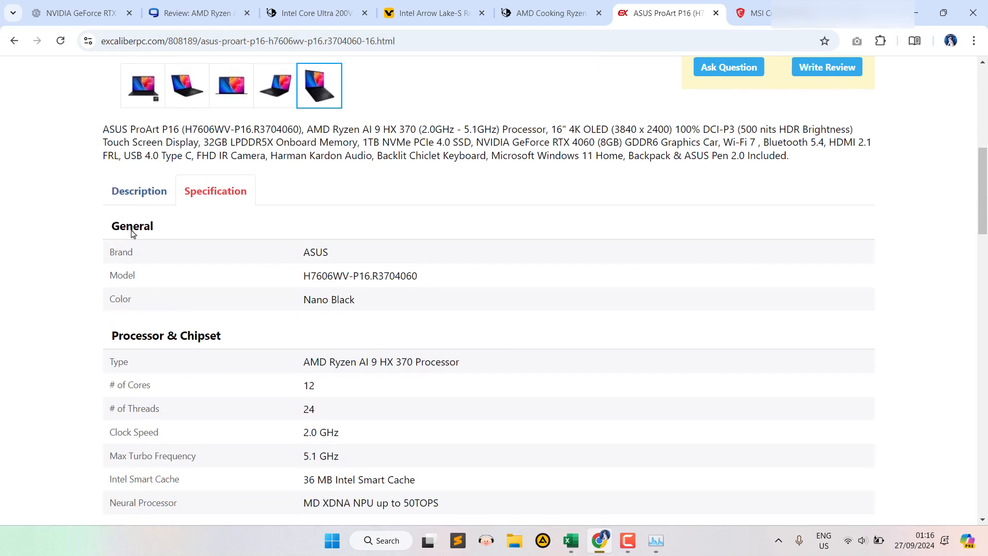
- Return to the laptop's description and copy the web address of the ProArt P16 product page
{"action": "left_click", "coordinate": [130, 193]}
{"action": "left_click", "coordinate": [496, 42]}
{"action": "key", "text": "ctrl+c"}
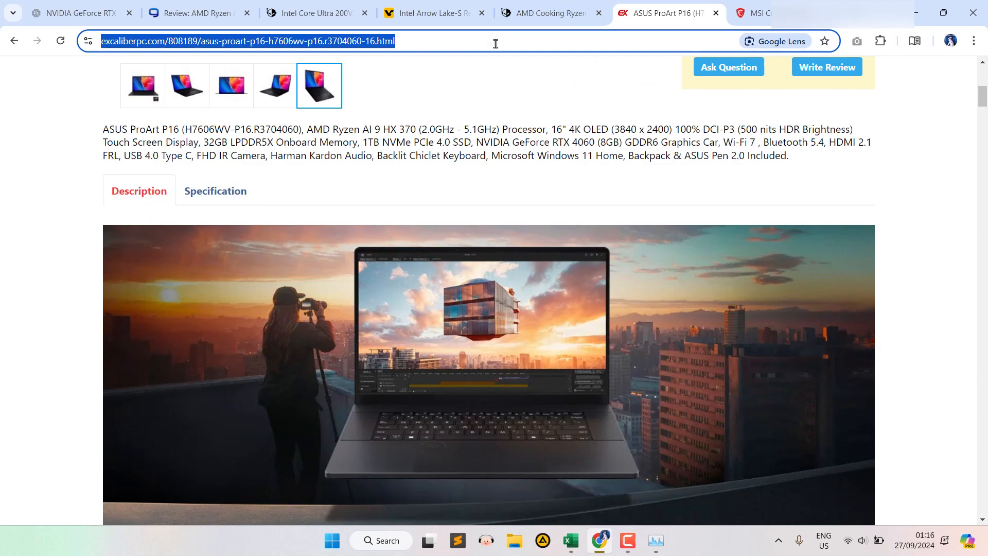
{"action": "left_click", "coordinate": [449, 146]}
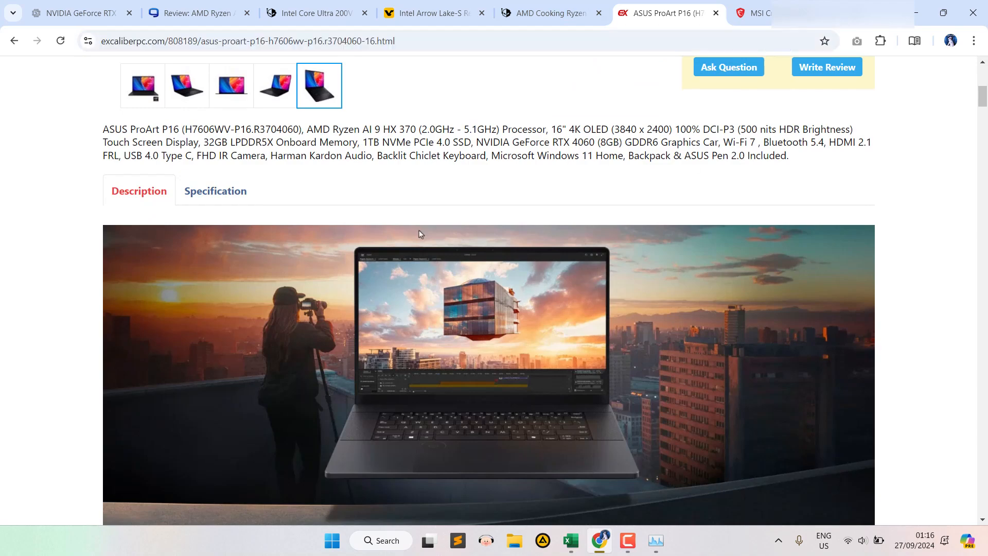
{"action": "scroll", "coordinate": [419, 235], "scroll_direction": "down", "scroll_amount": 1}
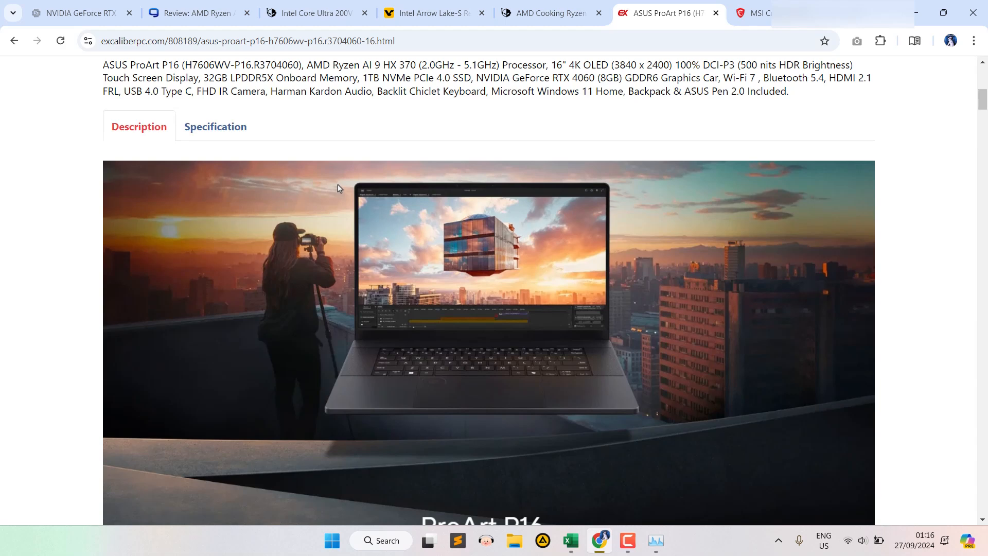
{"action": "left_click", "coordinate": [225, 135]}
{"action": "left_click", "coordinate": [159, 135]}
- Switch to Excel and connect to the copied ProArt P16 page address as a web data source
{"action": "left_click", "coordinate": [570, 540]}
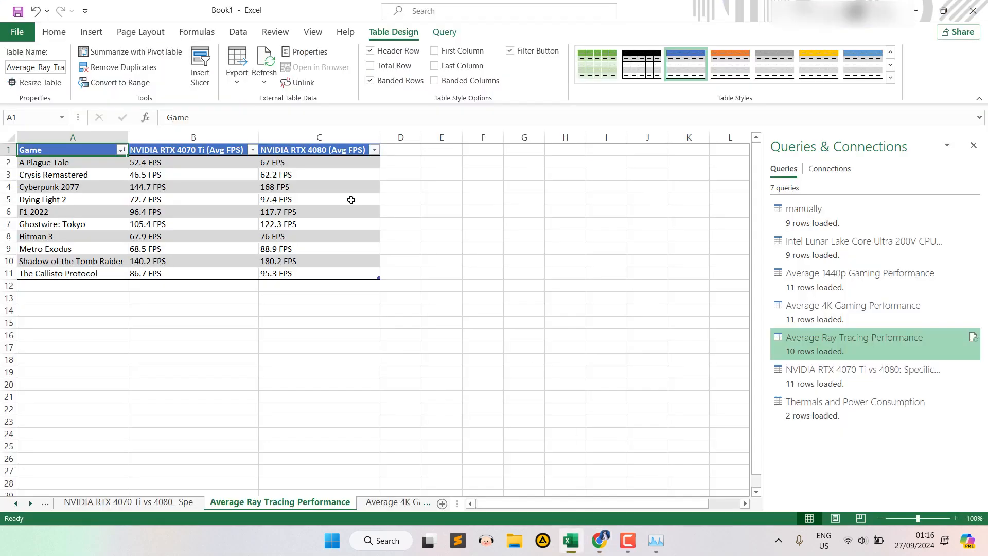
{"action": "left_click", "coordinate": [236, 33]}
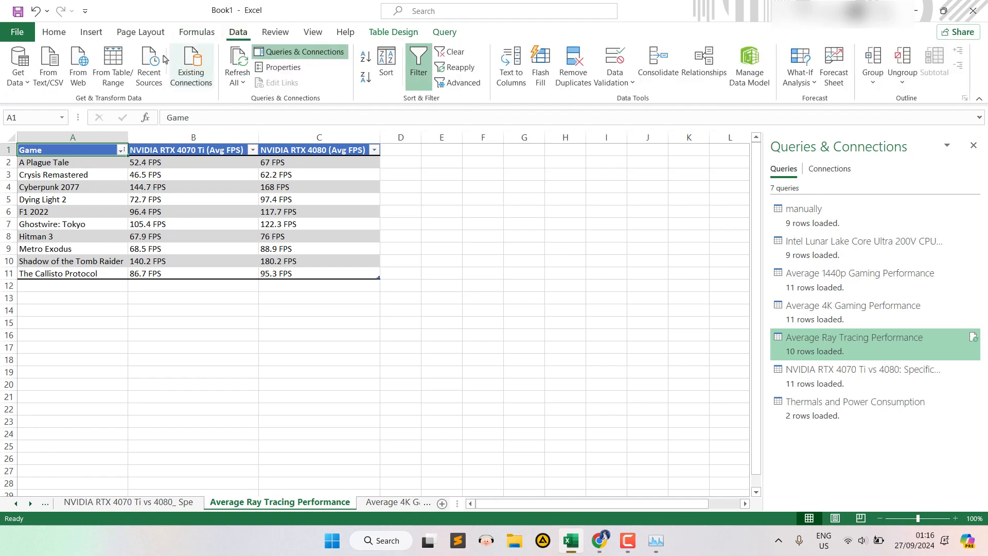
{"action": "left_click", "coordinate": [72, 67]}
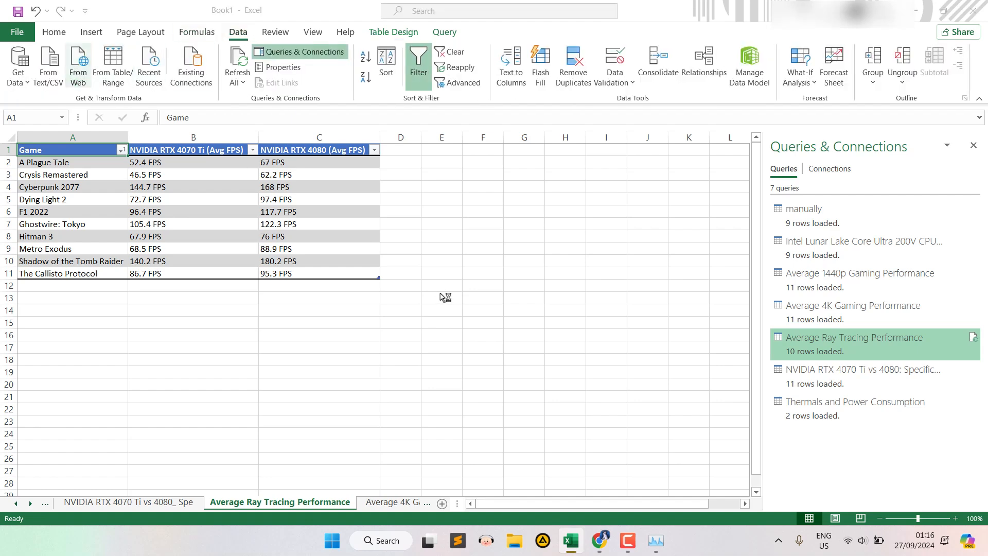
{"action": "key", "text": "ctrl+v"}
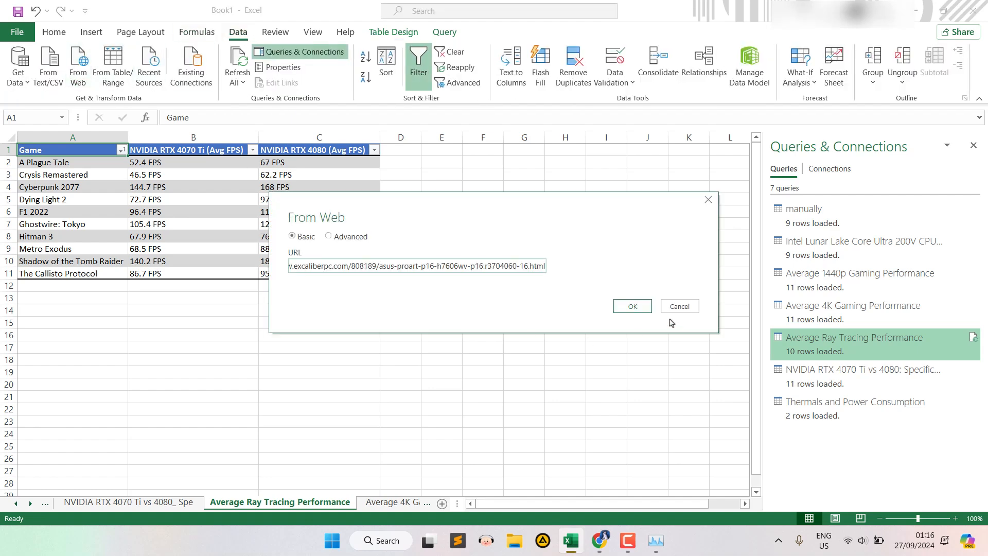
{"action": "left_click", "coordinate": [624, 308]}
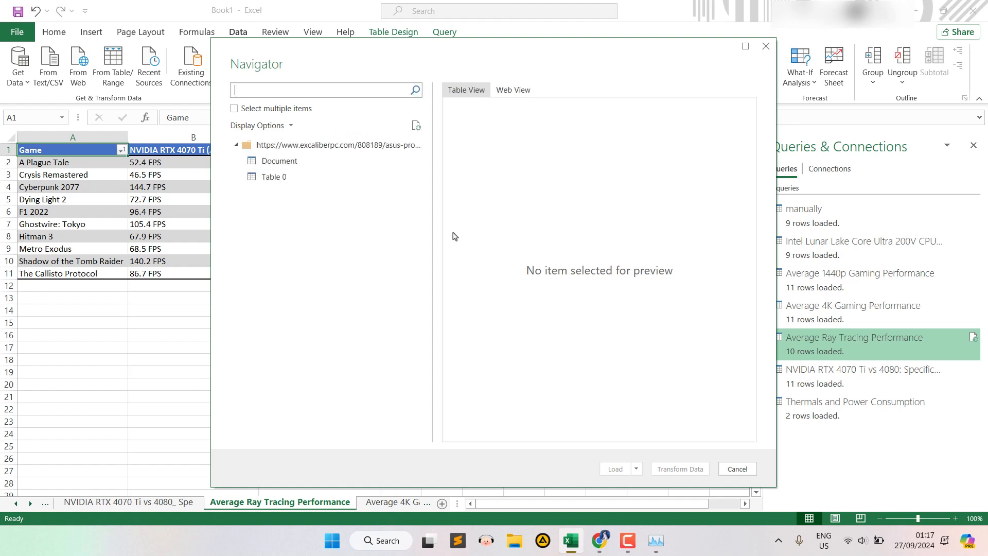
- Preview Document and Table 0 from the product page, and load Table 0 into the workbook
{"action": "left_click", "coordinate": [330, 161]}
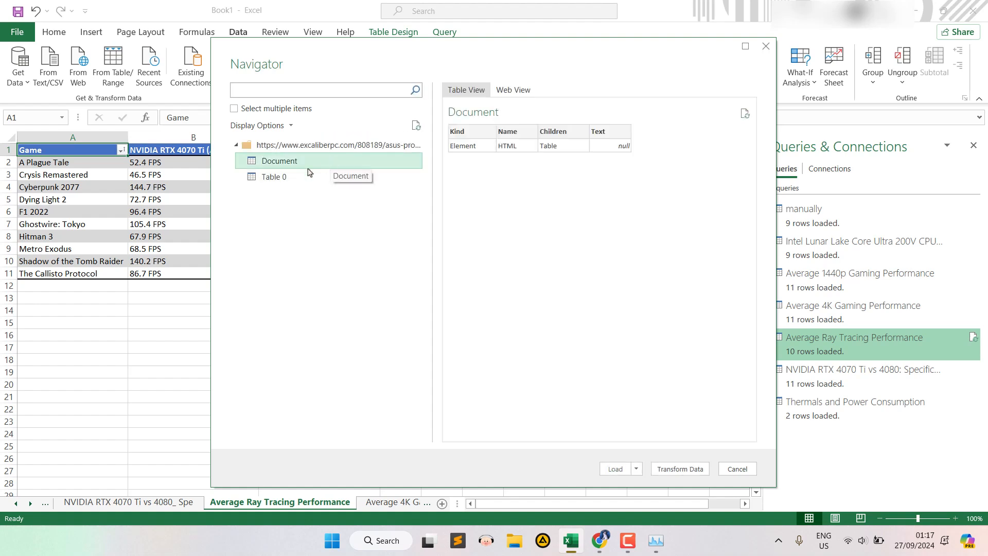
{"action": "left_click", "coordinate": [311, 177]}
{"action": "scroll", "coordinate": [552, 181], "scroll_direction": "down", "scroll_amount": 6}
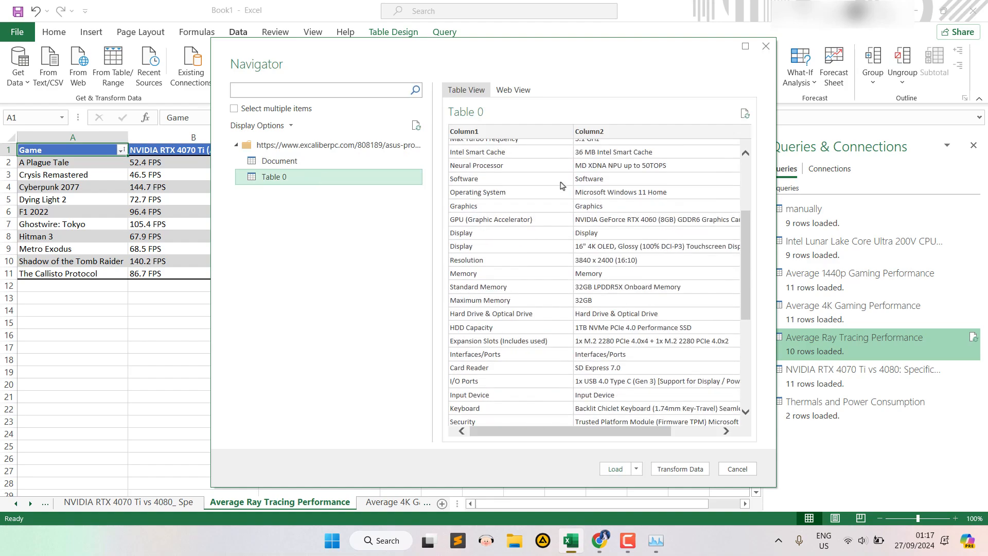
{"action": "scroll", "coordinate": [563, 186], "scroll_direction": "up", "scroll_amount": 5}
{"action": "scroll", "coordinate": [561, 186], "scroll_direction": "up", "scroll_amount": 1}
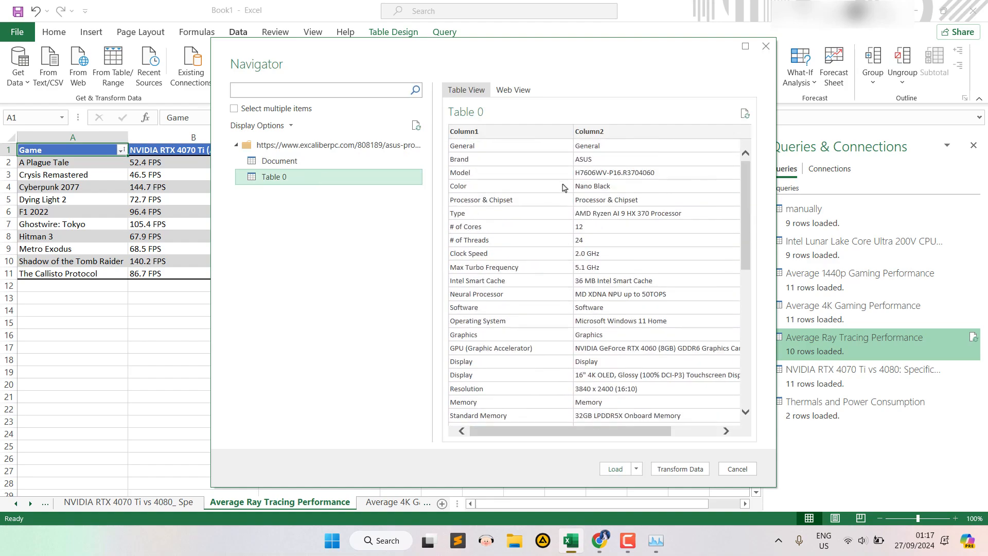
{"action": "left_click", "coordinate": [639, 469]}
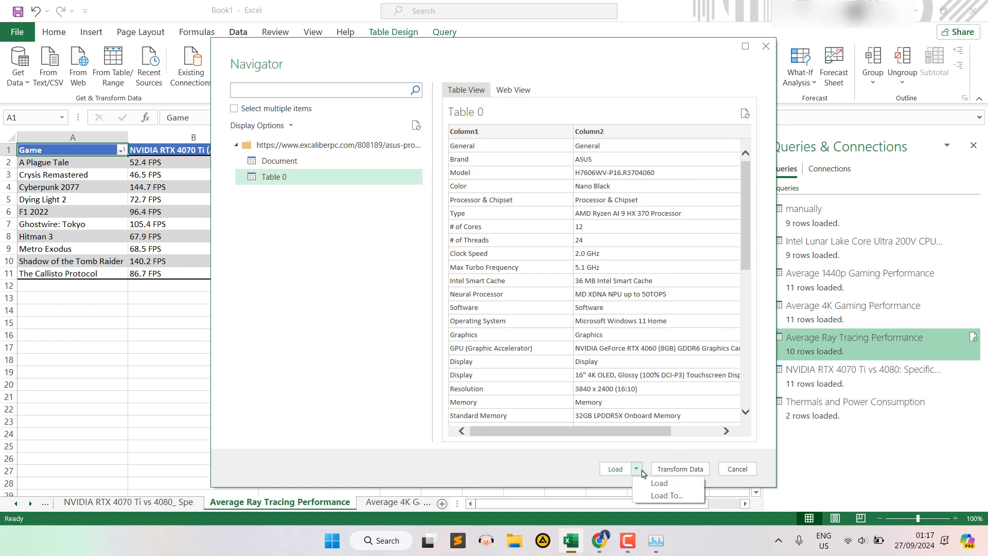
{"action": "left_click", "coordinate": [659, 483]}
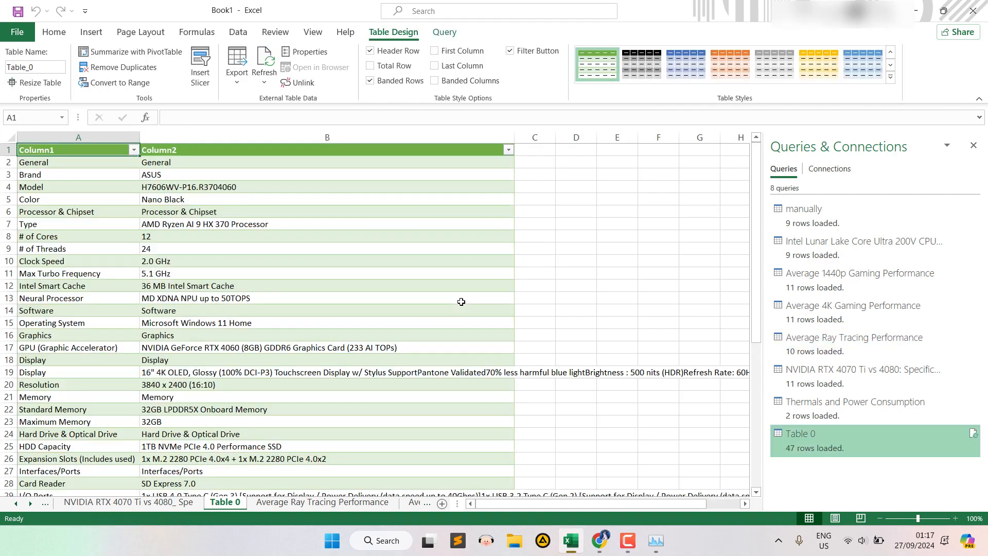
- Look through the loaded Table 0, then switch to Chrome and view the product page's description and specification
{"action": "scroll", "coordinate": [461, 301], "scroll_direction": "down", "scroll_amount": 8}
{"action": "scroll", "coordinate": [415, 288], "scroll_direction": "up", "scroll_amount": 4}
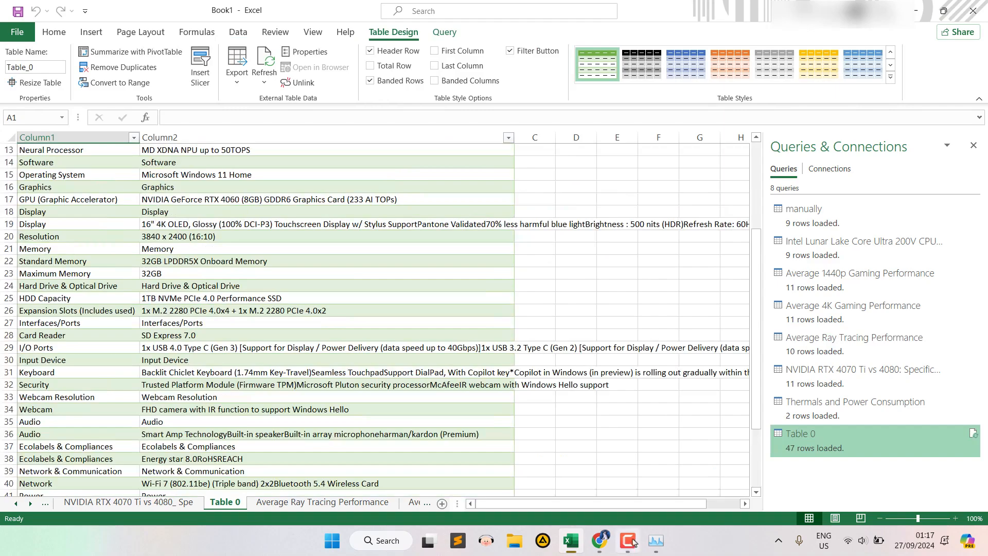
{"action": "left_click", "coordinate": [599, 540]}
{"action": "scroll", "coordinate": [539, 159], "scroll_direction": "up", "scroll_amount": 10}
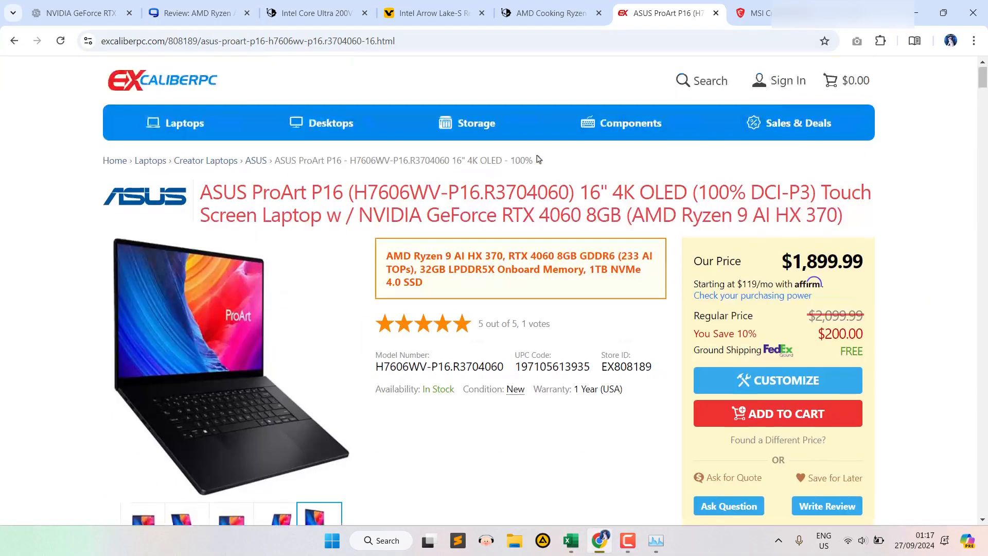
{"action": "scroll", "coordinate": [539, 159], "scroll_direction": "down", "scroll_amount": 6}
{"action": "scroll", "coordinate": [538, 160], "scroll_direction": "up", "scroll_amount": 3}
{"action": "scroll", "coordinate": [284, 324], "scroll_direction": "down", "scroll_amount": 3}
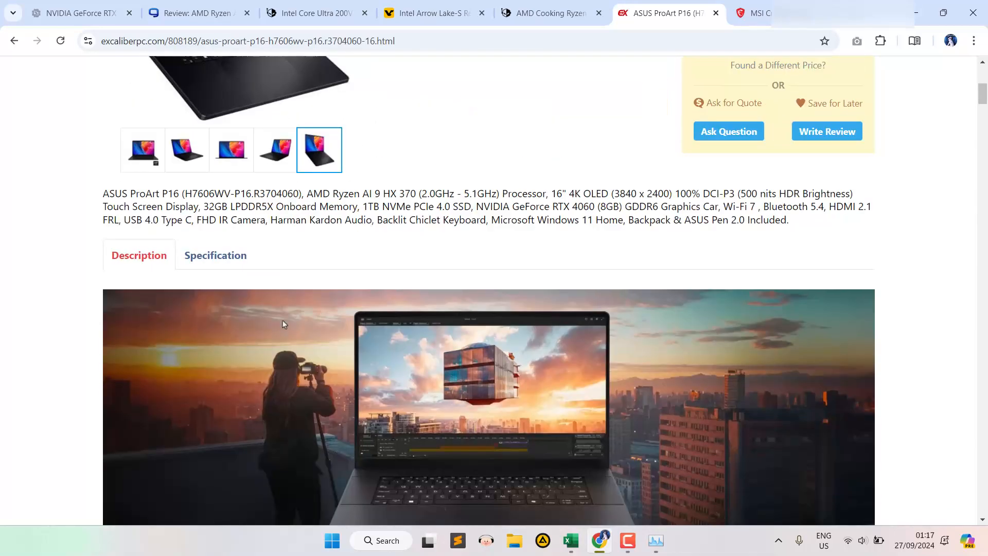
{"action": "left_click", "coordinate": [243, 260]}
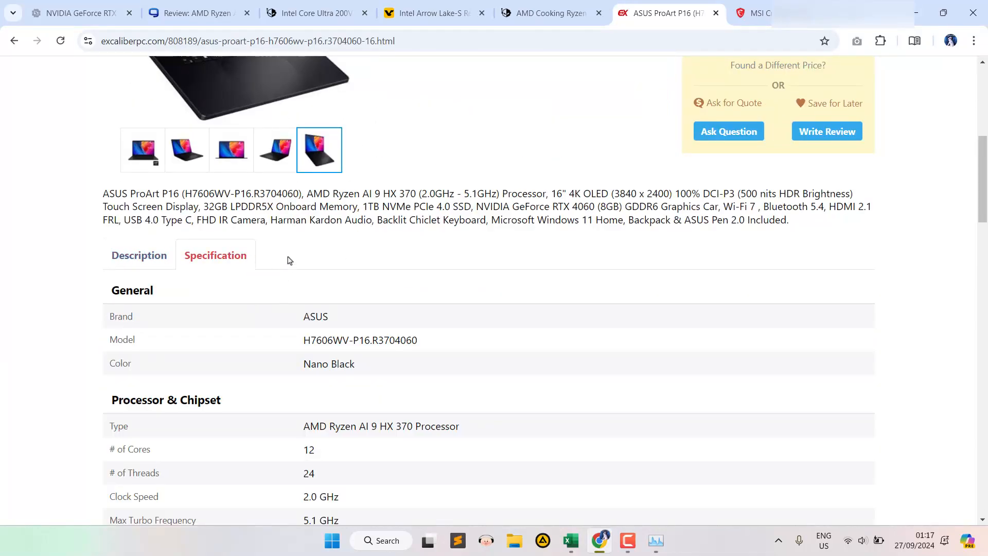
{"action": "left_click", "coordinate": [166, 261]}
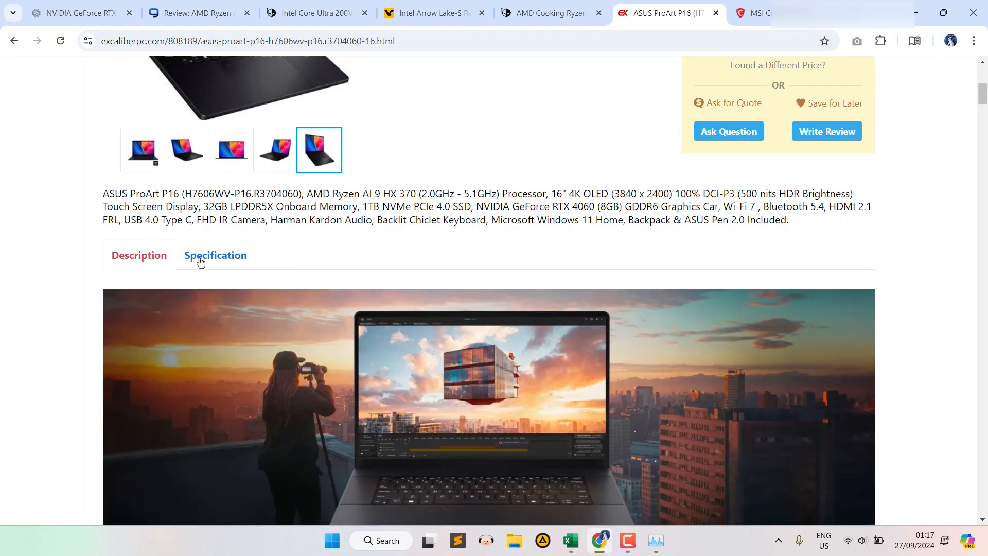
{"action": "scroll", "coordinate": [239, 286], "scroll_direction": "down", "scroll_amount": 5}
{"action": "scroll", "coordinate": [240, 287], "scroll_direction": "up", "scroll_amount": 5}
- Examine the laptop's complete specification list down to the Warranty section
{"action": "left_click", "coordinate": [232, 263]}
{"action": "scroll", "coordinate": [388, 267], "scroll_direction": "down", "scroll_amount": 12}
{"action": "scroll", "coordinate": [388, 272], "scroll_direction": "down", "scroll_amount": 10}
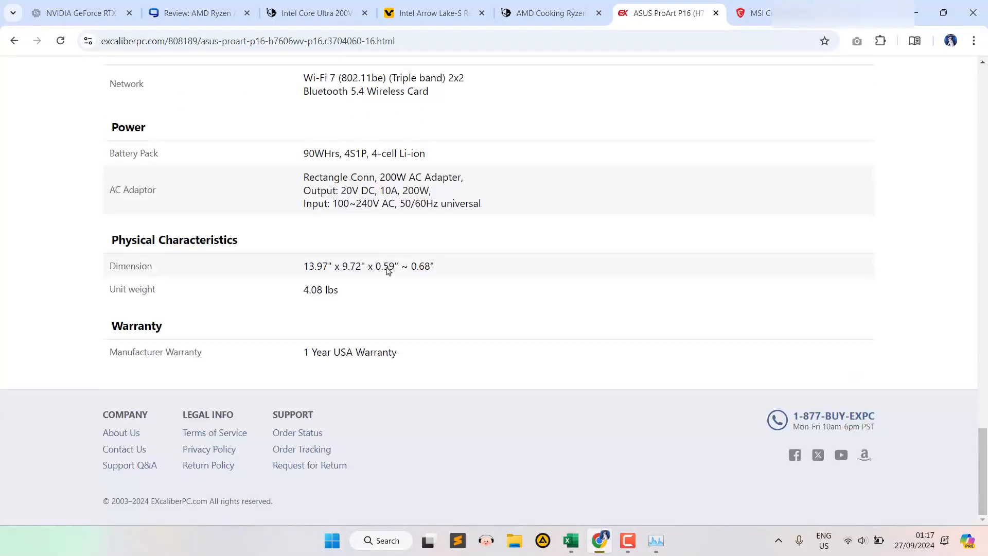
{"action": "scroll", "coordinate": [388, 271], "scroll_direction": "up", "scroll_amount": 14}
{"action": "scroll", "coordinate": [388, 272], "scroll_direction": "up", "scroll_amount": 6}
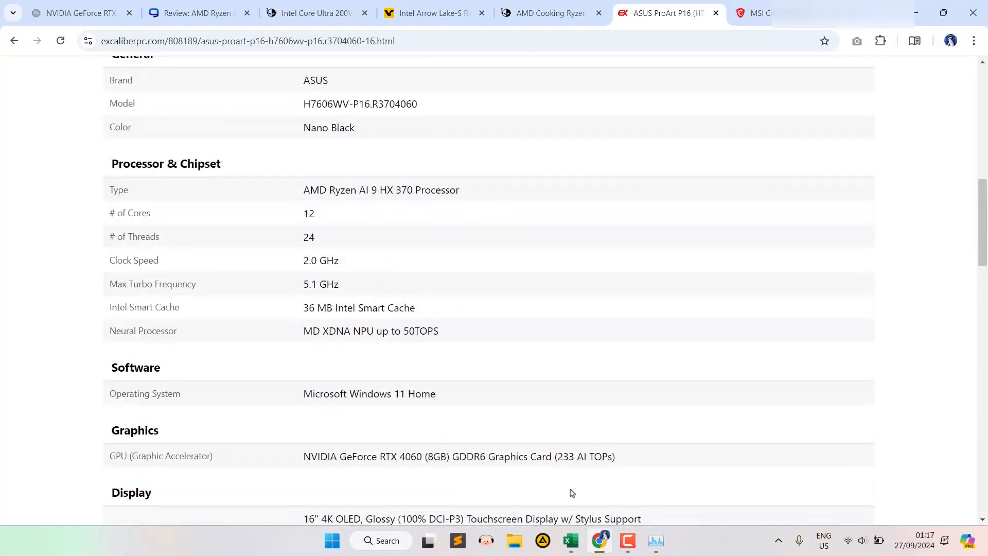
- Compare Table 0 in Excel with the General and Processor & Chipset section headings on the product page in Chrome
{"action": "left_click", "coordinate": [571, 541]}
{"action": "left_click", "coordinate": [247, 333]}
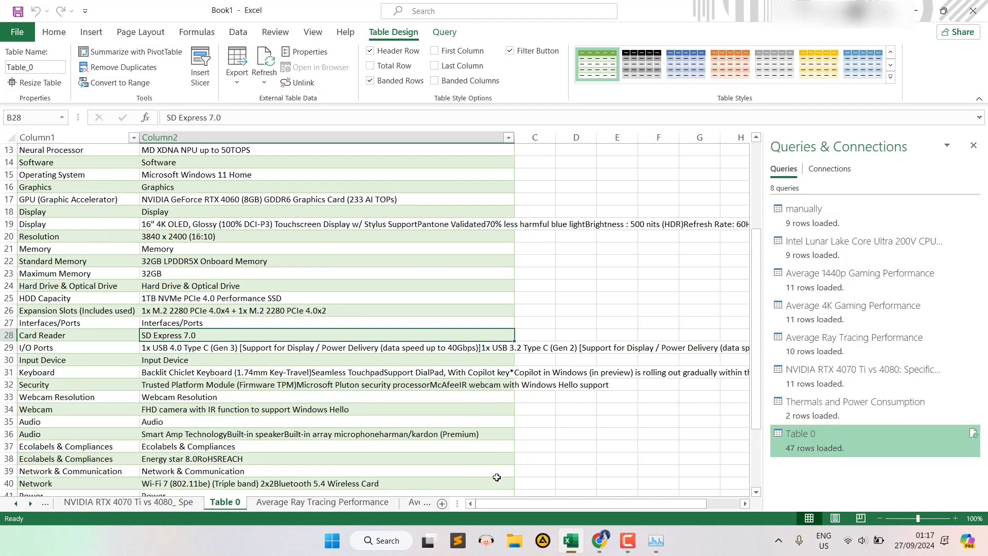
{"action": "left_click", "coordinate": [599, 539]}
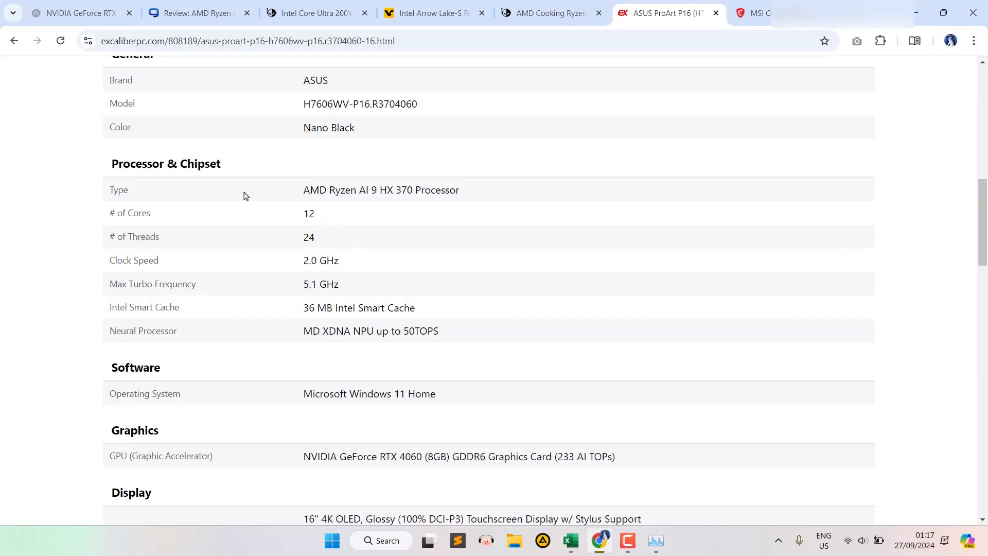
{"action": "scroll", "coordinate": [245, 196], "scroll_direction": "up", "scroll_amount": 3}
{"action": "scroll", "coordinate": [204, 175], "scroll_direction": "down", "scroll_amount": 2}
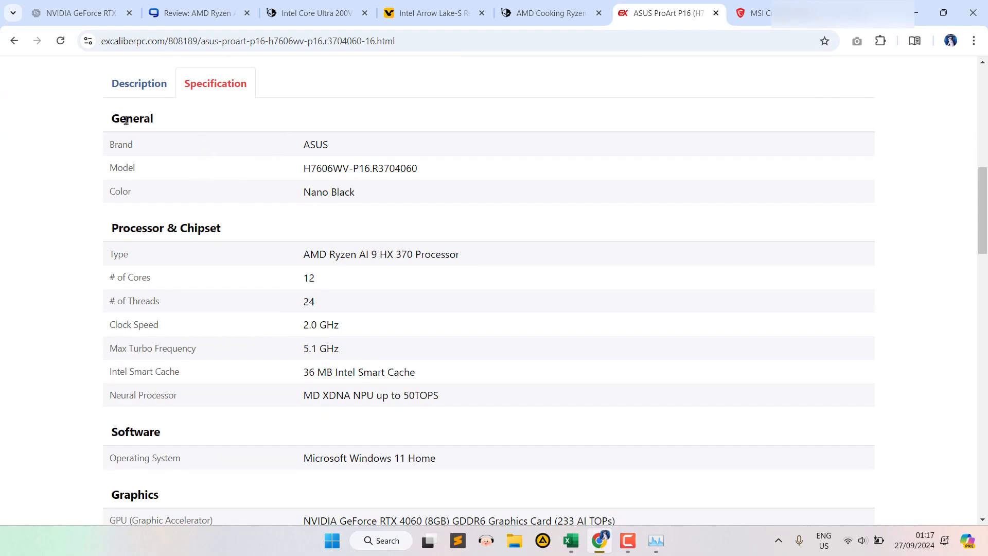
{"action": "left_click_drag", "start_coordinate": [101, 118], "coordinate": [139, 129]}
{"action": "left_click", "coordinate": [140, 132]}
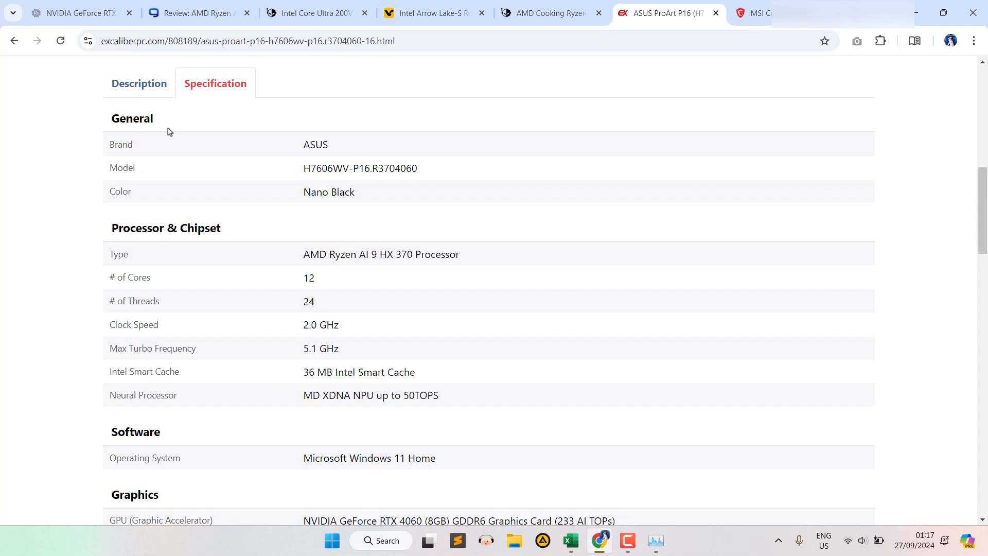
{"action": "double_click", "coordinate": [136, 117]}
{"action": "left_click", "coordinate": [181, 272]}
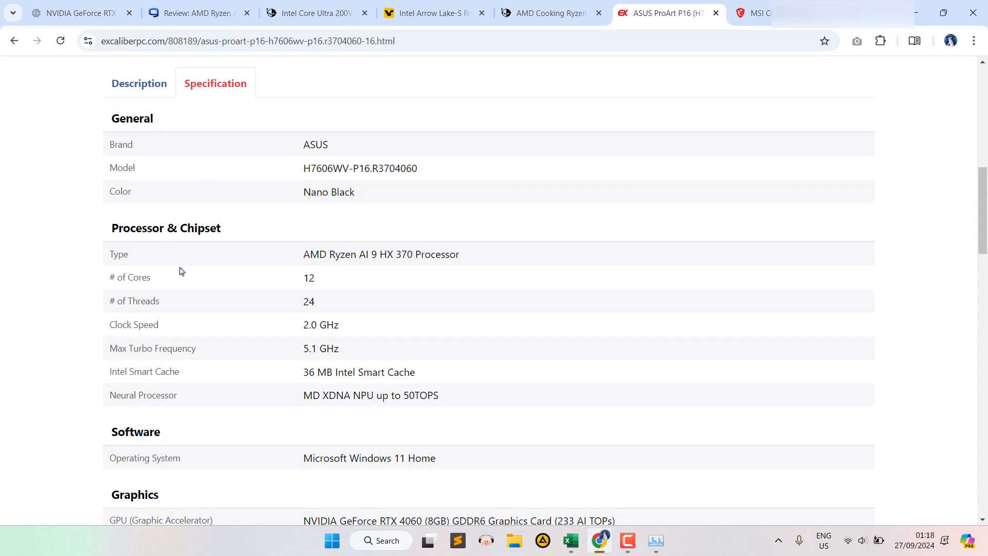
{"action": "triple_click", "coordinate": [170, 232]}
{"action": "scroll", "coordinate": [194, 379], "scroll_direction": "down", "scroll_amount": 3}
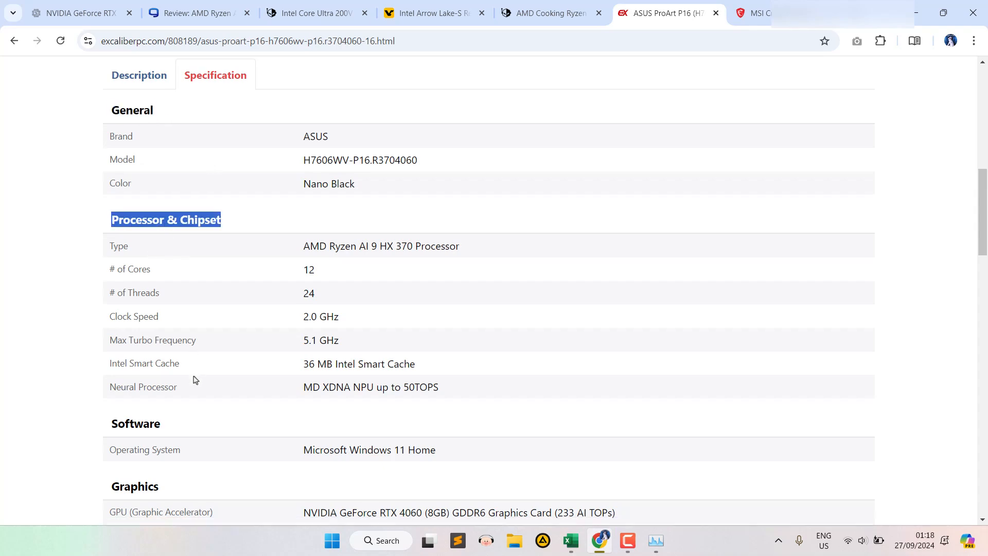
- Switch to Excel and review Table 0, checking the General heading in row 2 and the specification rows below it
{"action": "left_click", "coordinate": [572, 540]}
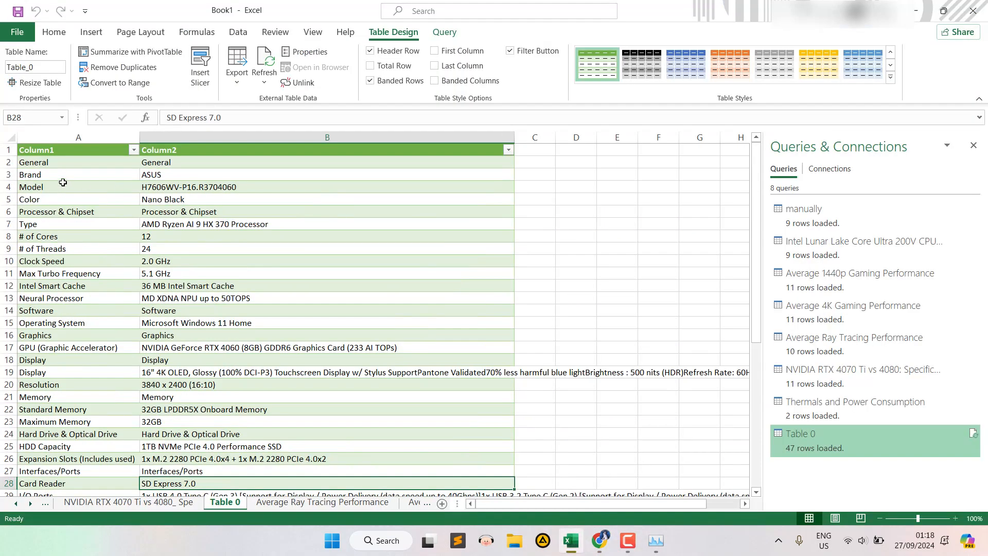
{"action": "left_click_drag", "start_coordinate": [49, 165], "coordinate": [189, 164]}
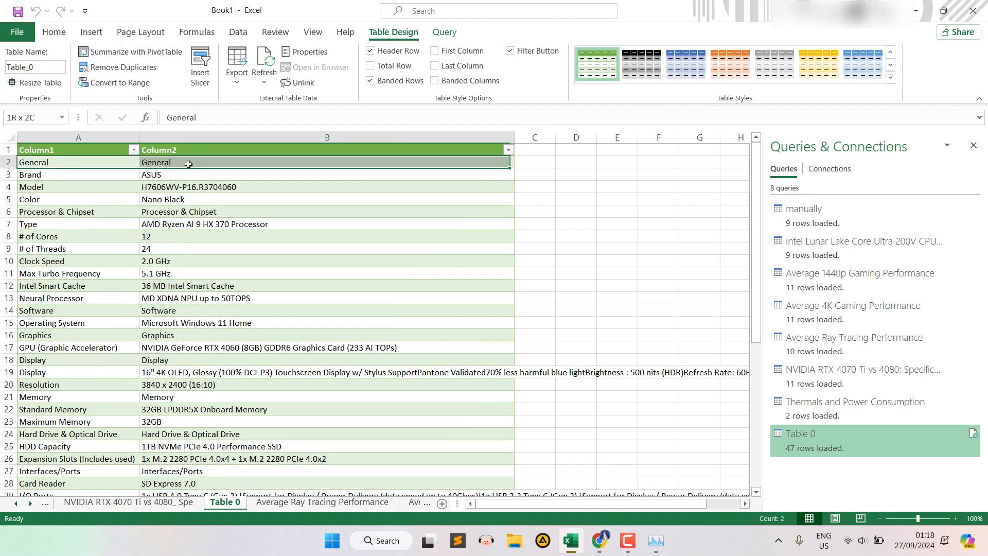
{"action": "left_click", "coordinate": [444, 212]}
{"action": "left_click_drag", "start_coordinate": [108, 165], "coordinate": [190, 166]}
{"action": "scroll", "coordinate": [207, 192], "scroll_direction": "down", "scroll_amount": 8}
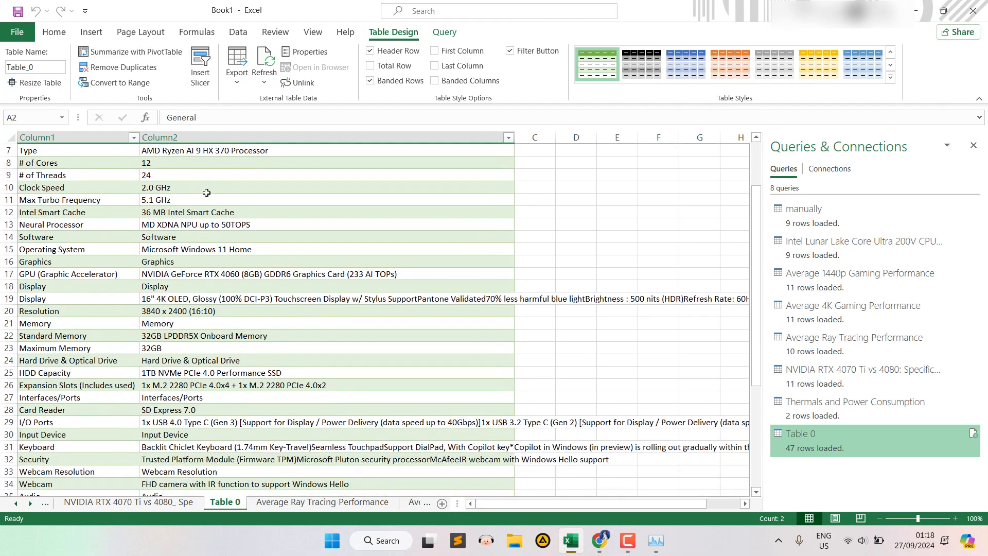
{"action": "scroll", "coordinate": [210, 204], "scroll_direction": "up", "scroll_amount": 6}
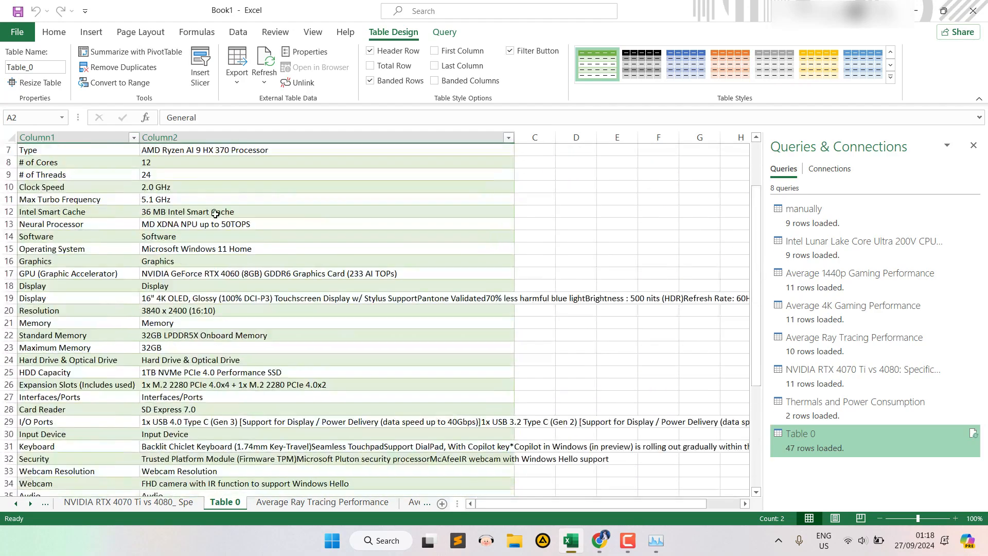
{"action": "scroll", "coordinate": [211, 206], "scroll_direction": "up", "scroll_amount": 2}
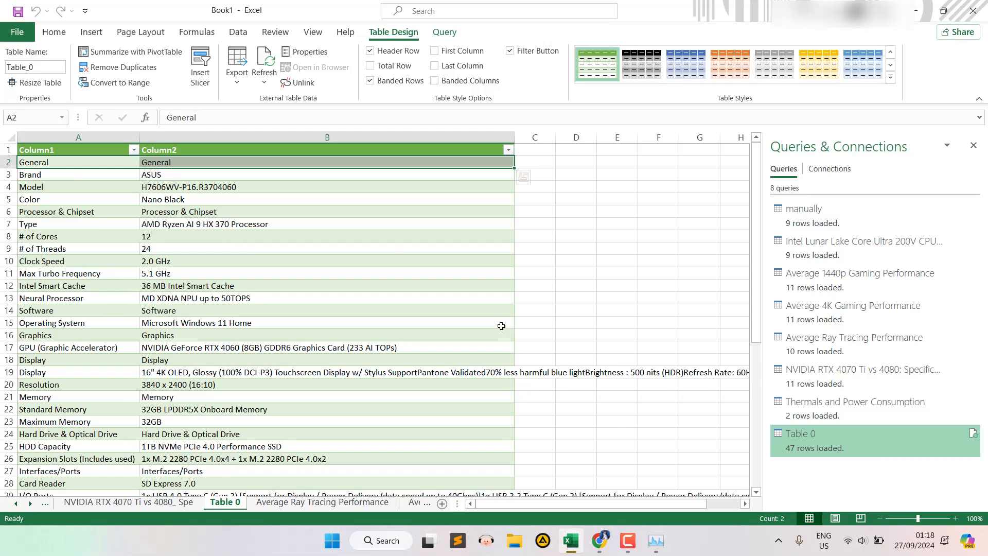
- Switch to Chrome and look through the ASUS specification, the AMD Ryzen article and the Intel Mainstream Desktop CPU Roadmap table
{"action": "left_click", "coordinate": [600, 541]}
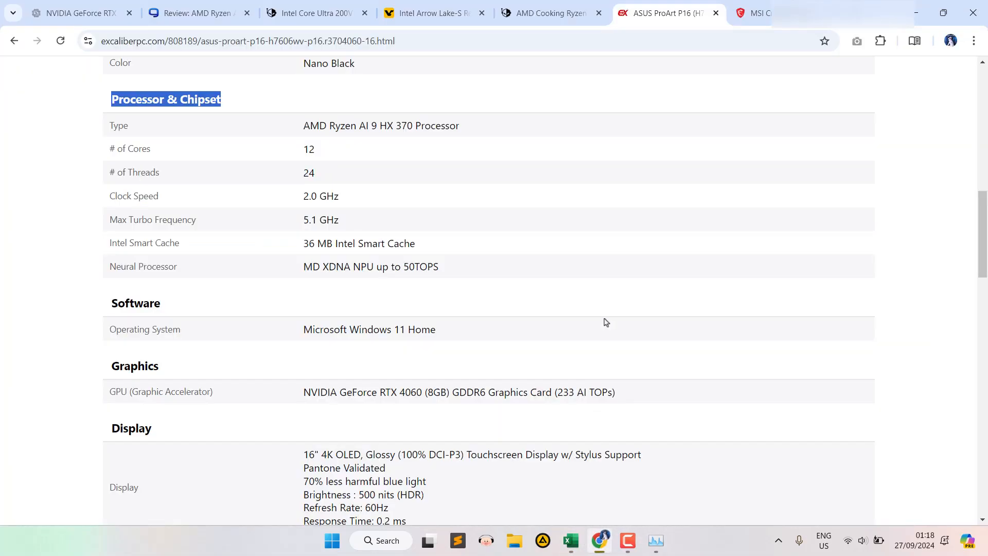
{"action": "scroll", "coordinate": [559, 298], "scroll_direction": "down", "scroll_amount": 1}
{"action": "scroll", "coordinate": [559, 298], "scroll_direction": "up", "scroll_amount": 4}
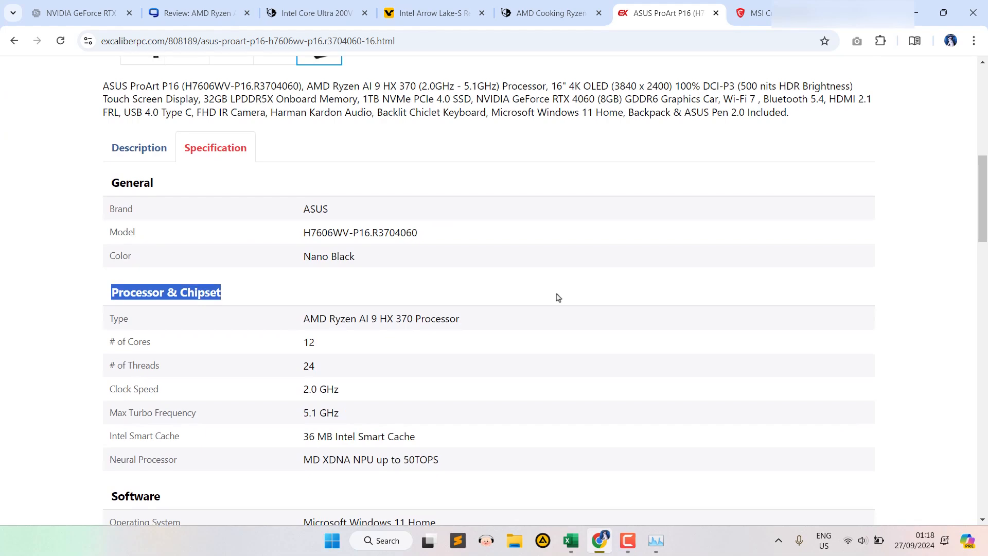
{"action": "left_click", "coordinate": [551, 13]}
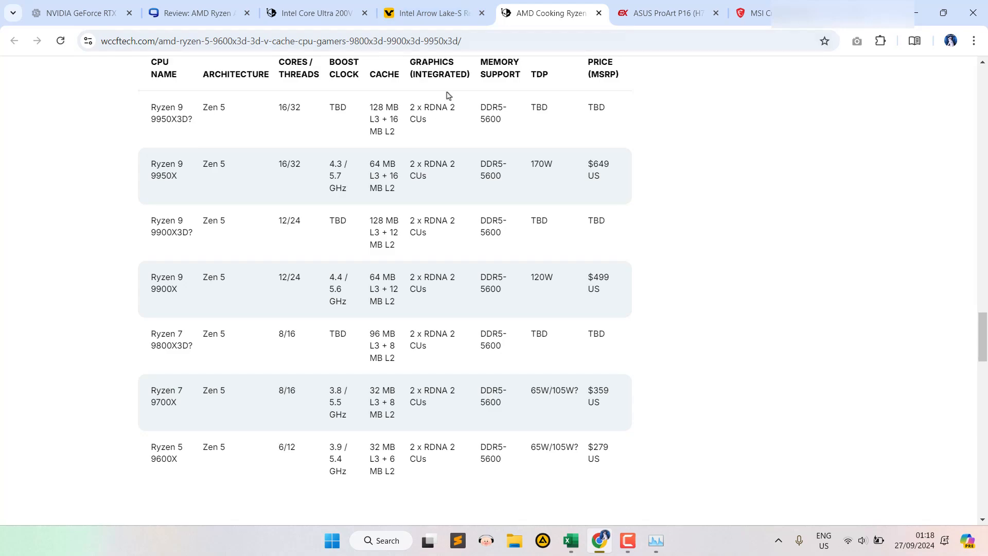
{"action": "left_click", "coordinate": [442, 6]}
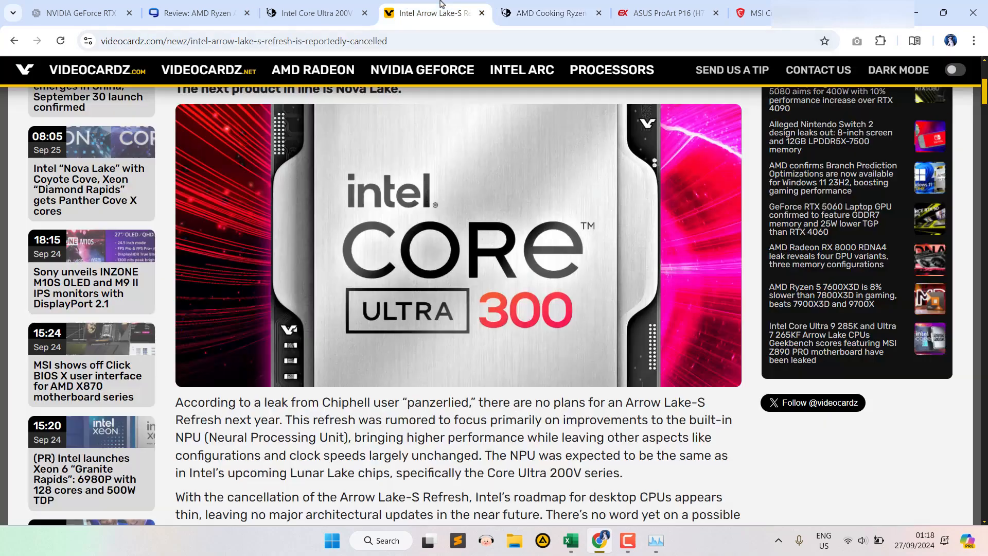
{"action": "scroll", "coordinate": [442, 190], "scroll_direction": "down", "scroll_amount": 20}
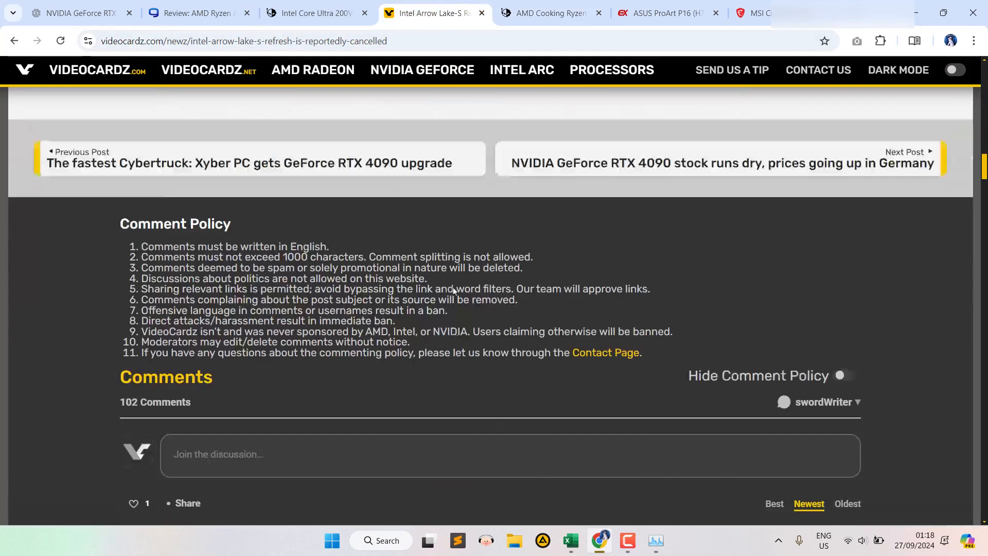
{"action": "scroll", "coordinate": [454, 291], "scroll_direction": "up", "scroll_amount": 6}
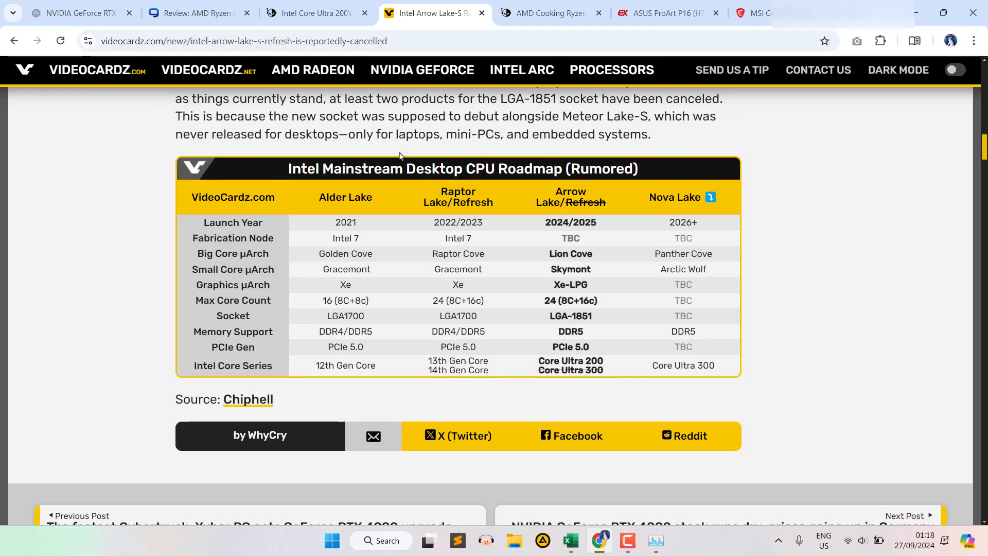
{"action": "scroll", "coordinate": [355, 177], "scroll_direction": "up", "scroll_amount": 7}
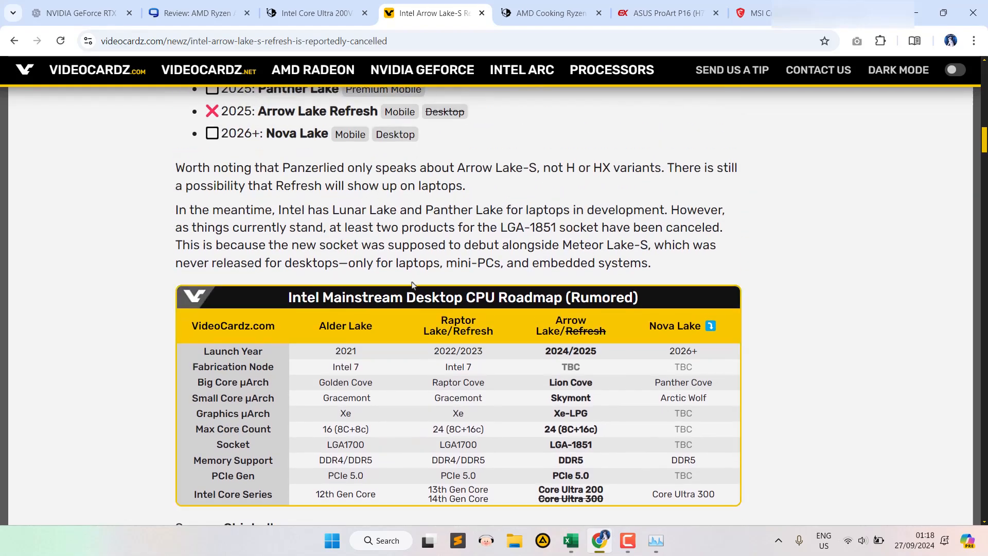
{"action": "scroll", "coordinate": [412, 243], "scroll_direction": "up", "scroll_amount": 1}
- Compare the Core Ultra 200V article's bullet list and lineup table with the text and roadmap table in the Arrow Lake-S article
{"action": "left_click", "coordinate": [355, 4]}
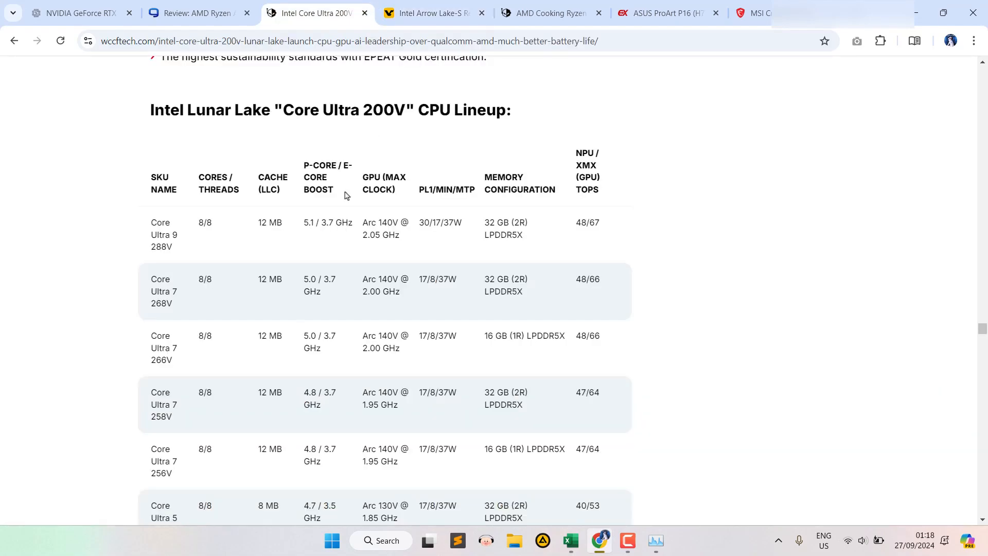
{"action": "scroll", "coordinate": [344, 192], "scroll_direction": "up", "scroll_amount": 5}
{"action": "left_click_drag", "start_coordinate": [248, 161], "coordinate": [296, 286]}
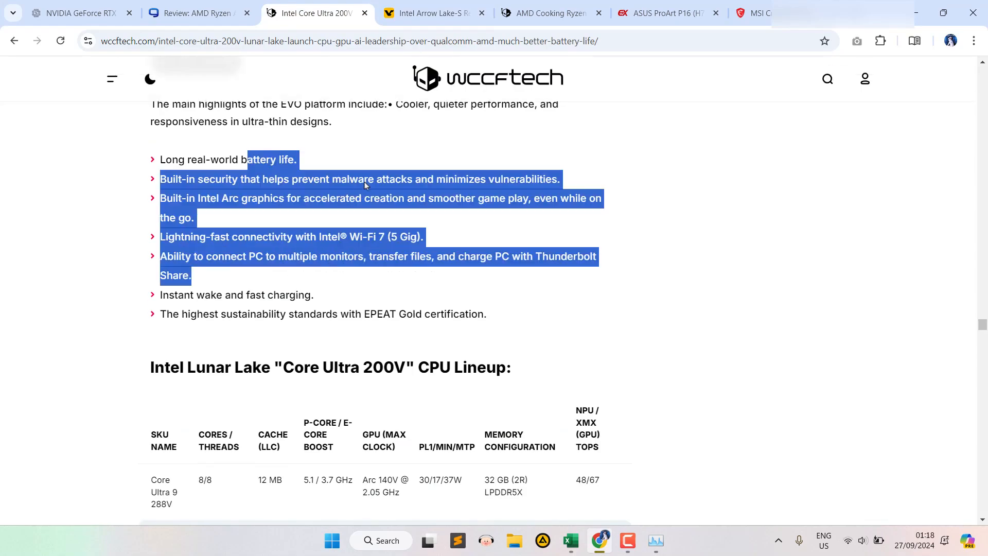
{"action": "left_click", "coordinate": [435, 13]}
{"action": "scroll", "coordinate": [288, 203], "scroll_direction": "down", "scroll_amount": 5}
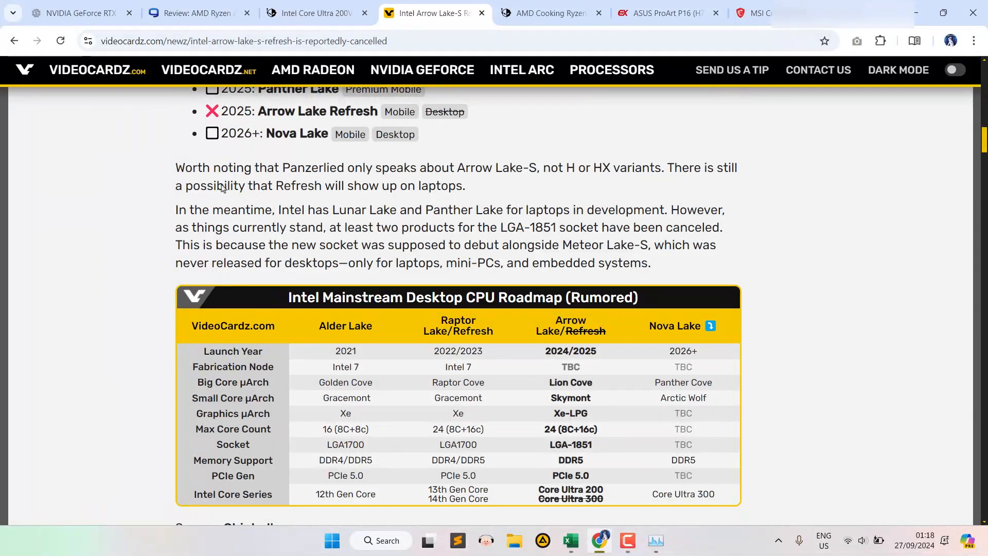
{"action": "scroll", "coordinate": [537, 236], "scroll_direction": "down", "scroll_amount": 3}
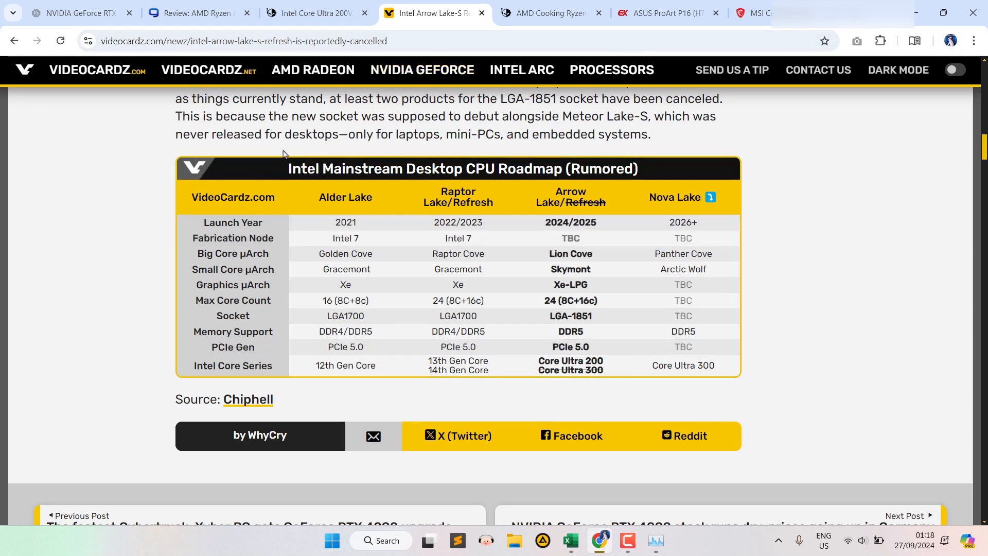
{"action": "left_click", "coordinate": [309, 13]}
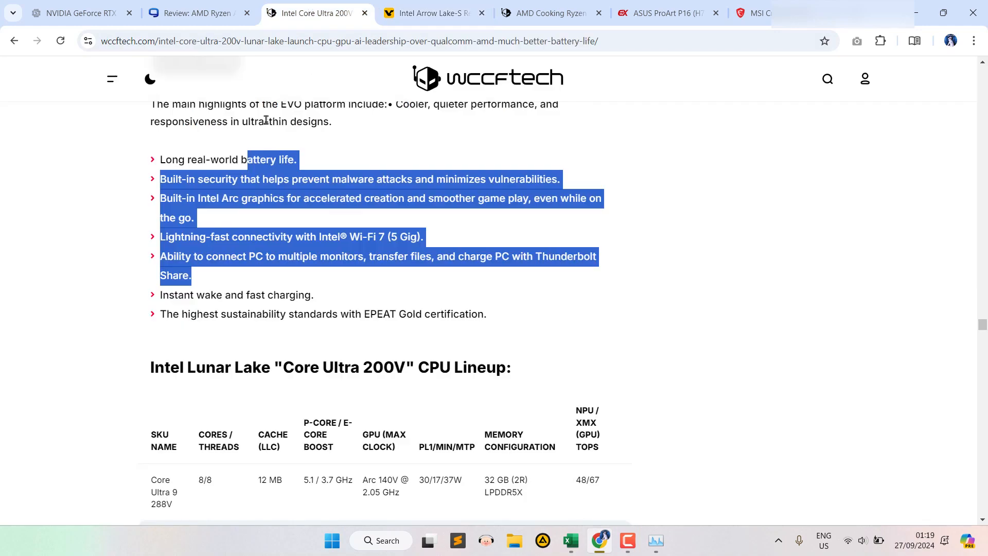
{"action": "left_click_drag", "start_coordinate": [194, 159], "coordinate": [192, 276]}
- Copy the VideoCardz Arrow Lake-S Refresh article's URL and connect to it from Excel as a web data source
{"action": "left_click", "coordinate": [429, 13]}
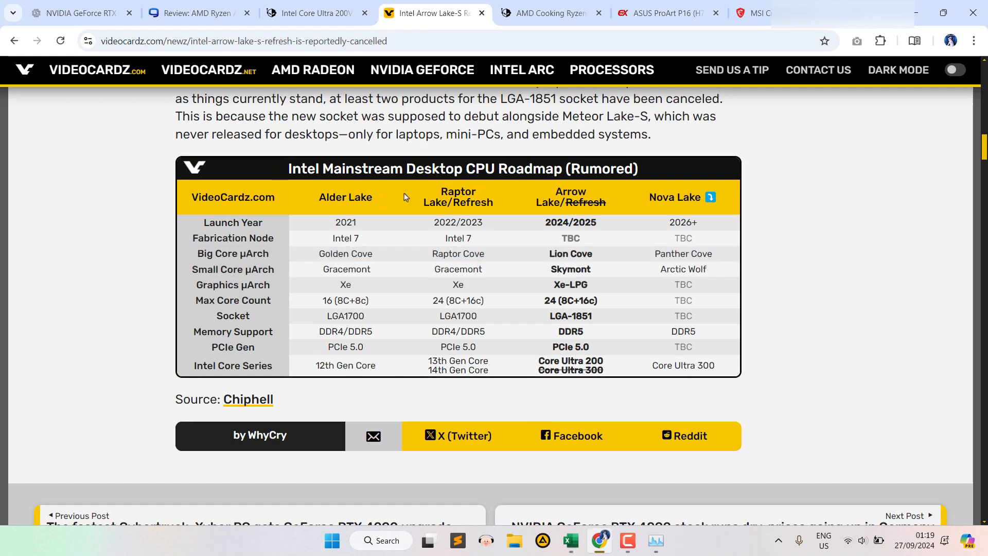
{"action": "left_click", "coordinate": [409, 42]}
{"action": "key", "text": "ctrl+c"}
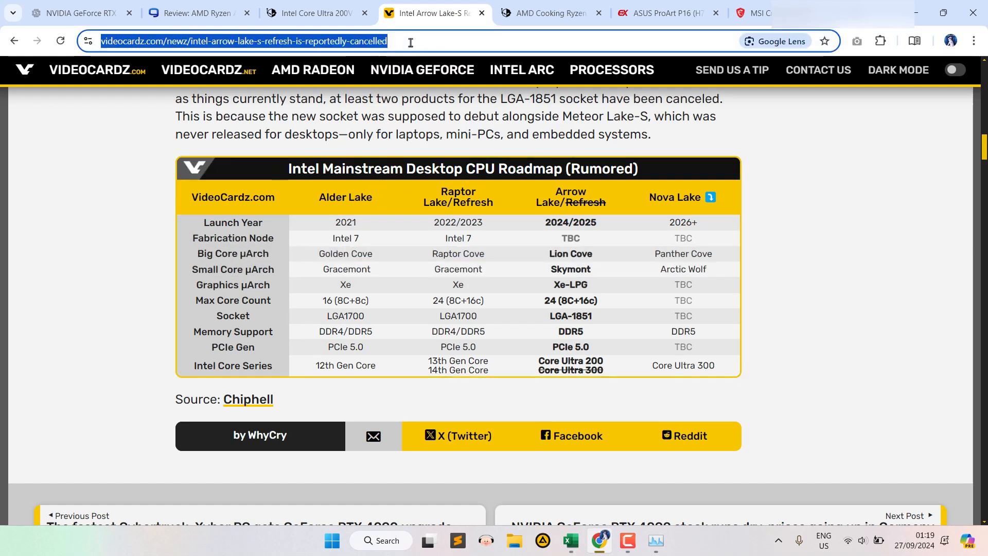
{"action": "left_click", "coordinate": [571, 540]}
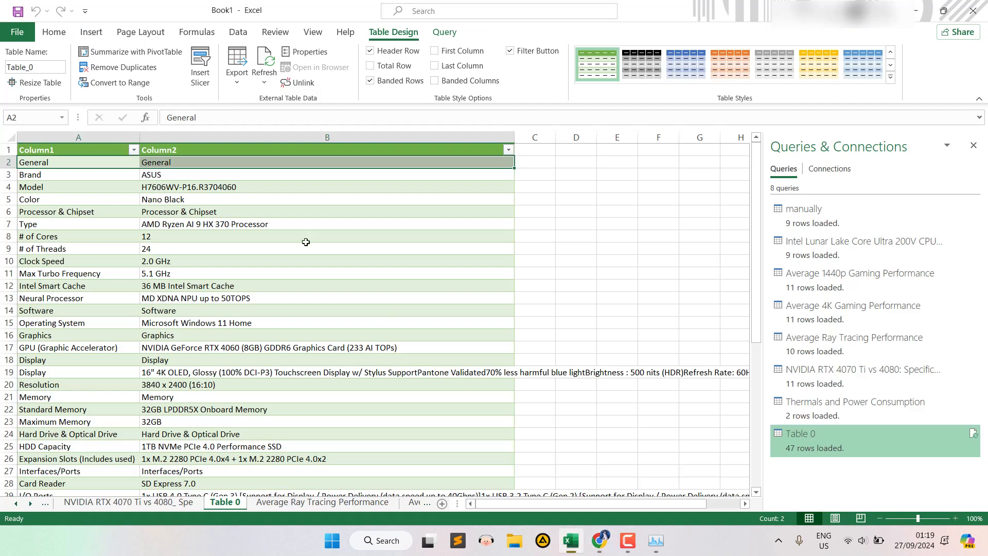
{"action": "left_click", "coordinate": [241, 32]}
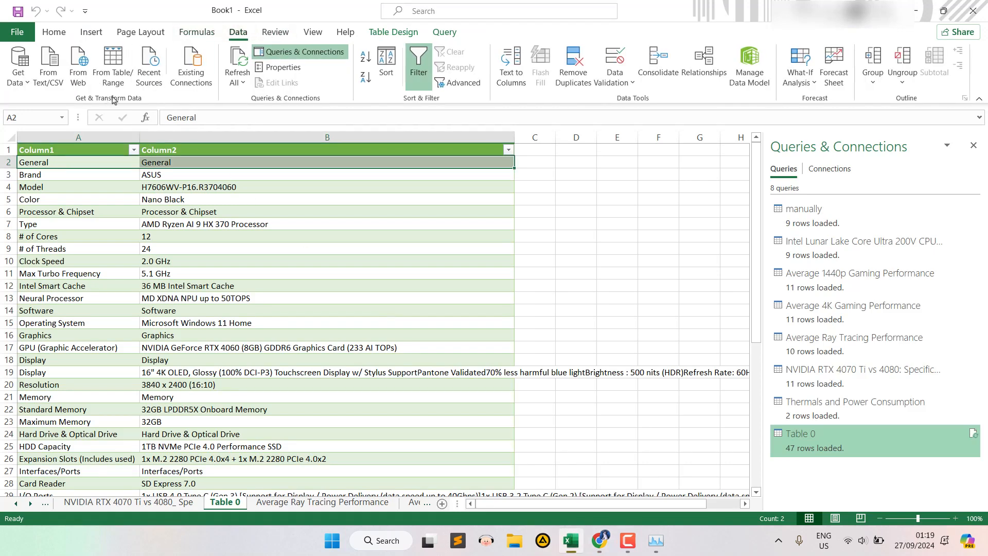
{"action": "left_click", "coordinate": [78, 67]}
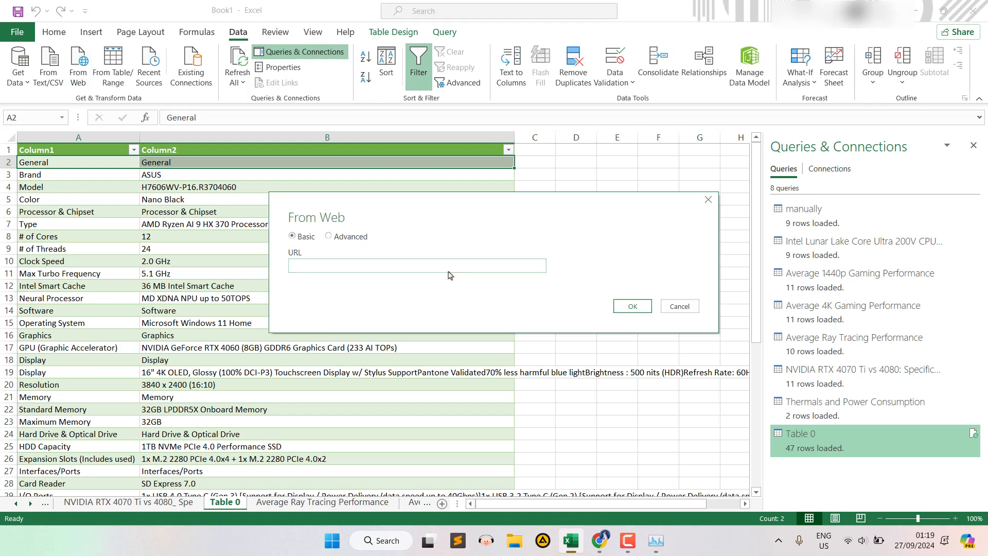
{"action": "key", "text": "ctrl+v"}
{"action": "key", "text": "Return"}
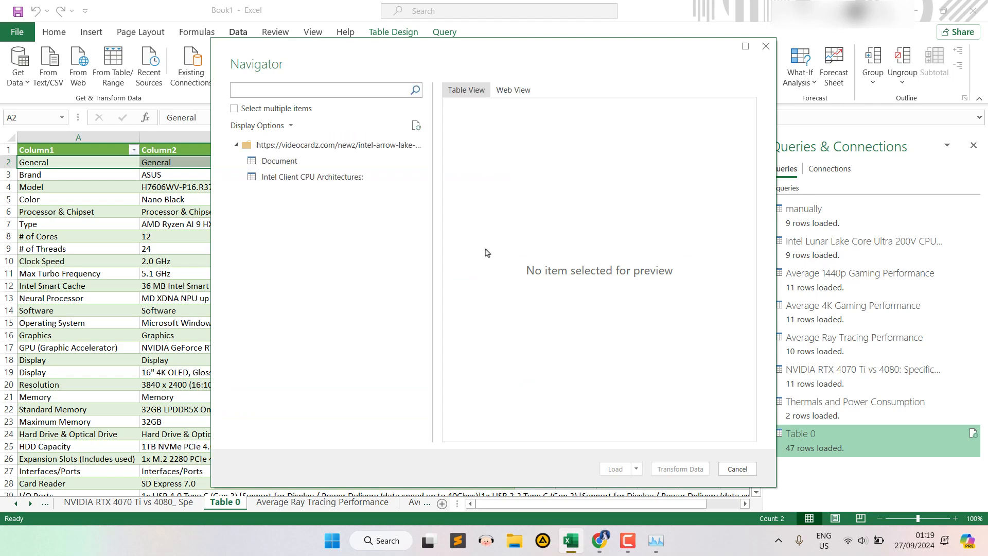
- Open the Intel Client CPU Architectures table in Power Query, remove its Header column and load it into the workbook
{"action": "left_click", "coordinate": [346, 181]}
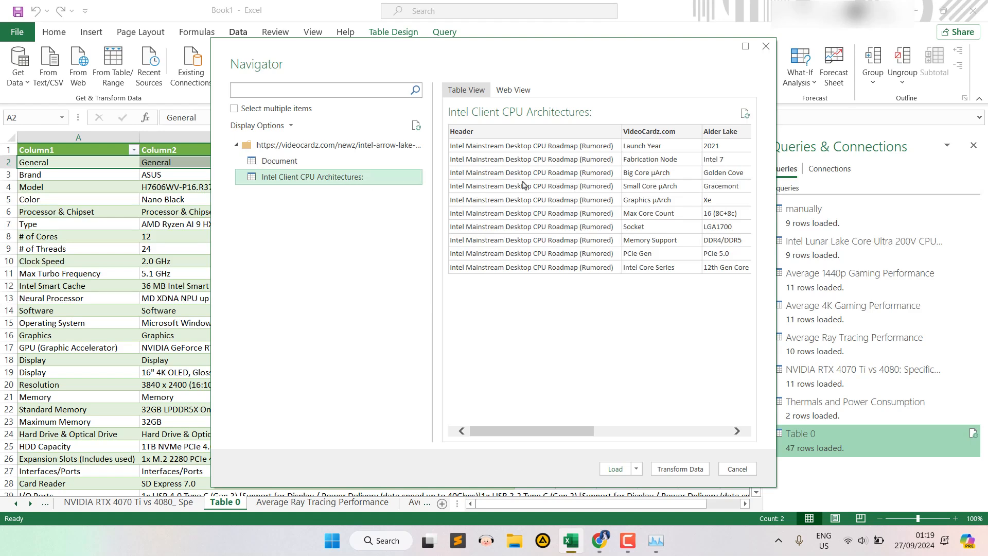
{"action": "left_click", "coordinate": [655, 472]}
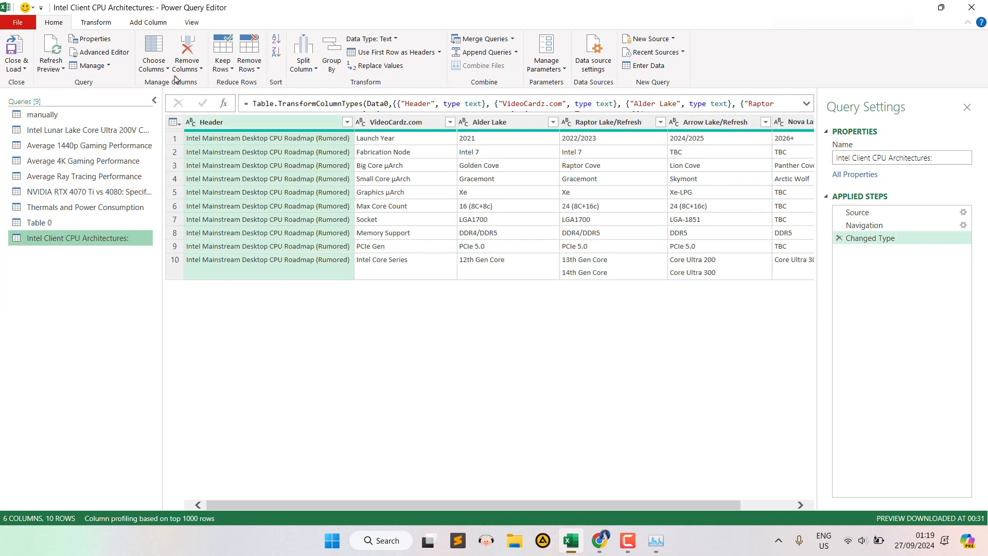
{"action": "left_click", "coordinate": [184, 57]}
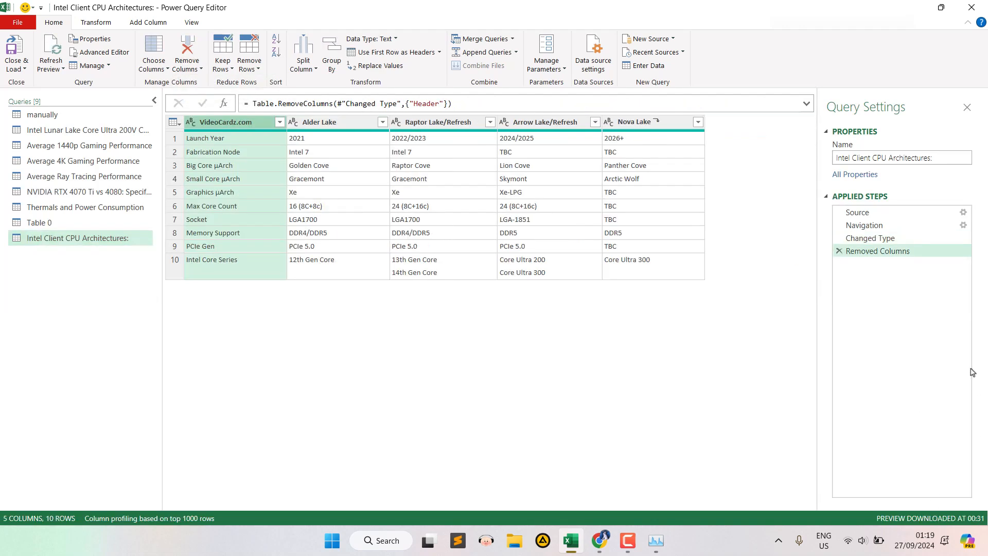
{"action": "left_click", "coordinate": [14, 49]}
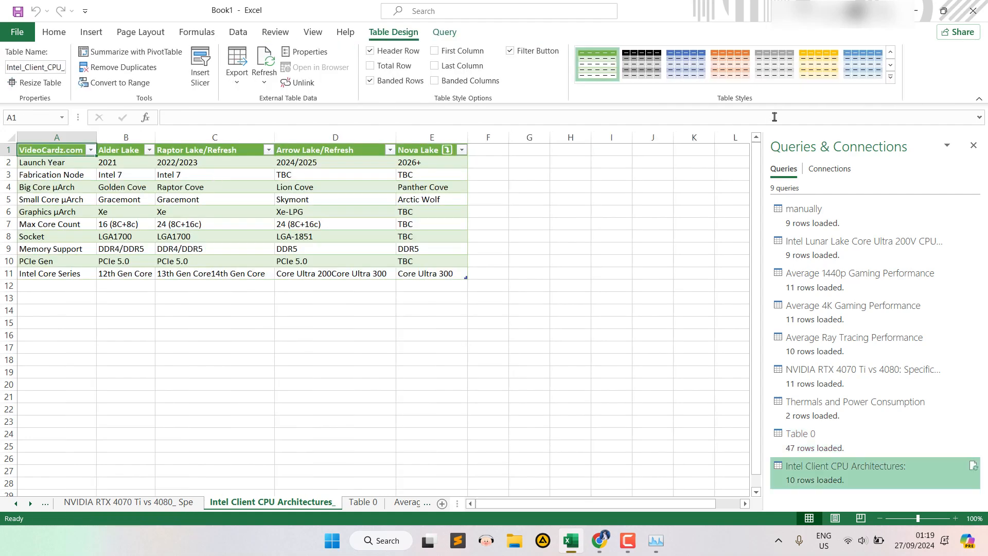
- Apply the dark table style with a gold header and grey bands, and autofit the VideoCardz.com and Nova Lake columns
{"action": "left_click", "coordinate": [890, 76]}
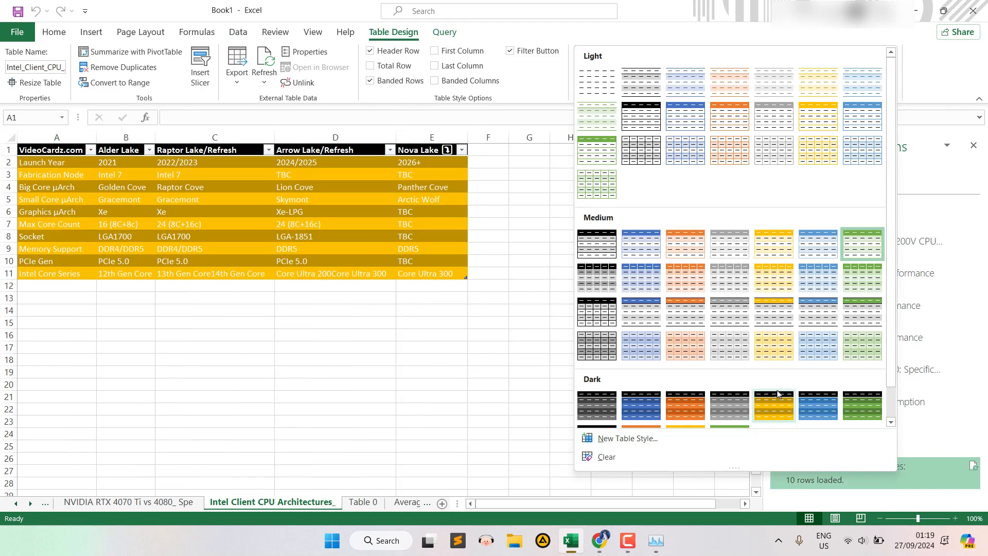
{"action": "scroll", "coordinate": [778, 395], "scroll_direction": "down", "scroll_amount": 1}
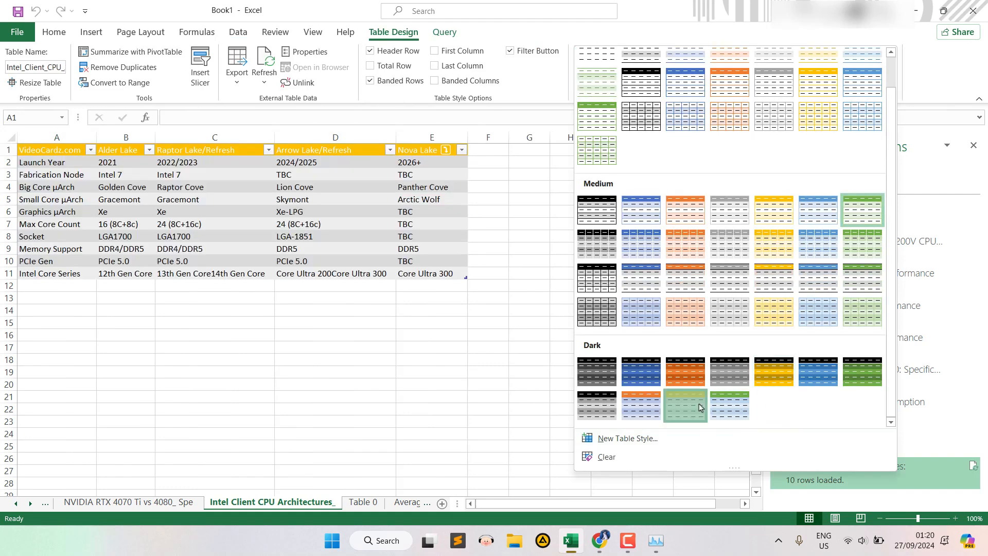
{"action": "left_click", "coordinate": [687, 406]}
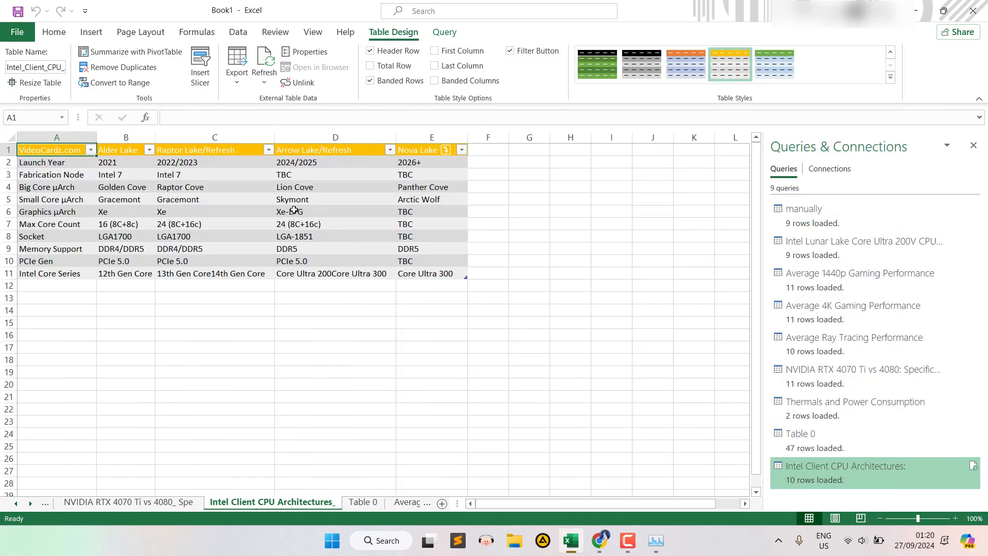
{"action": "double_click", "coordinate": [97, 138]}
{"action": "double_click", "coordinate": [468, 136]}
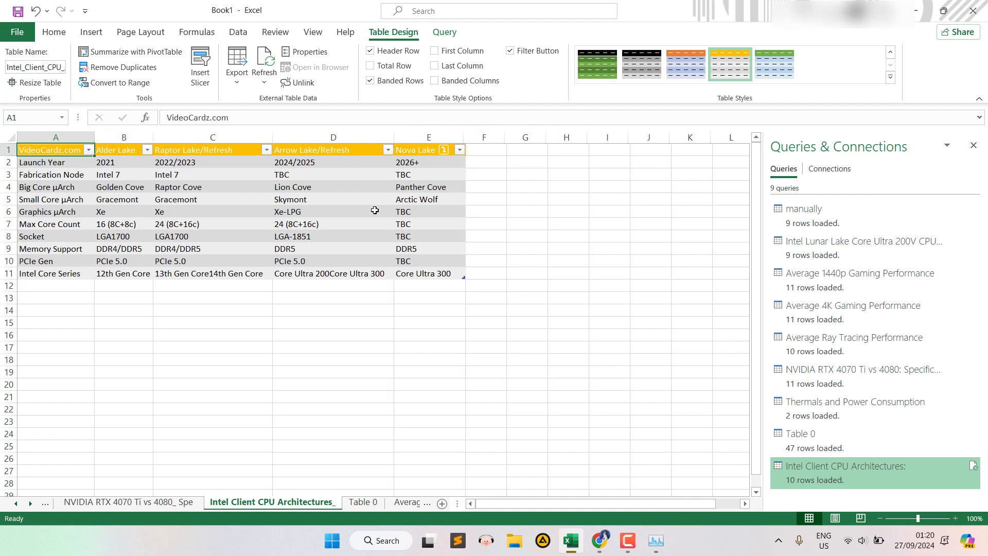
- Check the loaded table's Intel Core Series entry for Arrow Lake/Refresh against the original roadmap table in Chrome
{"action": "left_click_drag", "start_coordinate": [40, 189], "coordinate": [314, 274]}
{"action": "left_click", "coordinate": [325, 275]}
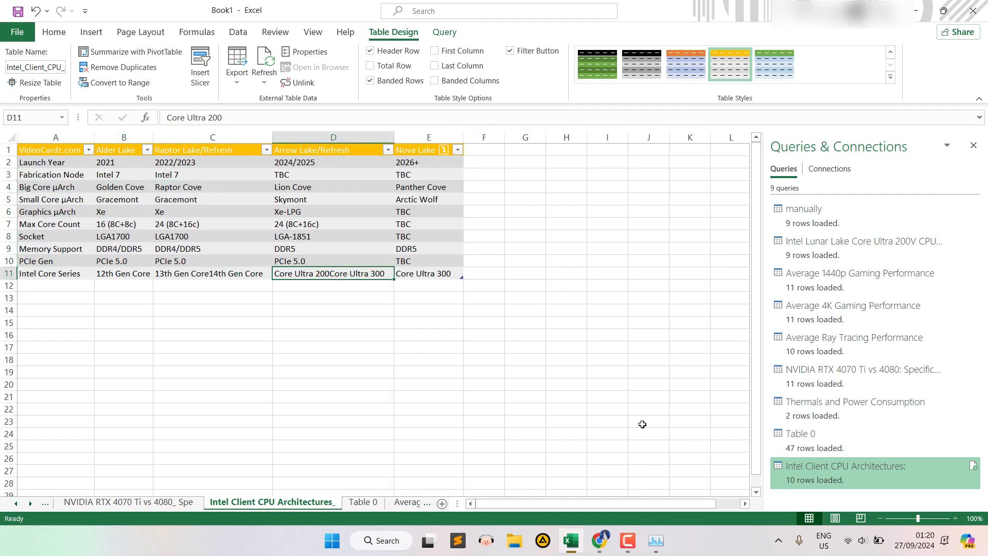
{"action": "left_click", "coordinate": [600, 540]}
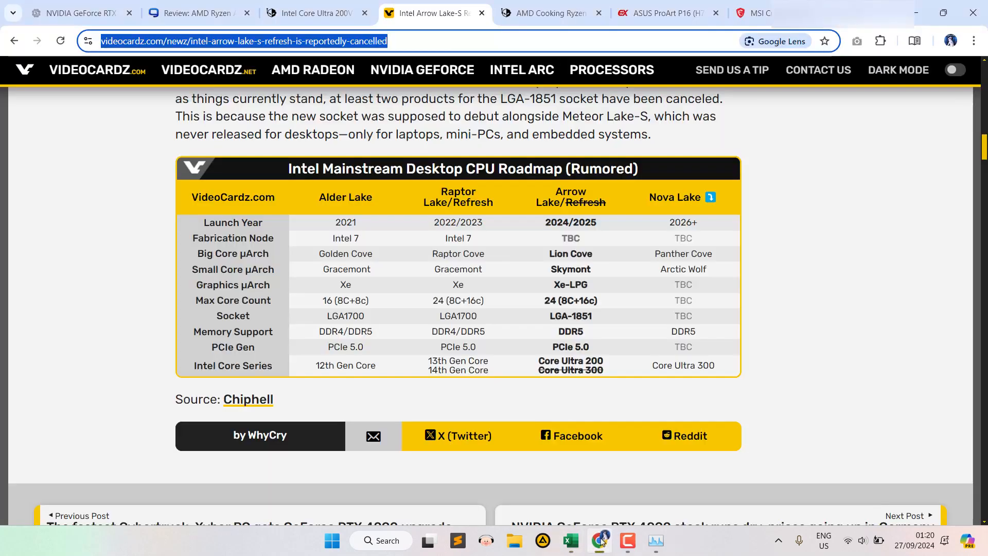
{"action": "left_click", "coordinate": [805, 118]}
- Examine the MSI Creator A16 AI+ specification table's layout and compare it with the VideoCardz CPU roadmap table
{"action": "left_click", "coordinate": [754, 13]}
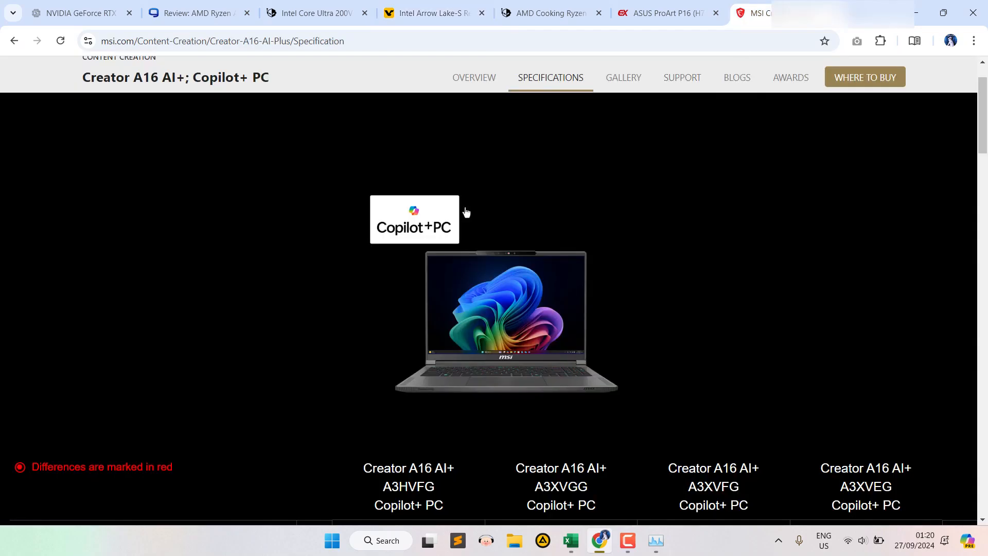
{"action": "scroll", "coordinate": [465, 211], "scroll_direction": "down", "scroll_amount": 10}
{"action": "scroll", "coordinate": [585, 227], "scroll_direction": "up", "scroll_amount": 7}
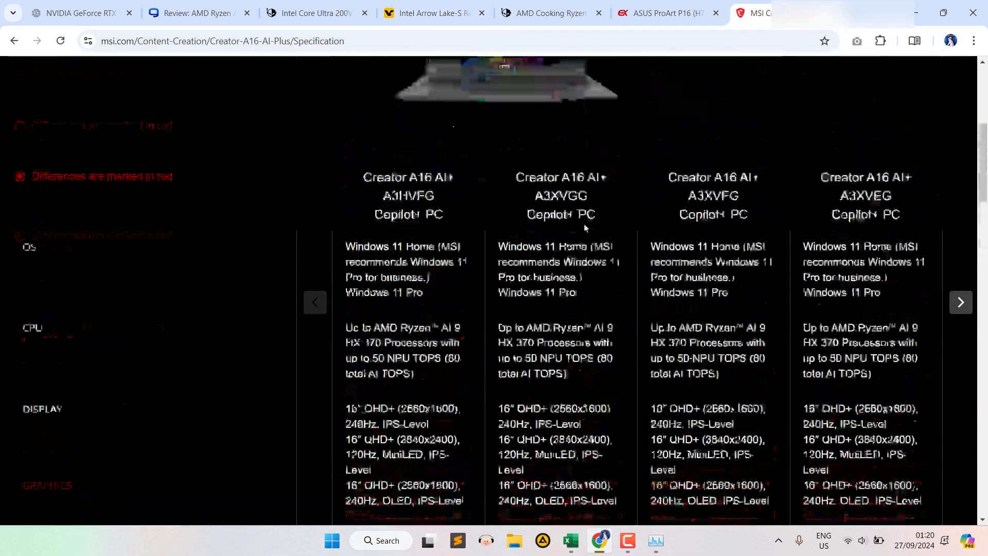
{"action": "scroll", "coordinate": [569, 225], "scroll_direction": "down", "scroll_amount": 3}
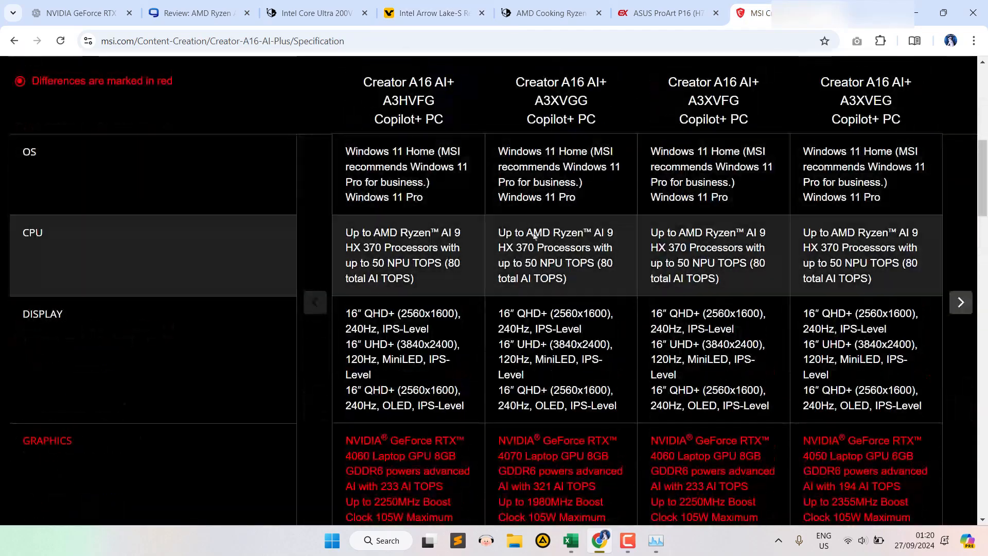
{"action": "scroll", "coordinate": [571, 206], "scroll_direction": "down", "scroll_amount": 1}
{"action": "scroll", "coordinate": [573, 172], "scroll_direction": "up", "scroll_amount": 1}
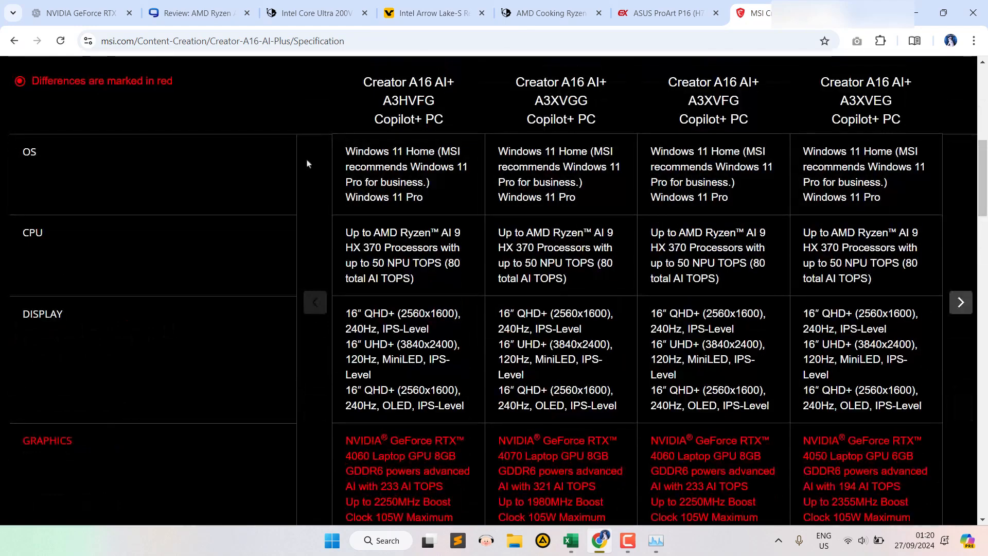
{"action": "left_click", "coordinate": [452, 13]}
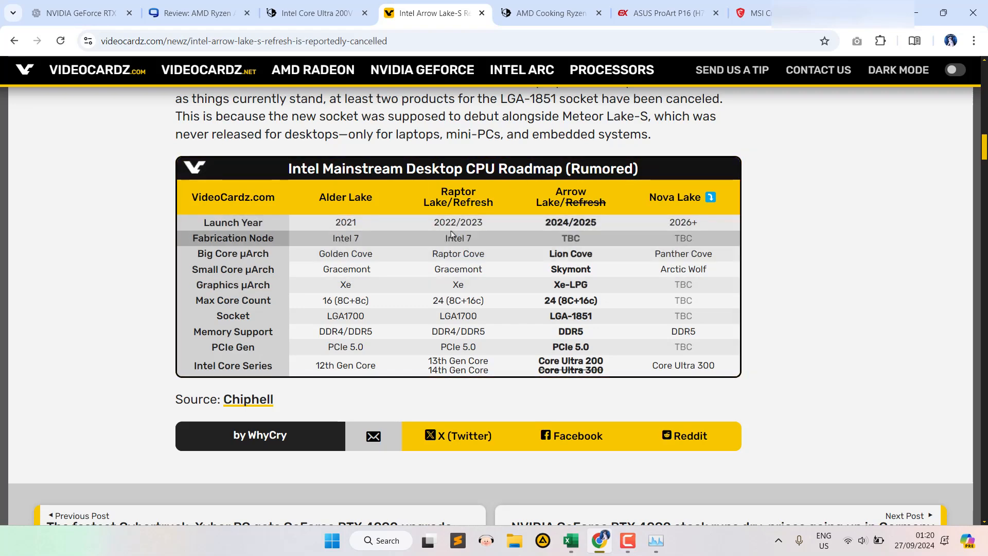
{"action": "left_click", "coordinate": [752, 13]}
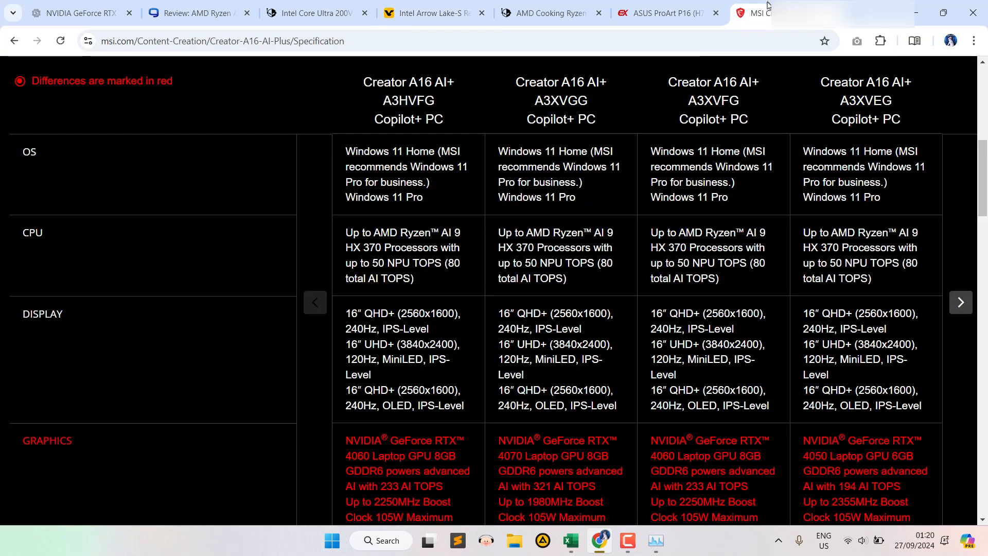
{"action": "scroll", "coordinate": [576, 186], "scroll_direction": "down", "scroll_amount": 8}
{"action": "scroll", "coordinate": [577, 186], "scroll_direction": "up", "scroll_amount": 7}
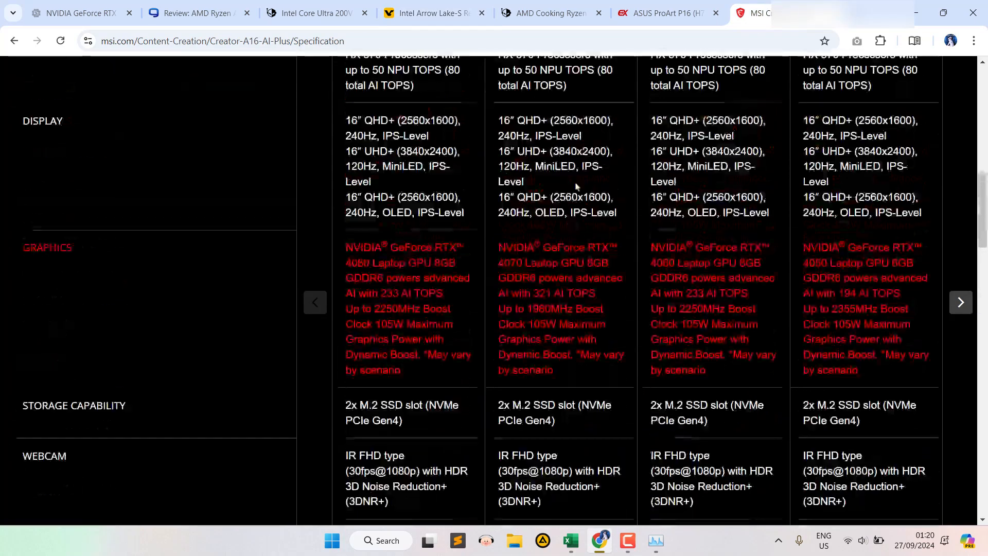
- Select part of the MSI specification table's text and review its rows down to Xbox Game Pass
{"action": "left_click_drag", "start_coordinate": [381, 145], "coordinate": [687, 463]}
{"action": "scroll", "coordinate": [687, 326], "scroll_direction": "down", "scroll_amount": 11}
{"action": "scroll", "coordinate": [441, 258], "scroll_direction": "down", "scroll_amount": 15}
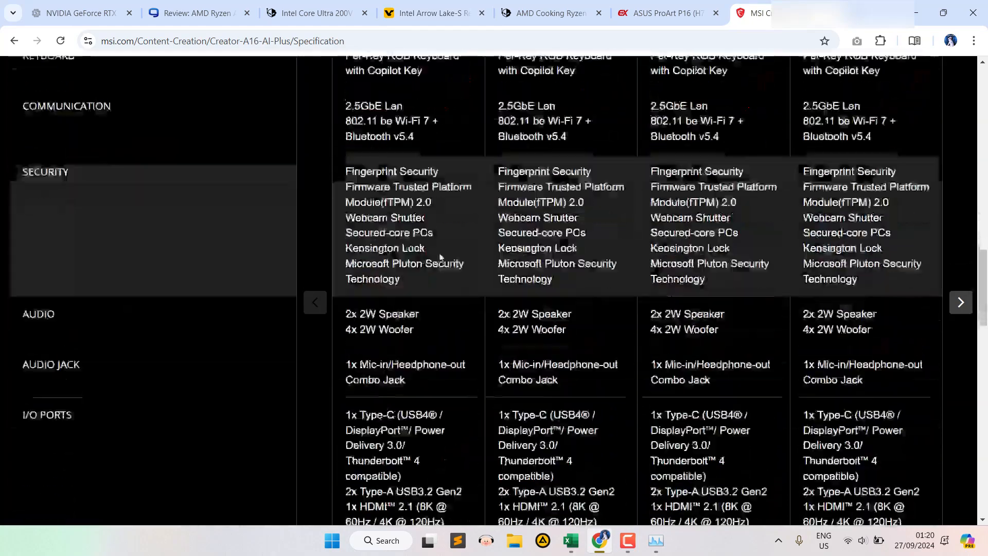
{"action": "scroll", "coordinate": [441, 255], "scroll_direction": "up", "scroll_amount": 10}
{"action": "scroll", "coordinate": [862, 295], "scroll_direction": "down", "scroll_amount": 4}
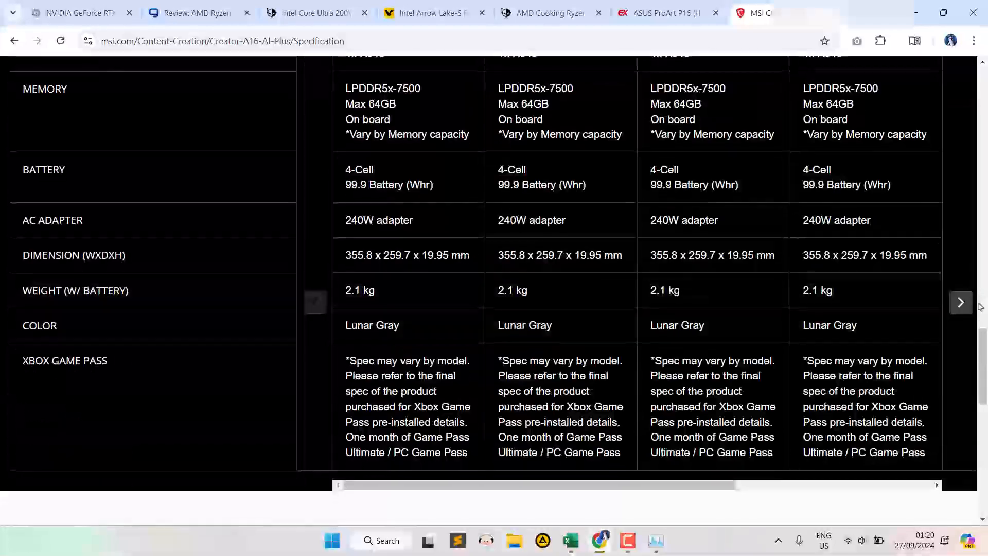
- Advance the MSI comparison to its last model columns, check their specifications and selectable text, and step back one model
{"action": "left_click", "coordinate": [951, 309]}
{"action": "scroll", "coordinate": [746, 287], "scroll_direction": "up", "scroll_amount": 9}
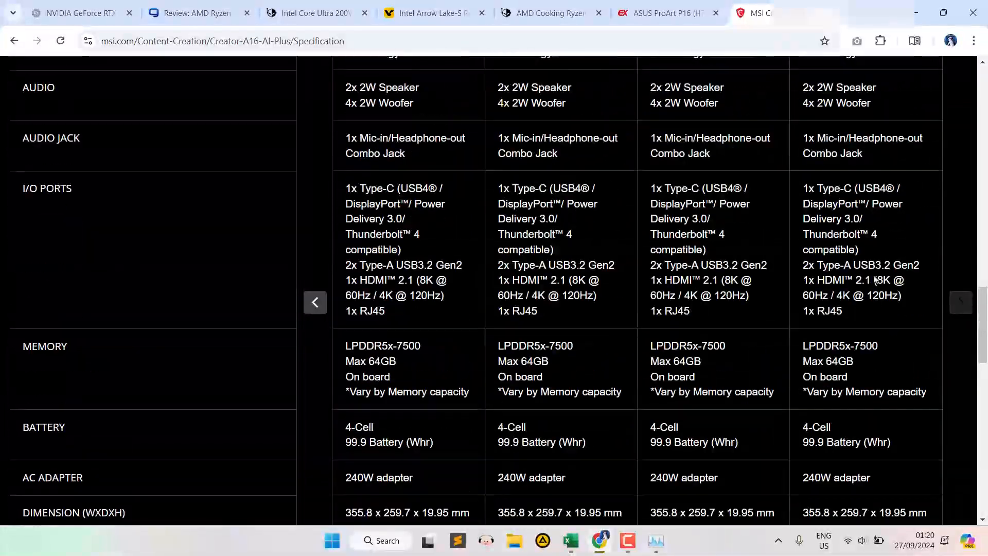
{"action": "scroll", "coordinate": [746, 287], "scroll_direction": "up", "scroll_amount": 12}
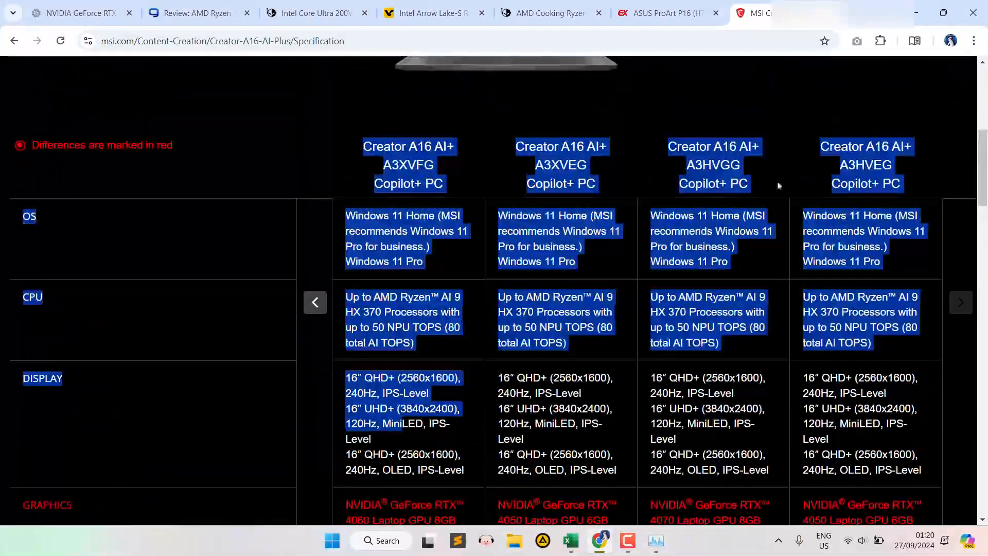
{"action": "scroll", "coordinate": [779, 175], "scroll_direction": "down", "scroll_amount": 2}
{"action": "scroll", "coordinate": [780, 175], "scroll_direction": "up", "scroll_amount": 2}
{"action": "left_click", "coordinate": [779, 174]}
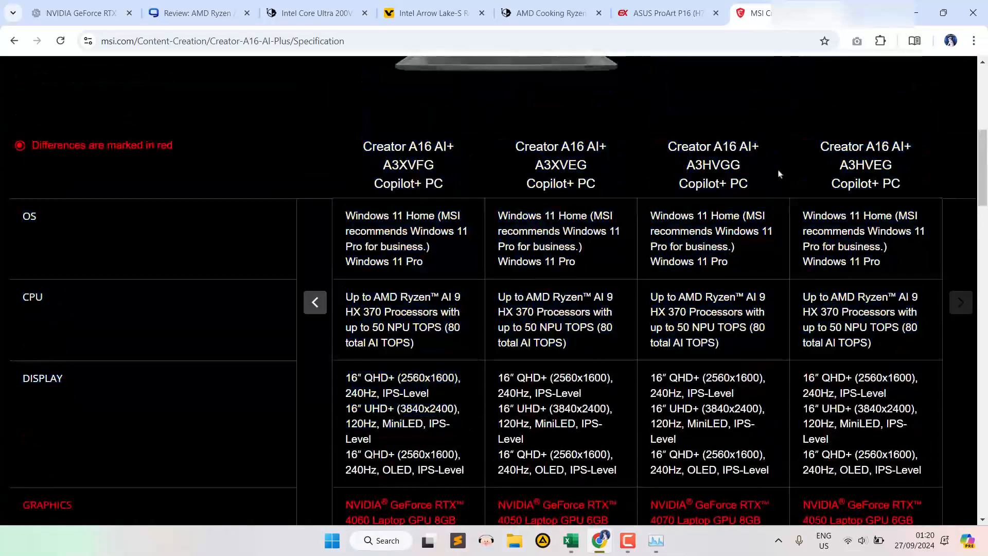
{"action": "scroll", "coordinate": [727, 243], "scroll_direction": "down", "scroll_amount": 7}
{"action": "scroll", "coordinate": [788, 242], "scroll_direction": "up", "scroll_amount": 7}
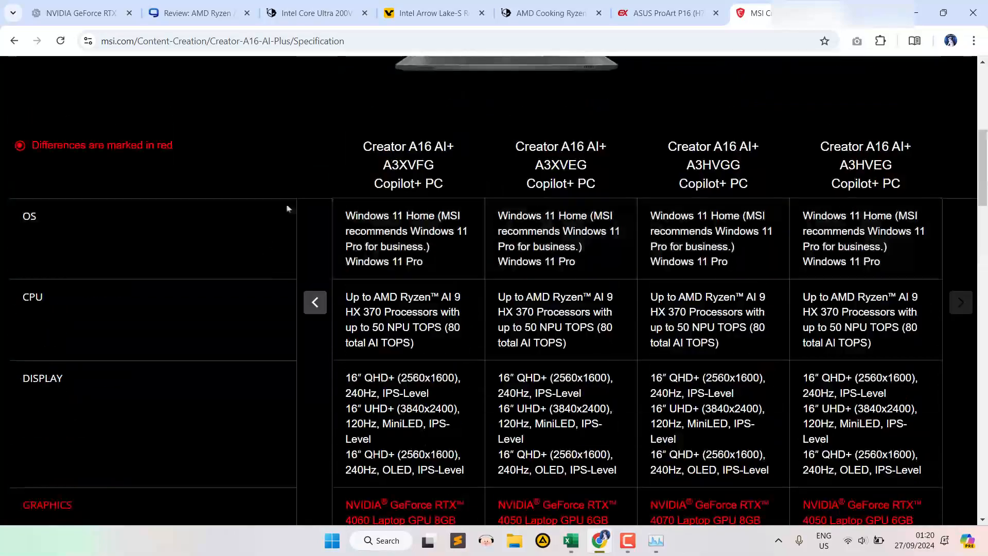
{"action": "left_click_drag", "start_coordinate": [400, 165], "coordinate": [636, 437]}
{"action": "scroll", "coordinate": [612, 261], "scroll_direction": "down", "scroll_amount": 11}
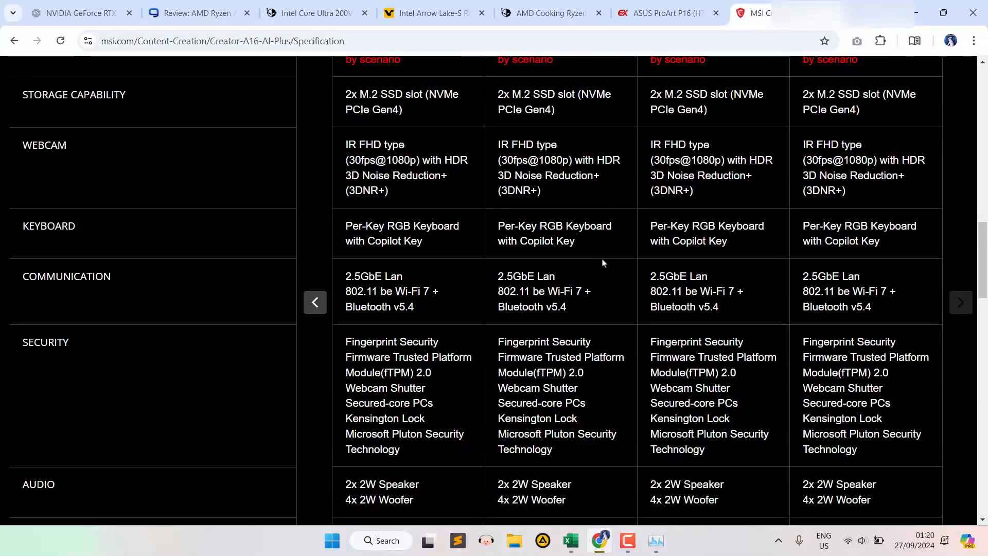
{"action": "left_click", "coordinate": [315, 303]}
{"action": "scroll", "coordinate": [486, 296], "scroll_direction": "up", "scroll_amount": 11}
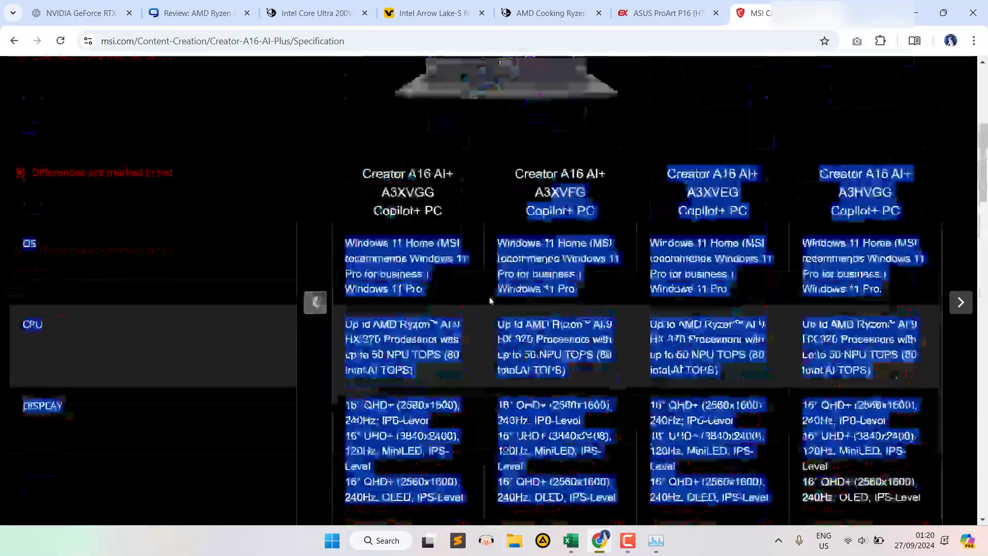
{"action": "left_click", "coordinate": [479, 295]}
{"action": "scroll", "coordinate": [464, 283], "scroll_direction": "down", "scroll_amount": 4}
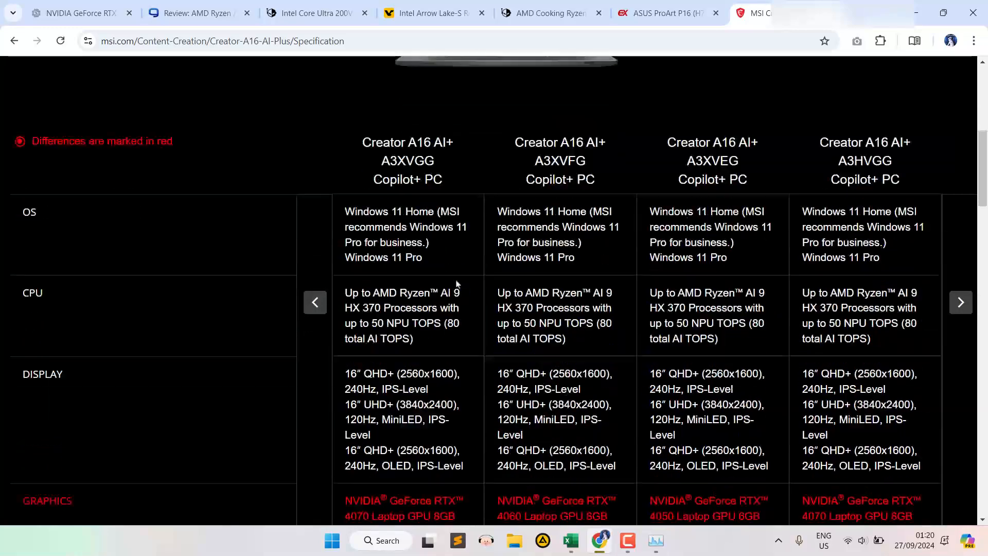
- Copy the MSI Creator A16 AI+ specification page's URL and try to connect to it from Excel as an anonymous web data source
{"action": "left_click", "coordinate": [445, 46]}
{"action": "key", "text": "ctrl+c"}
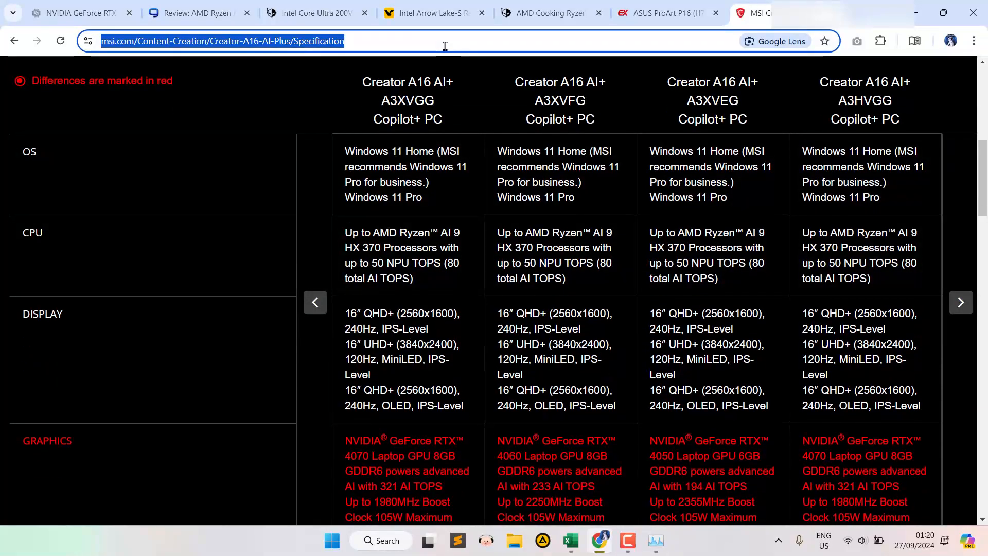
{"action": "left_click", "coordinate": [572, 540]}
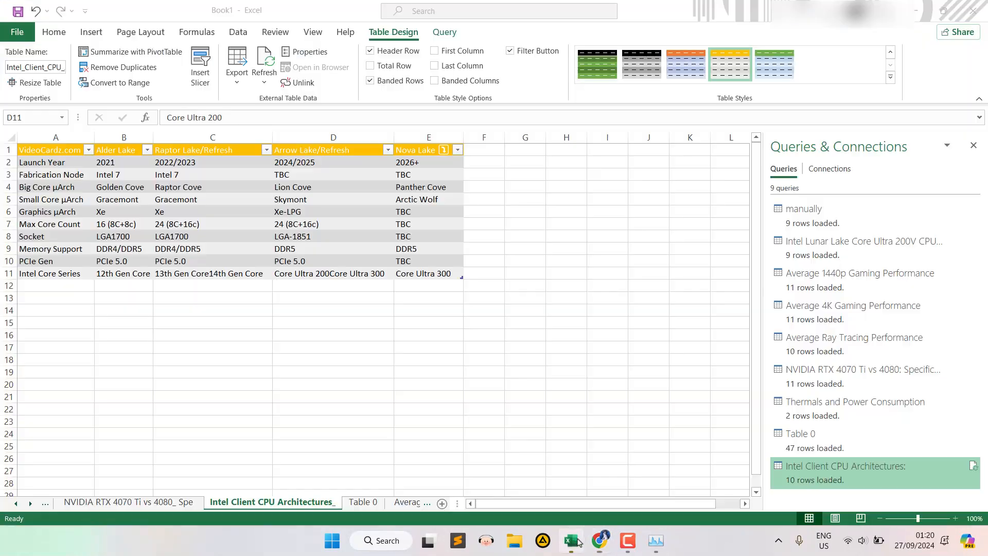
{"action": "left_click", "coordinate": [248, 36]}
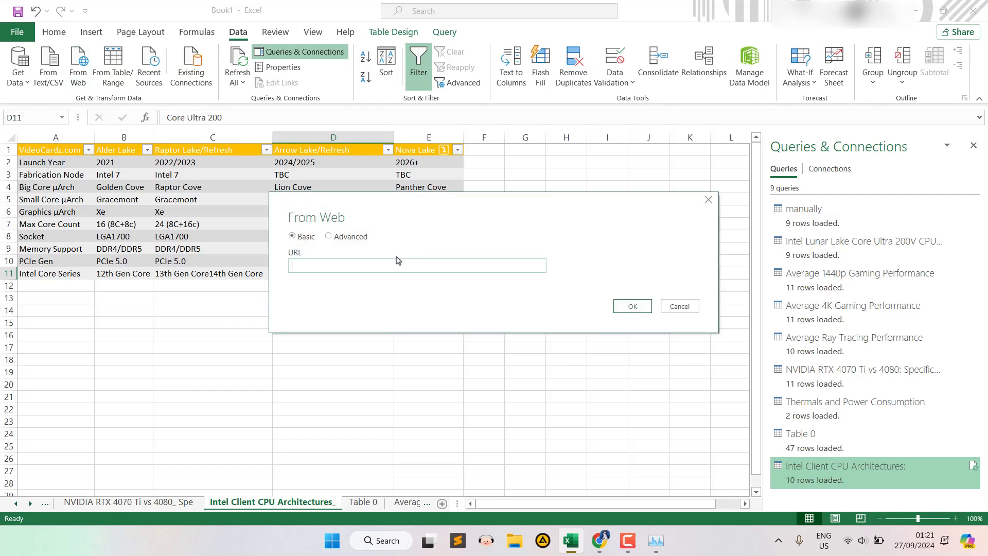
{"action": "key", "text": "ctrl+v"}
{"action": "key", "text": "Return"}
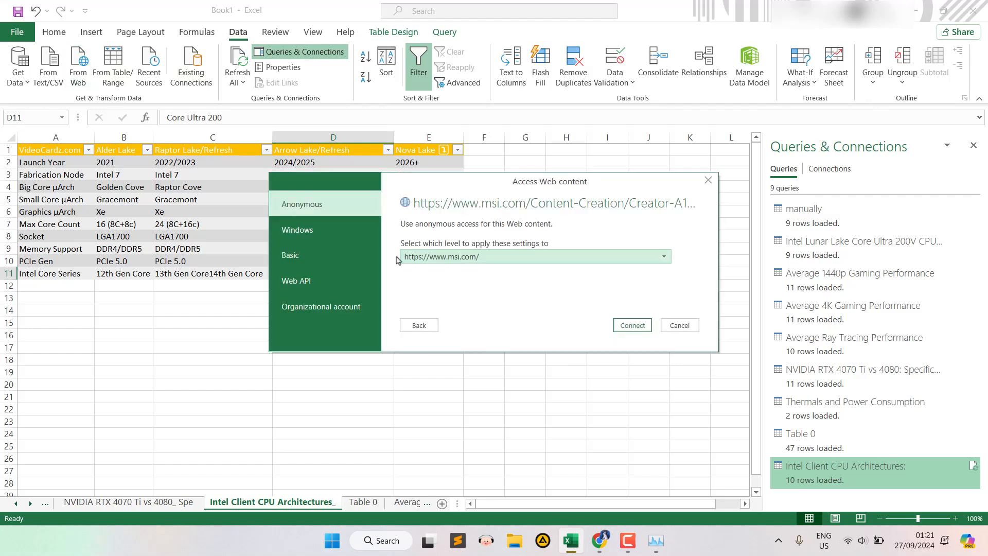
{"action": "left_click", "coordinate": [634, 330]}
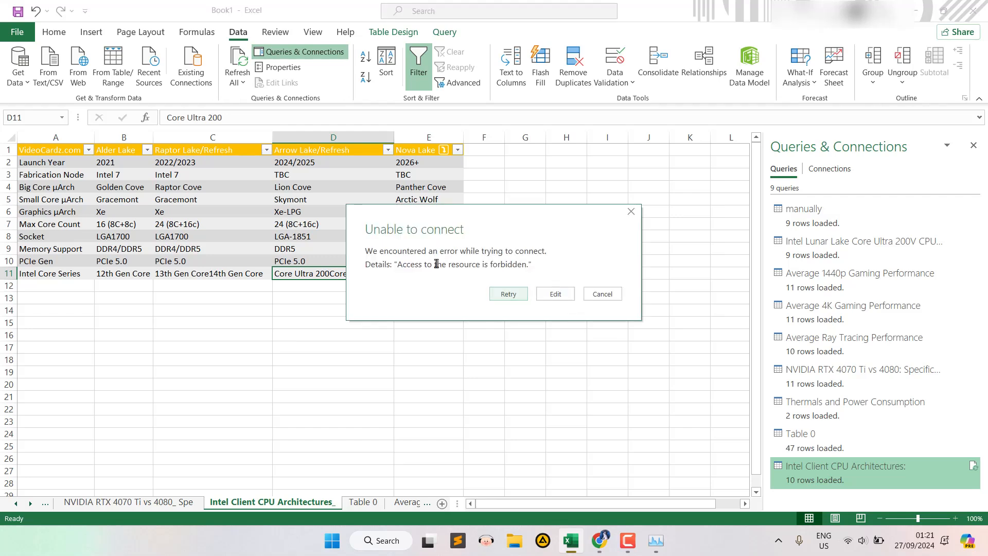
- Retry the MSI page connection, inspect the advanced URL parts and HTTP request header options, and cancel the import
{"action": "left_click", "coordinate": [521, 298]}
{"action": "left_click", "coordinate": [556, 295]}
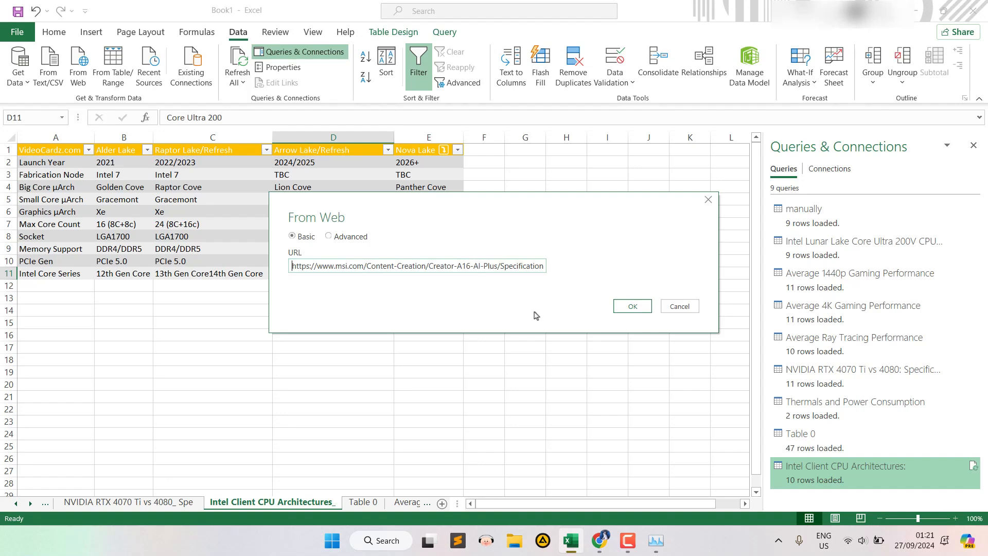
{"action": "left_click", "coordinate": [360, 238]}
{"action": "left_click", "coordinate": [309, 305]}
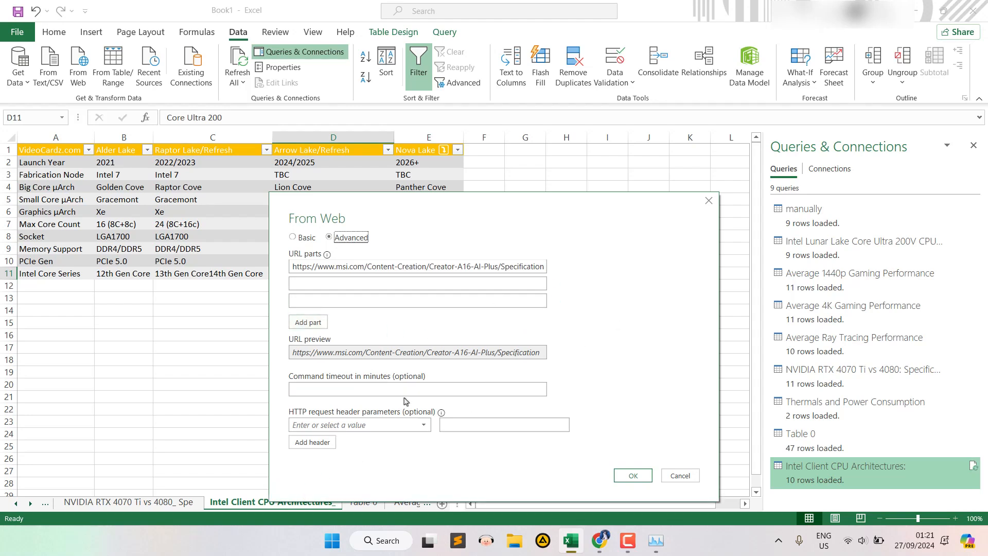
{"action": "left_click", "coordinate": [427, 427]}
{"action": "left_click", "coordinate": [427, 427]}
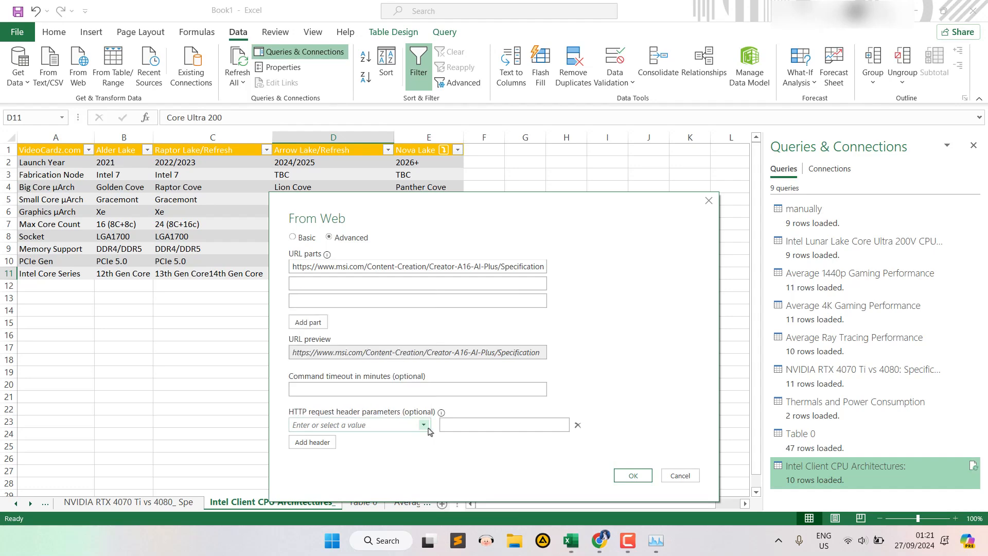
{"action": "left_click", "coordinate": [681, 476]}
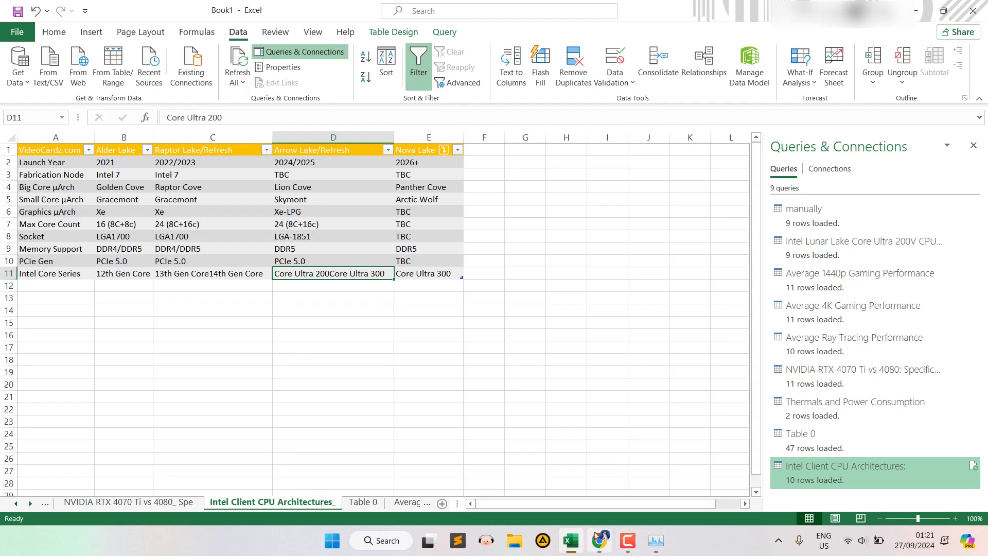
- Return to Chrome and review the whole MSI specification page, from the laptop image to the footnotes below the table
{"action": "left_click", "coordinate": [611, 540]}
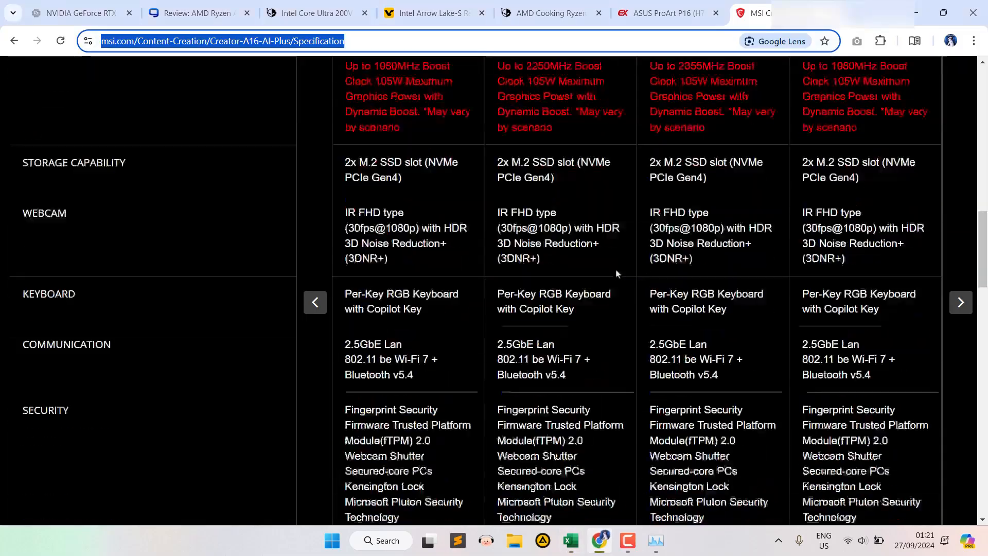
{"action": "scroll", "coordinate": [617, 273], "scroll_direction": "up", "scroll_amount": 6}
{"action": "left_click", "coordinate": [707, 244]}
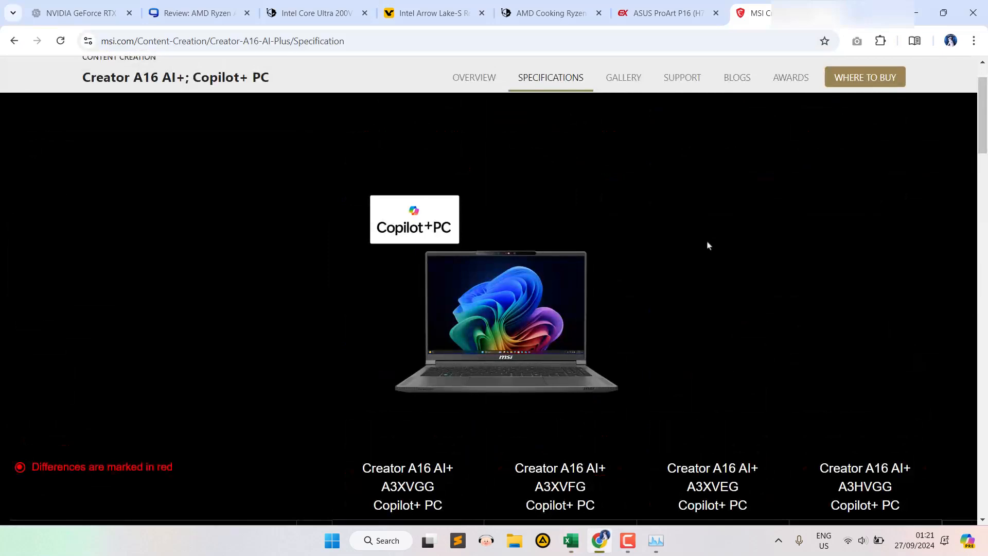
{"action": "scroll", "coordinate": [705, 246], "scroll_direction": "down", "scroll_amount": 7}
{"action": "scroll", "coordinate": [705, 247], "scroll_direction": "down", "scroll_amount": 7}
{"action": "scroll", "coordinate": [705, 247], "scroll_direction": "up", "scroll_amount": 18}
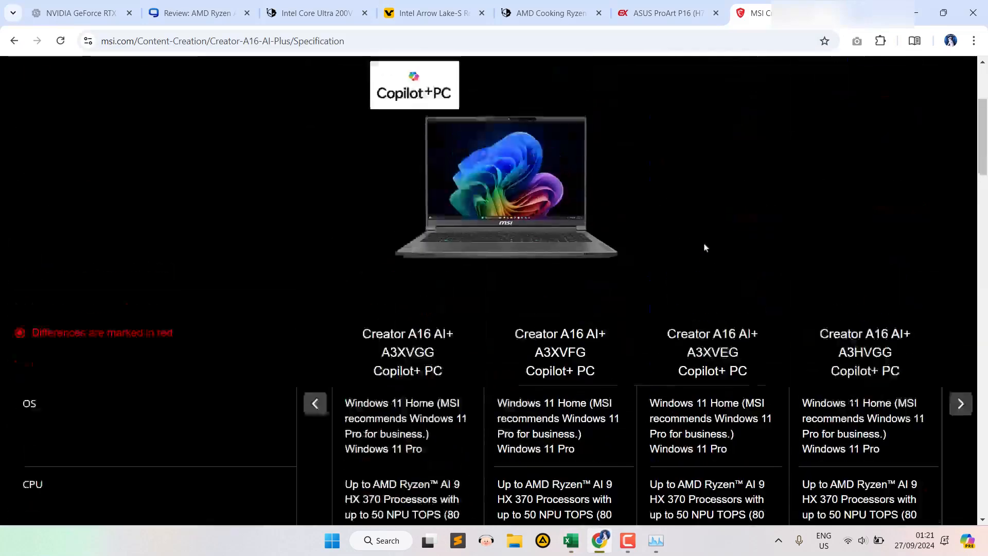
{"action": "scroll", "coordinate": [706, 248], "scroll_direction": "down", "scroll_amount": 20}
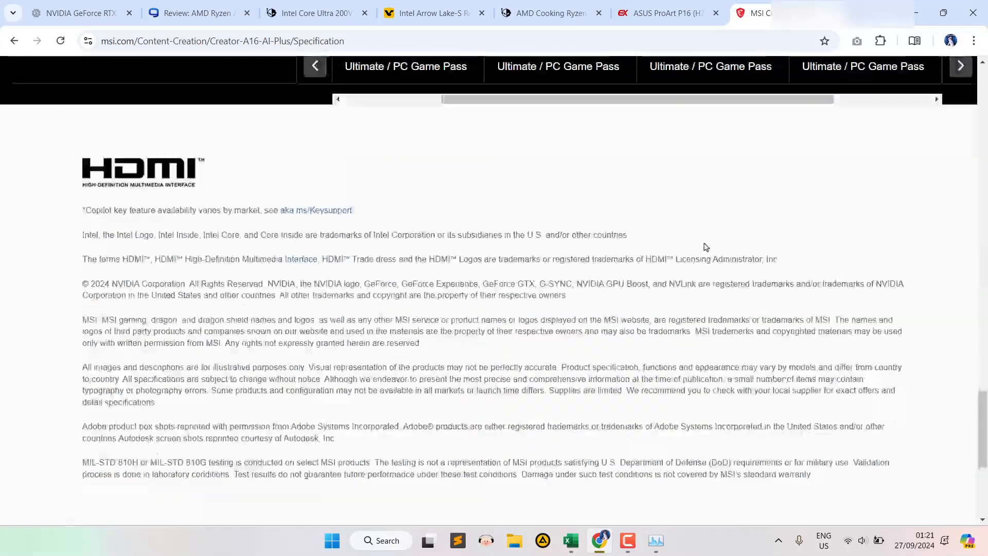
{"action": "scroll", "coordinate": [705, 247], "scroll_direction": "up", "scroll_amount": 20}
{"action": "scroll", "coordinate": [705, 247], "scroll_direction": "up", "scroll_amount": 5}
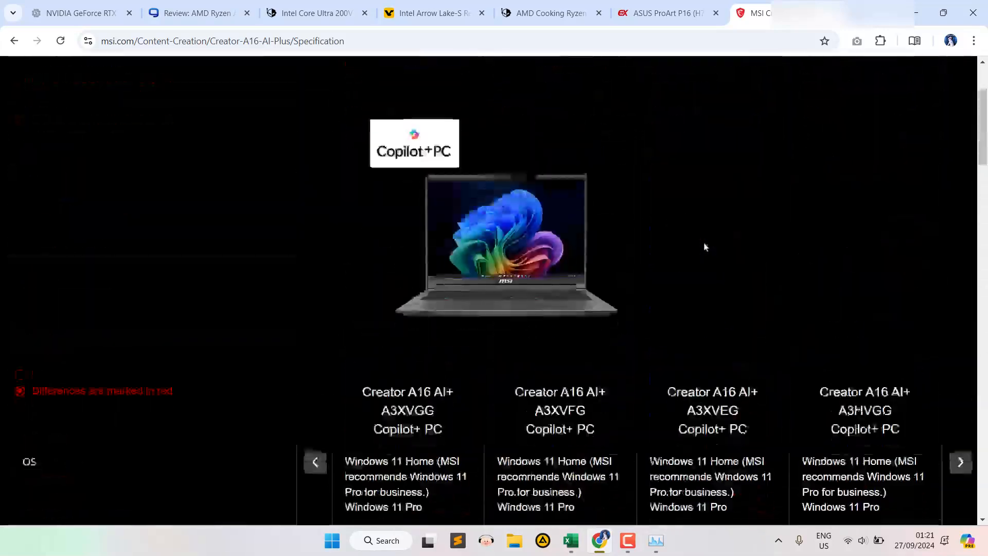
- Compare the imported roadmap table in Excel and its VideoCardz source in Chrome with the MSI specification table
{"action": "key", "text": "alt+Tab"}
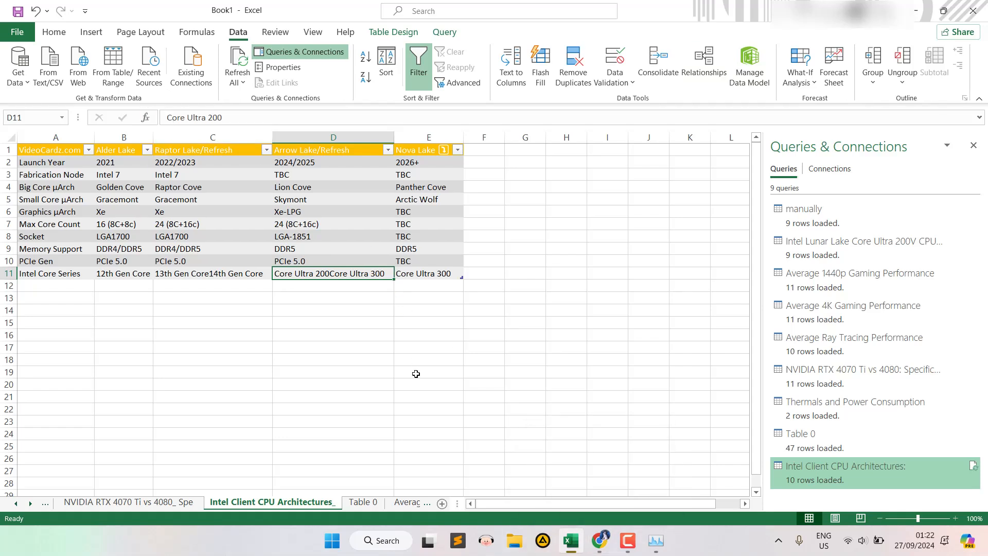
{"action": "left_click", "coordinate": [605, 547]}
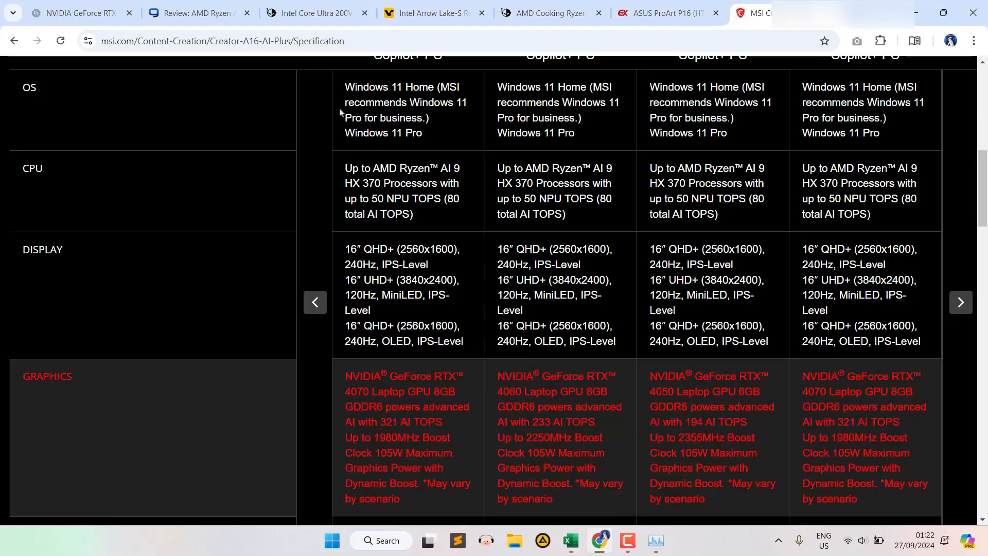
{"action": "left_click", "coordinate": [417, 7]}
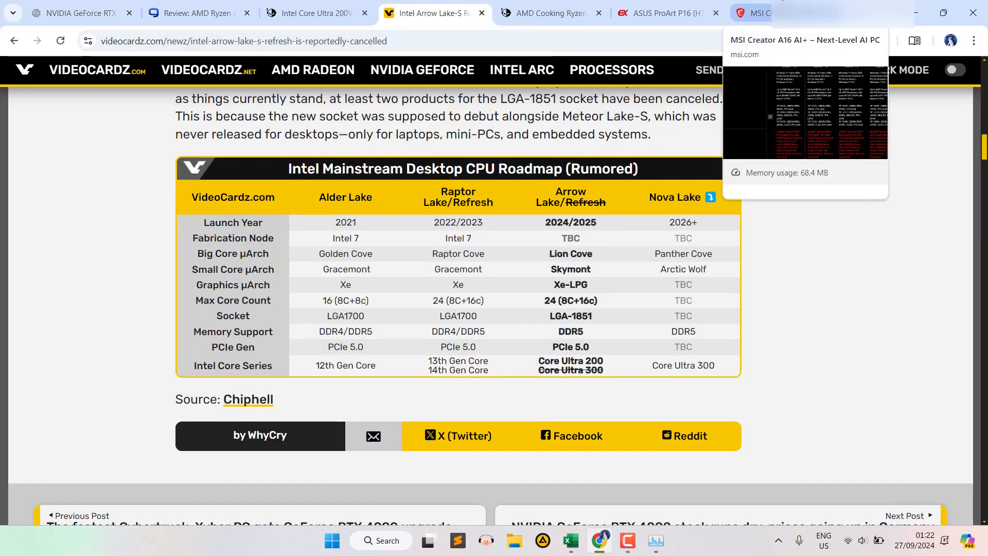
{"action": "left_click", "coordinate": [754, 13]}
{"action": "scroll", "coordinate": [492, 228], "scroll_direction": "up", "scroll_amount": 9}
{"action": "scroll", "coordinate": [492, 228], "scroll_direction": "down", "scroll_amount": 17}
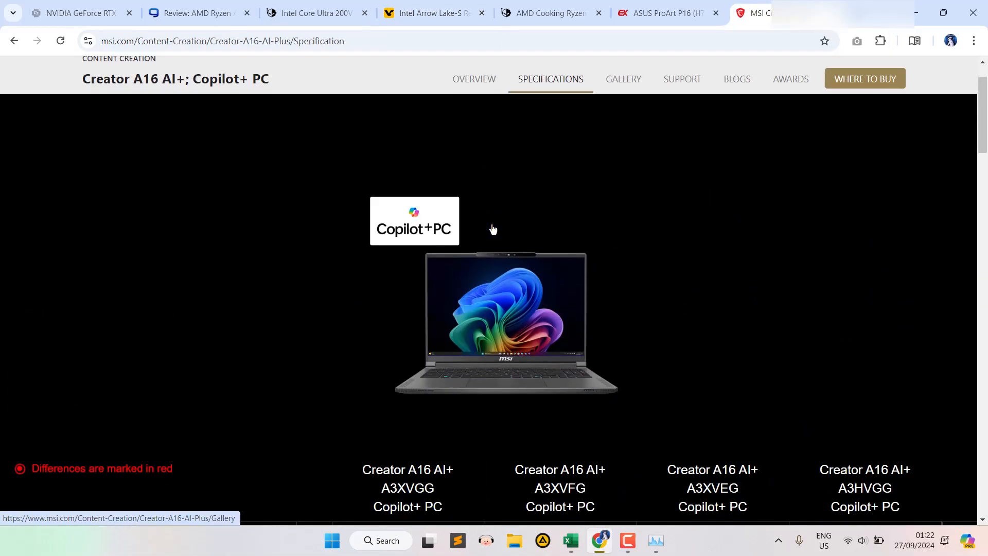
{"action": "scroll", "coordinate": [492, 228], "scroll_direction": "down", "scroll_amount": 15}
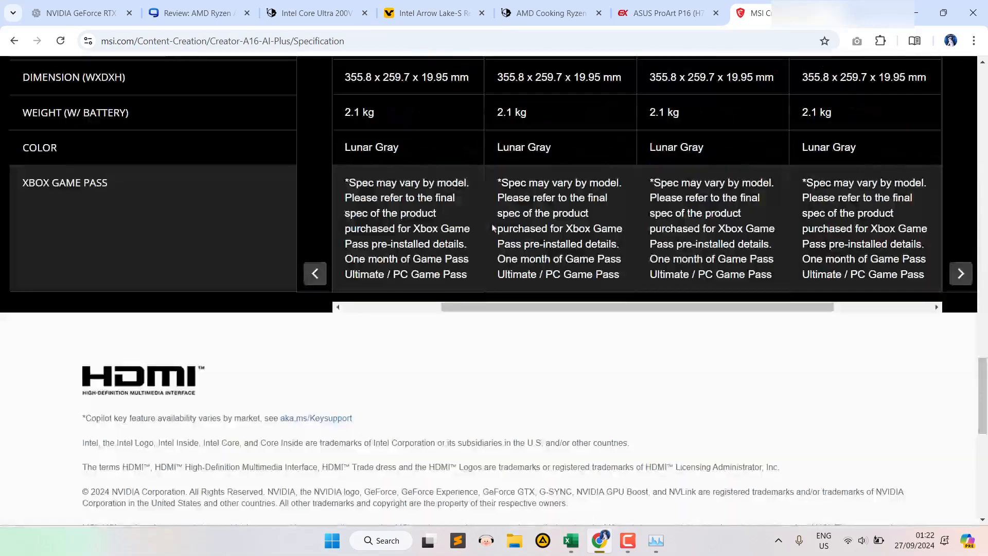
- Compare the VideoCardz Intel desktop CPU roadmap table in Chrome with its imported version in Excel
{"action": "scroll", "coordinate": [551, 206], "scroll_direction": "up", "scroll_amount": 4}
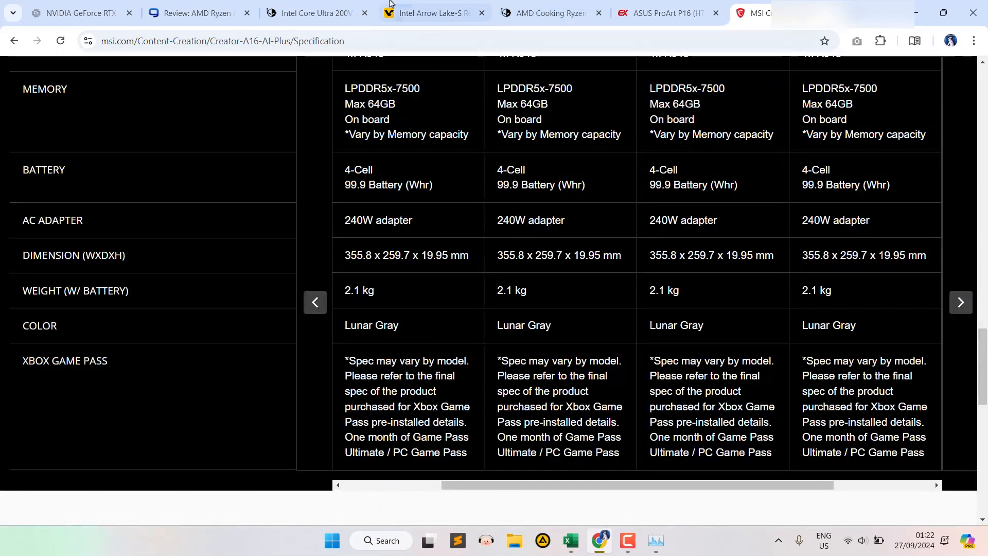
{"action": "left_click", "coordinate": [432, 13]}
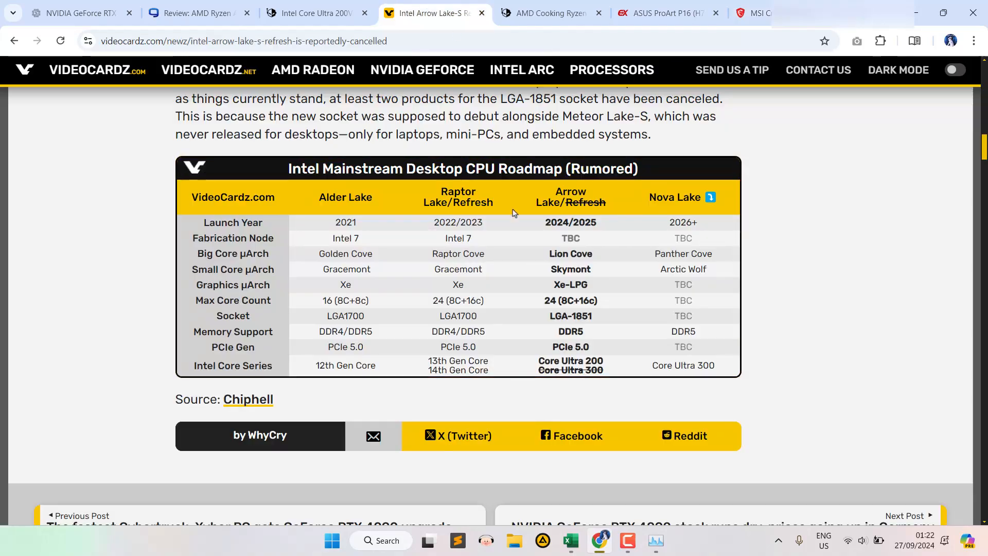
{"action": "scroll", "coordinate": [513, 213], "scroll_direction": "down", "scroll_amount": 3}
{"action": "scroll", "coordinate": [514, 213], "scroll_direction": "up", "scroll_amount": 2}
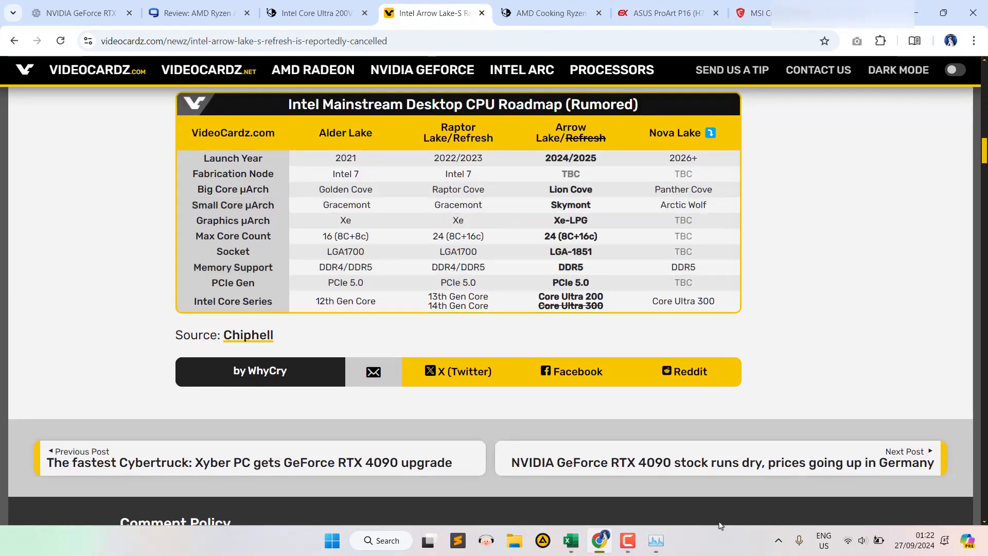
{"action": "left_click", "coordinate": [571, 542]}
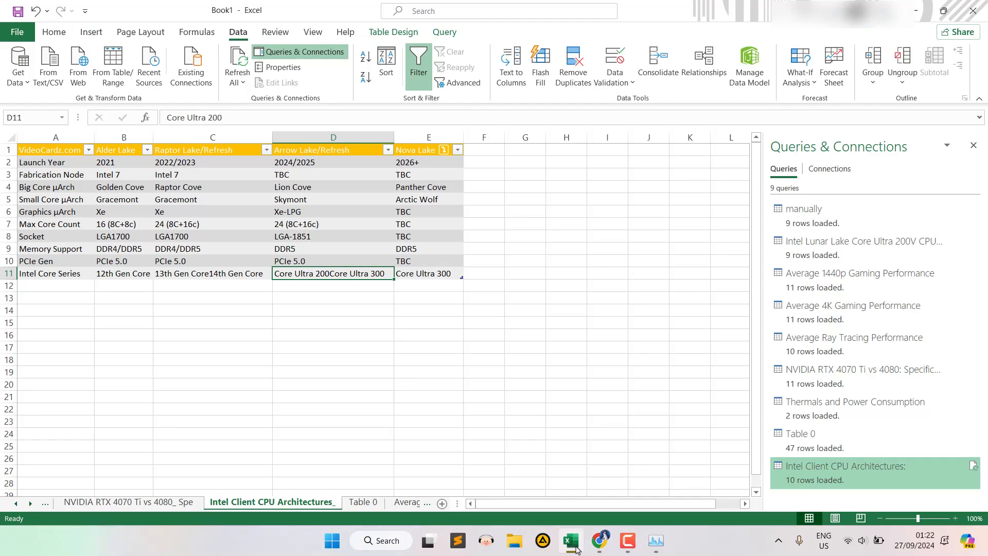
{"action": "left_click", "coordinate": [577, 550]}
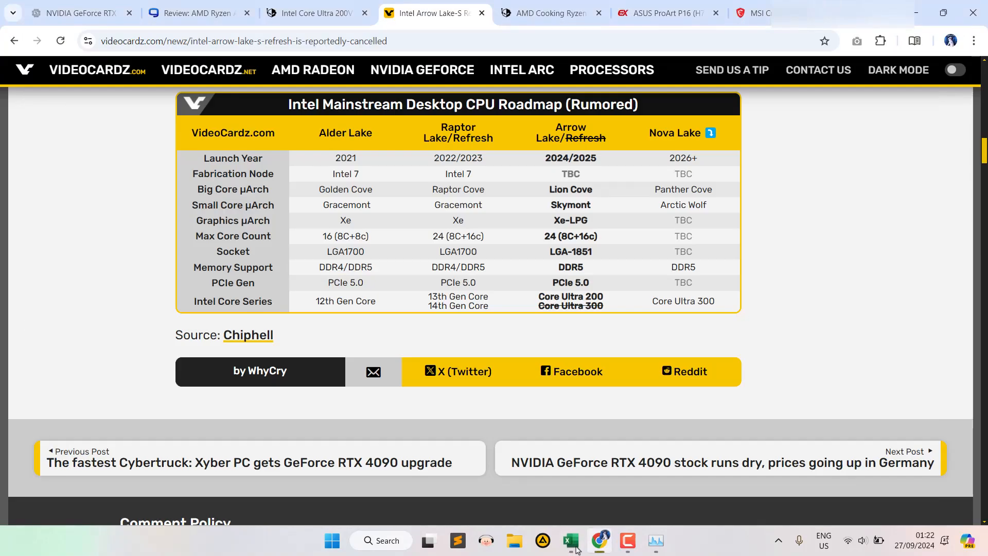
- Re-examine the MSI Creator A16 AI+ specification page, including the laptop image, model headings and specification rows
{"action": "left_click", "coordinate": [756, 13]}
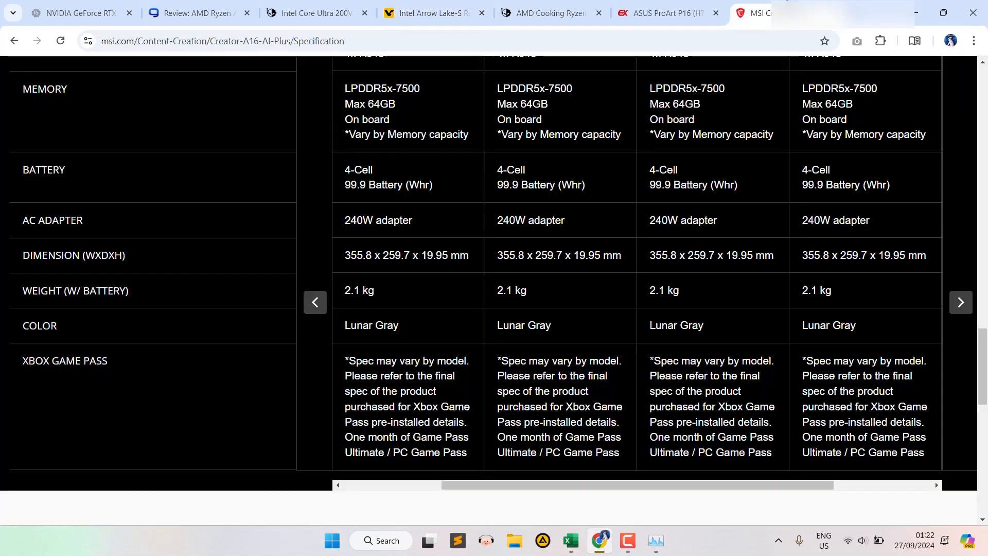
{"action": "scroll", "coordinate": [486, 164], "scroll_direction": "up", "scroll_amount": 15}
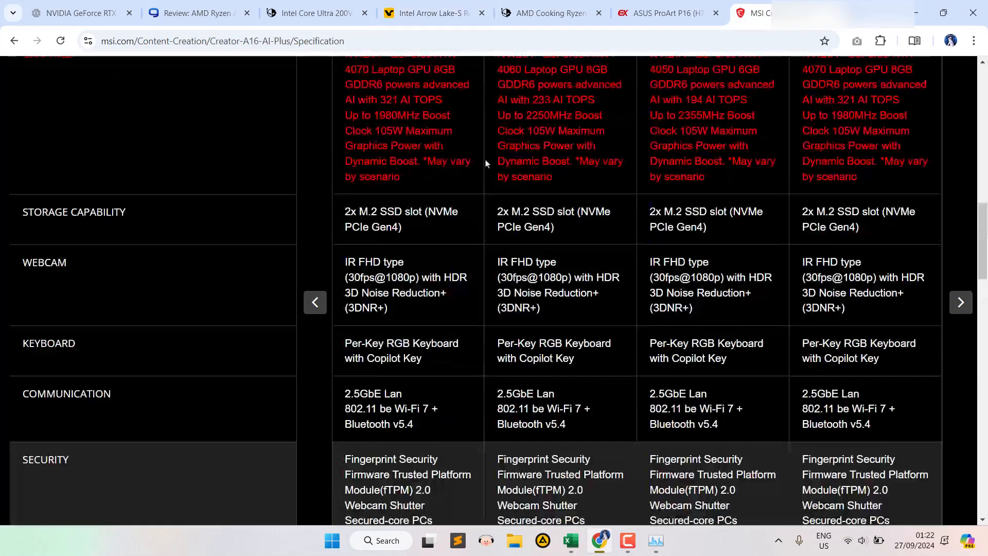
{"action": "scroll", "coordinate": [486, 164], "scroll_direction": "up", "scroll_amount": 10}
{"action": "scroll", "coordinate": [486, 164], "scroll_direction": "down", "scroll_amount": 20}
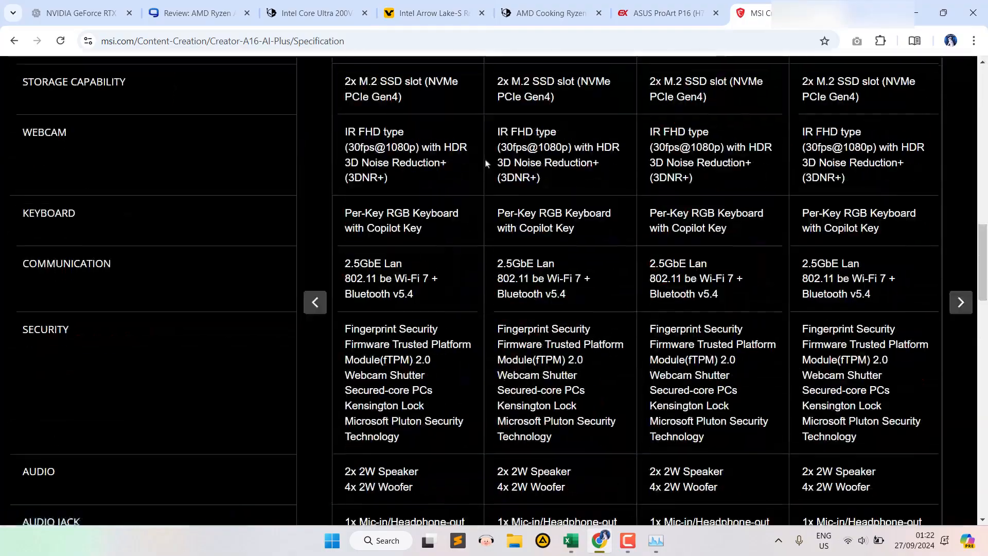
{"action": "scroll", "coordinate": [487, 163], "scroll_direction": "up", "scroll_amount": 20}
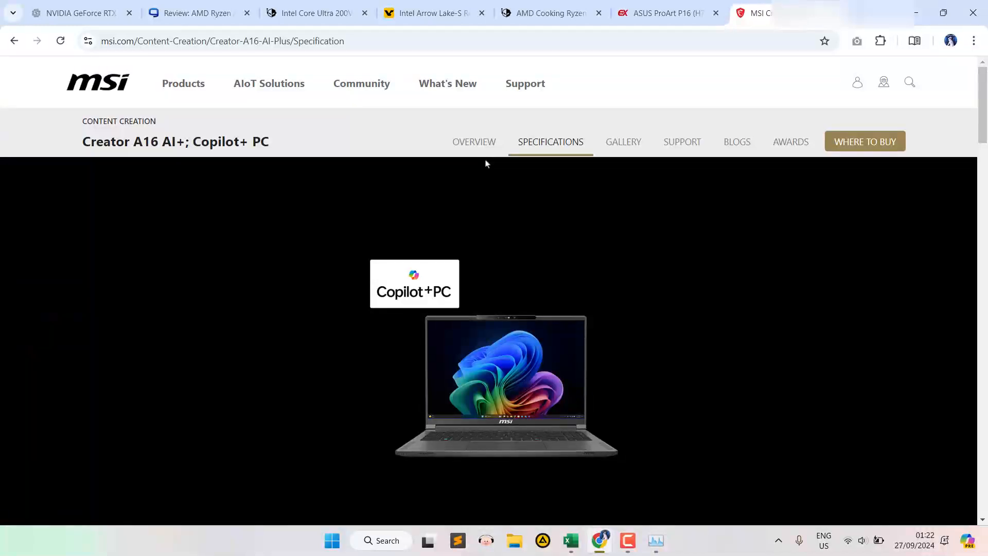
{"action": "scroll", "coordinate": [741, 192], "scroll_direction": "down", "scroll_amount": 10}
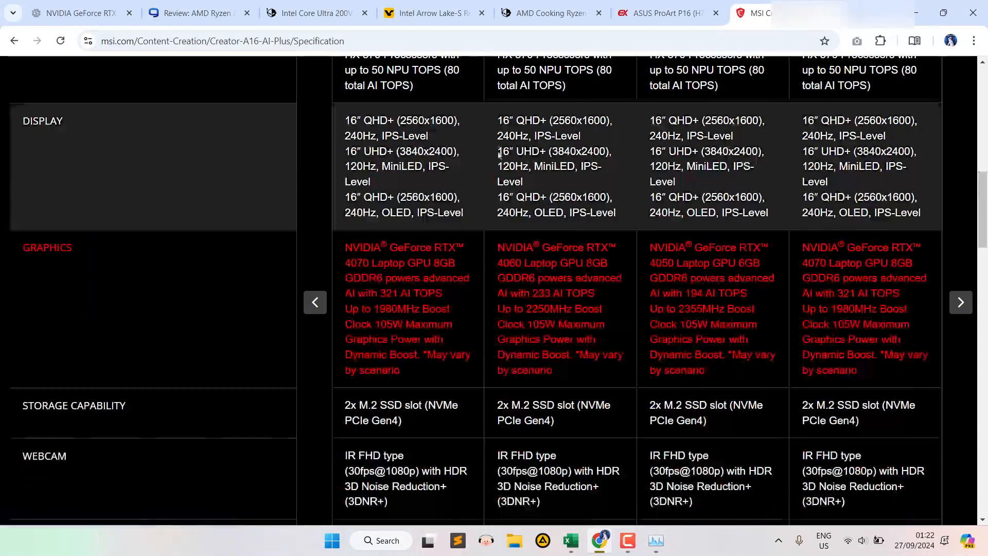
{"action": "scroll", "coordinate": [606, 162], "scroll_direction": "up", "scroll_amount": 6}
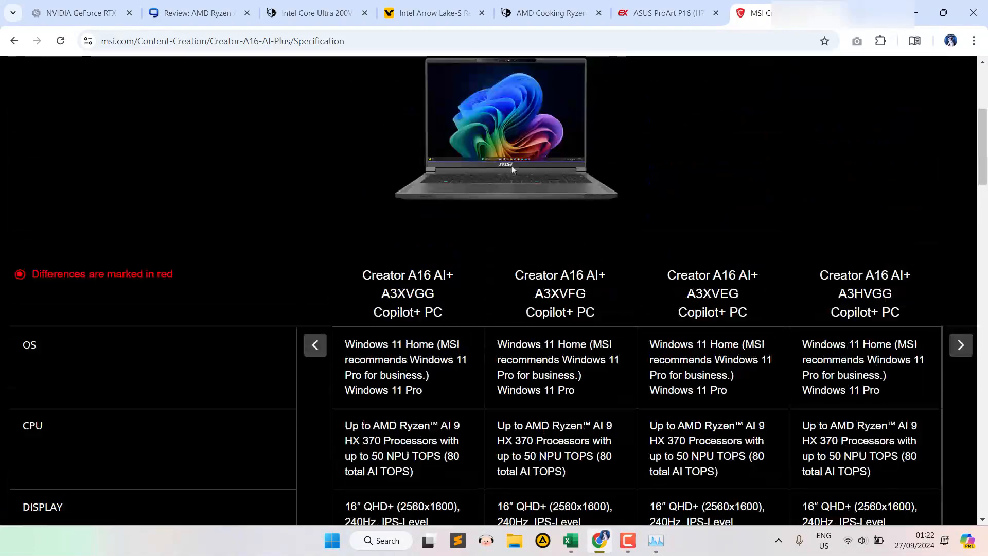
- Review the imported roadmap table in Excel alongside the MSI, VideoCardz and Wccftech Lunar Lake pages in Chrome, ending in Excel
{"action": "left_click", "coordinate": [568, 542]}
{"action": "left_click", "coordinate": [190, 241]}
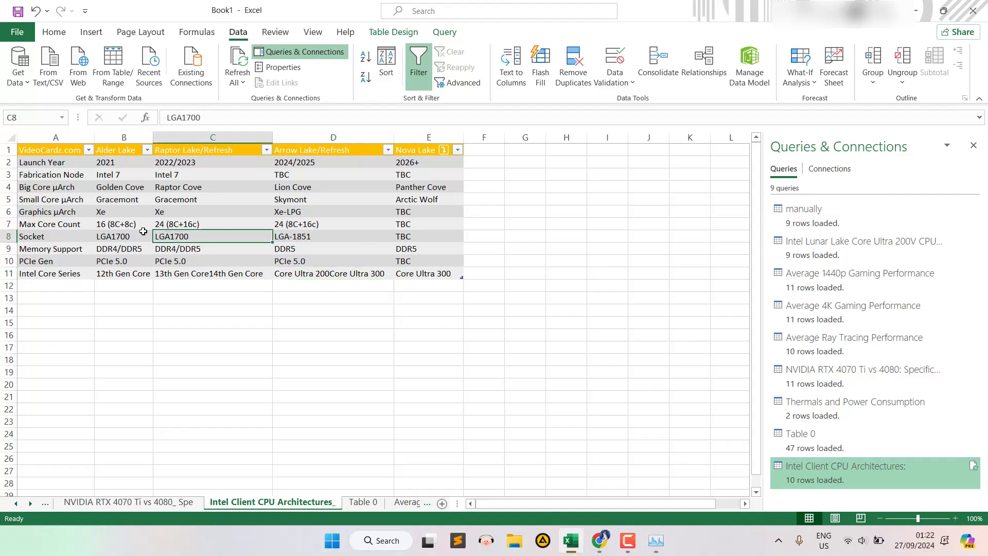
{"action": "left_click", "coordinate": [580, 552]}
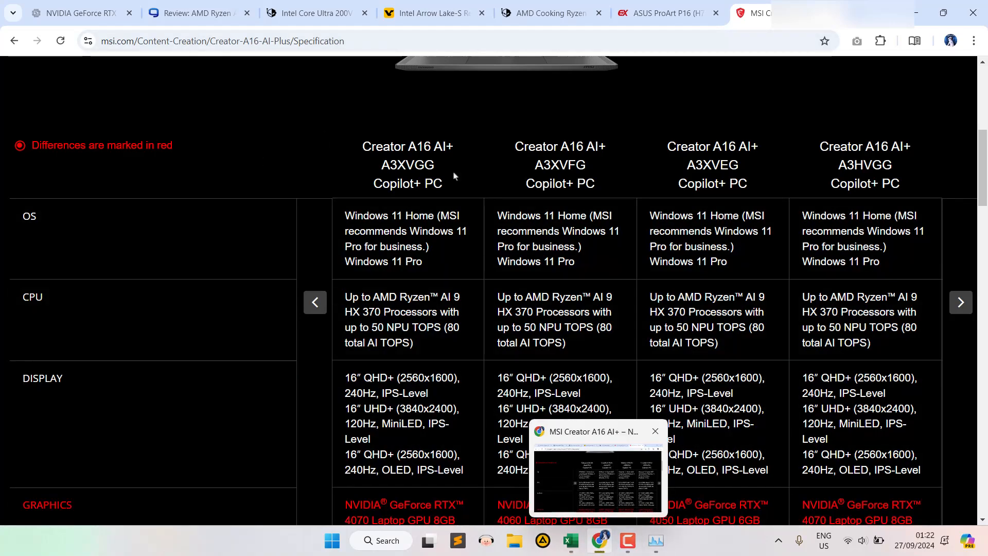
{"action": "left_click", "coordinate": [446, 4]}
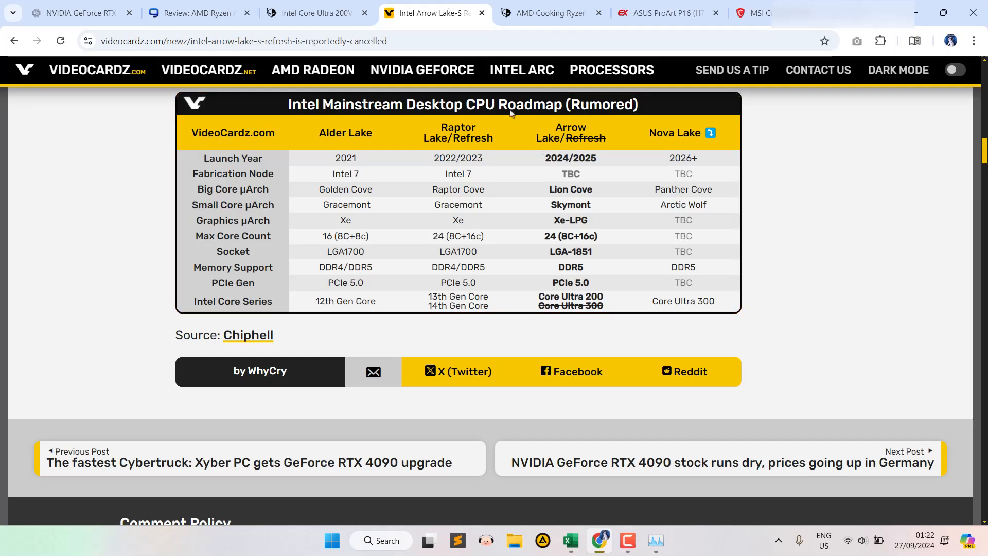
{"action": "left_click", "coordinate": [315, 13]}
{"action": "left_click", "coordinate": [679, 327]}
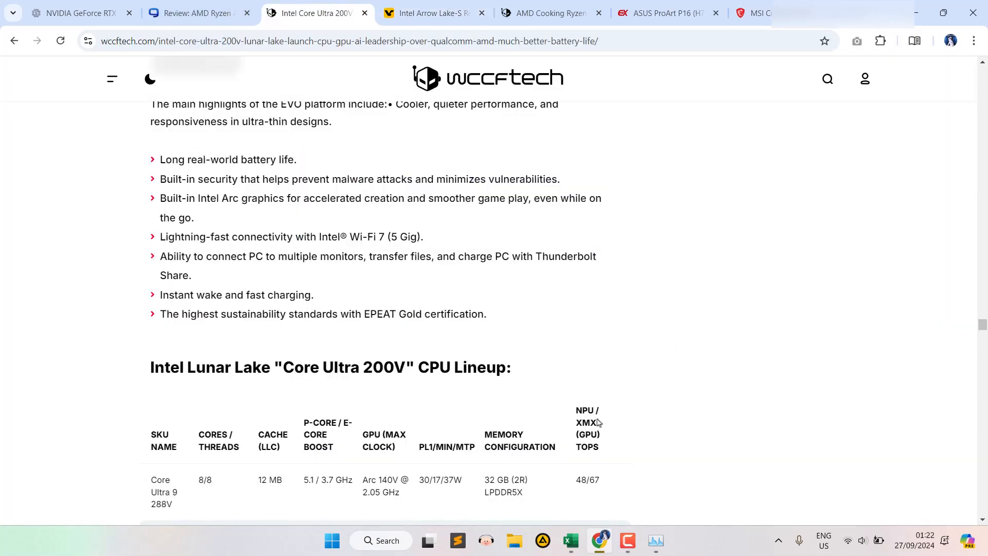
{"action": "left_click", "coordinate": [571, 541]}
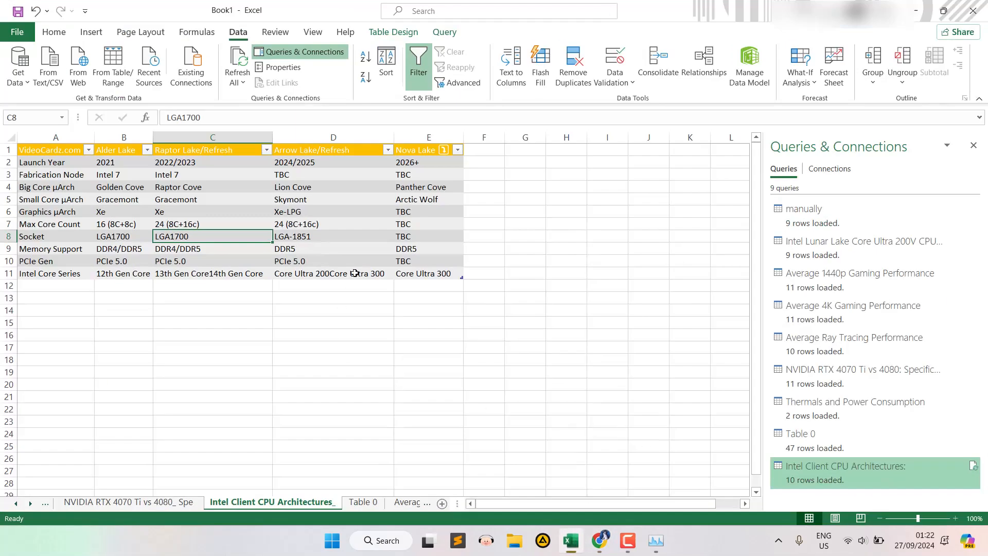